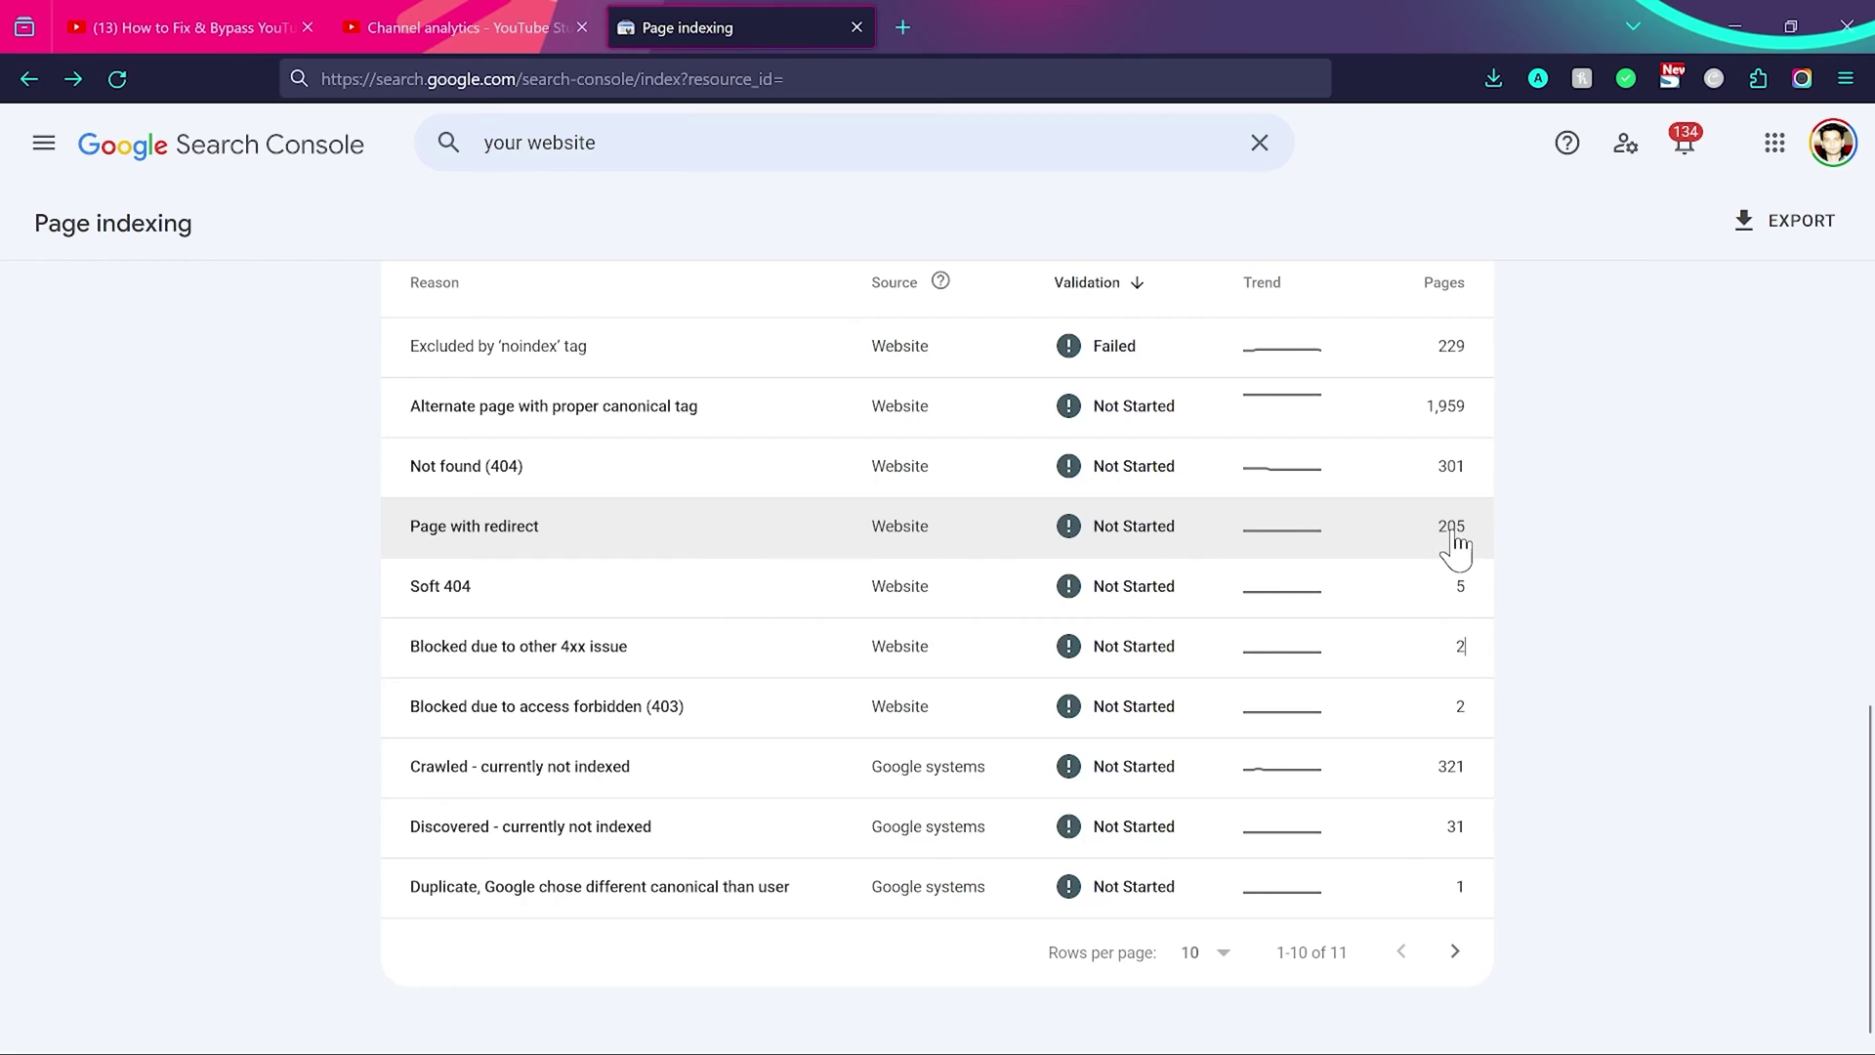
Open the "Page with redirect" report from the page indexing reasons and check the number of affected pages.
click(1104, 548)
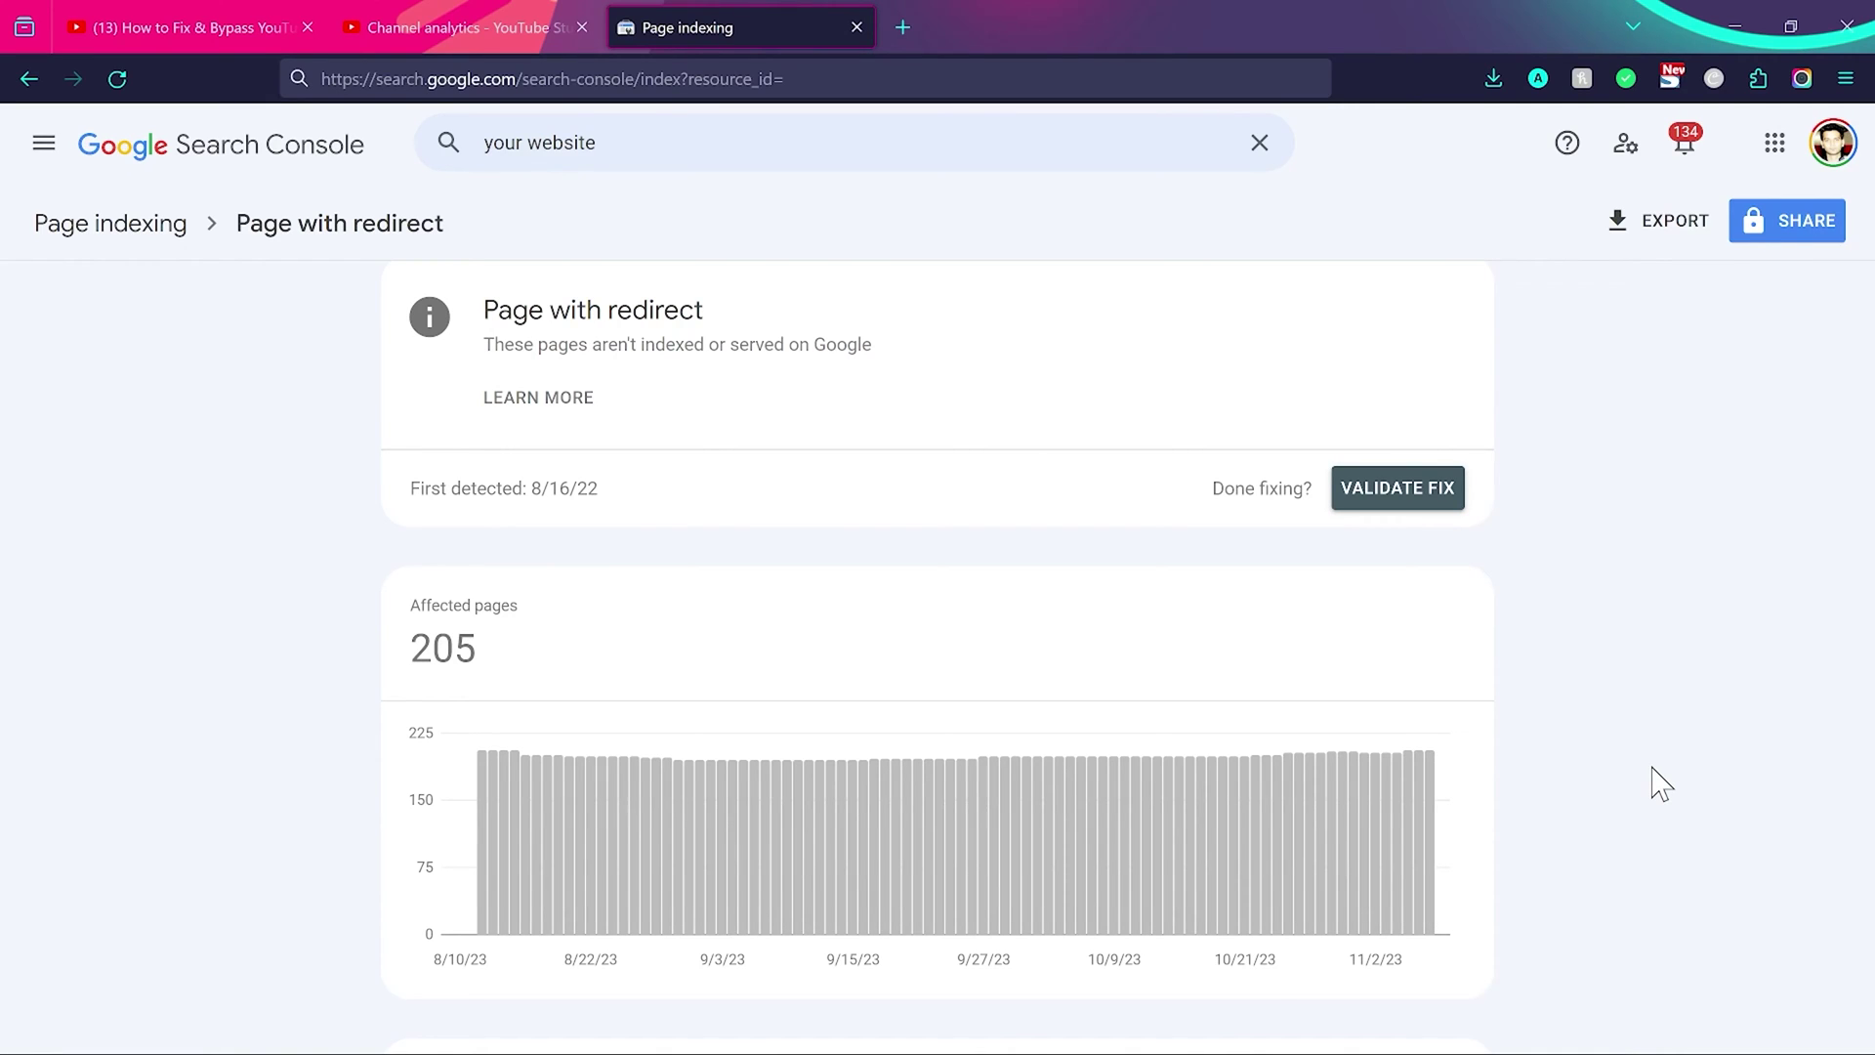
drag(412, 646, 482, 659)
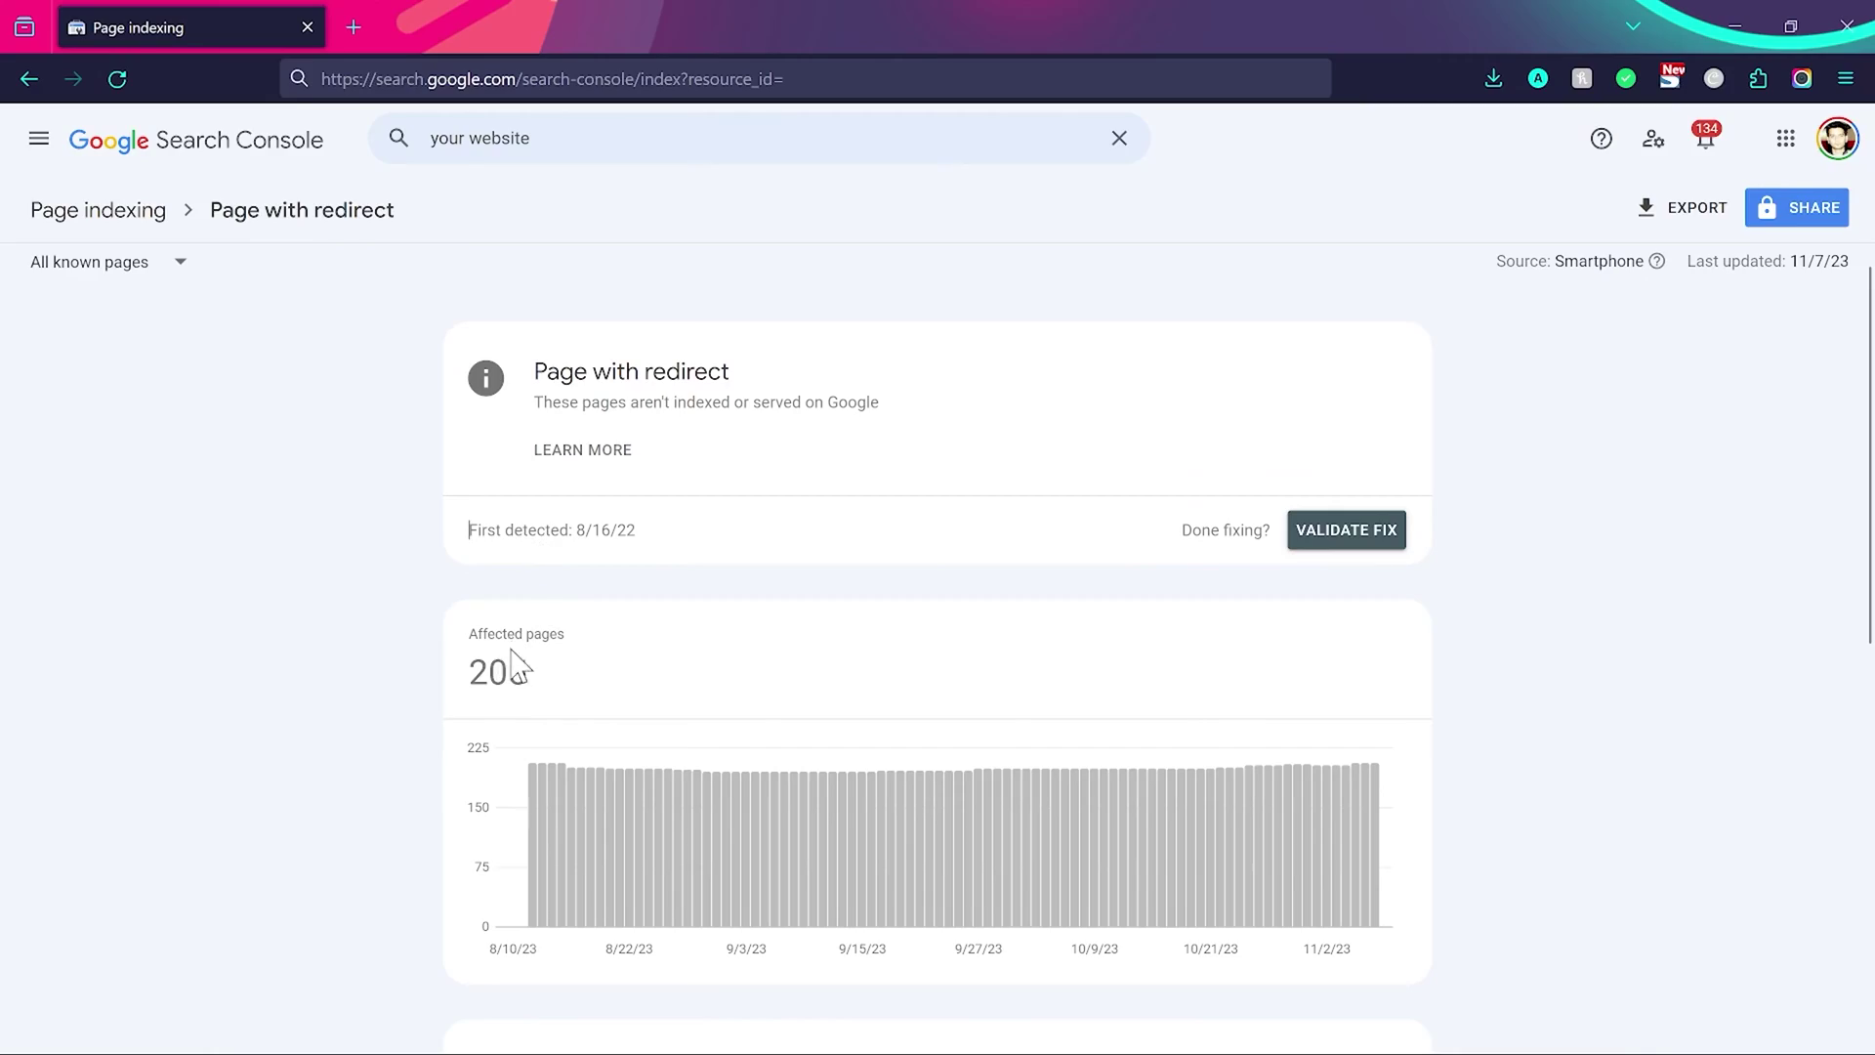
drag(540, 677, 469, 682)
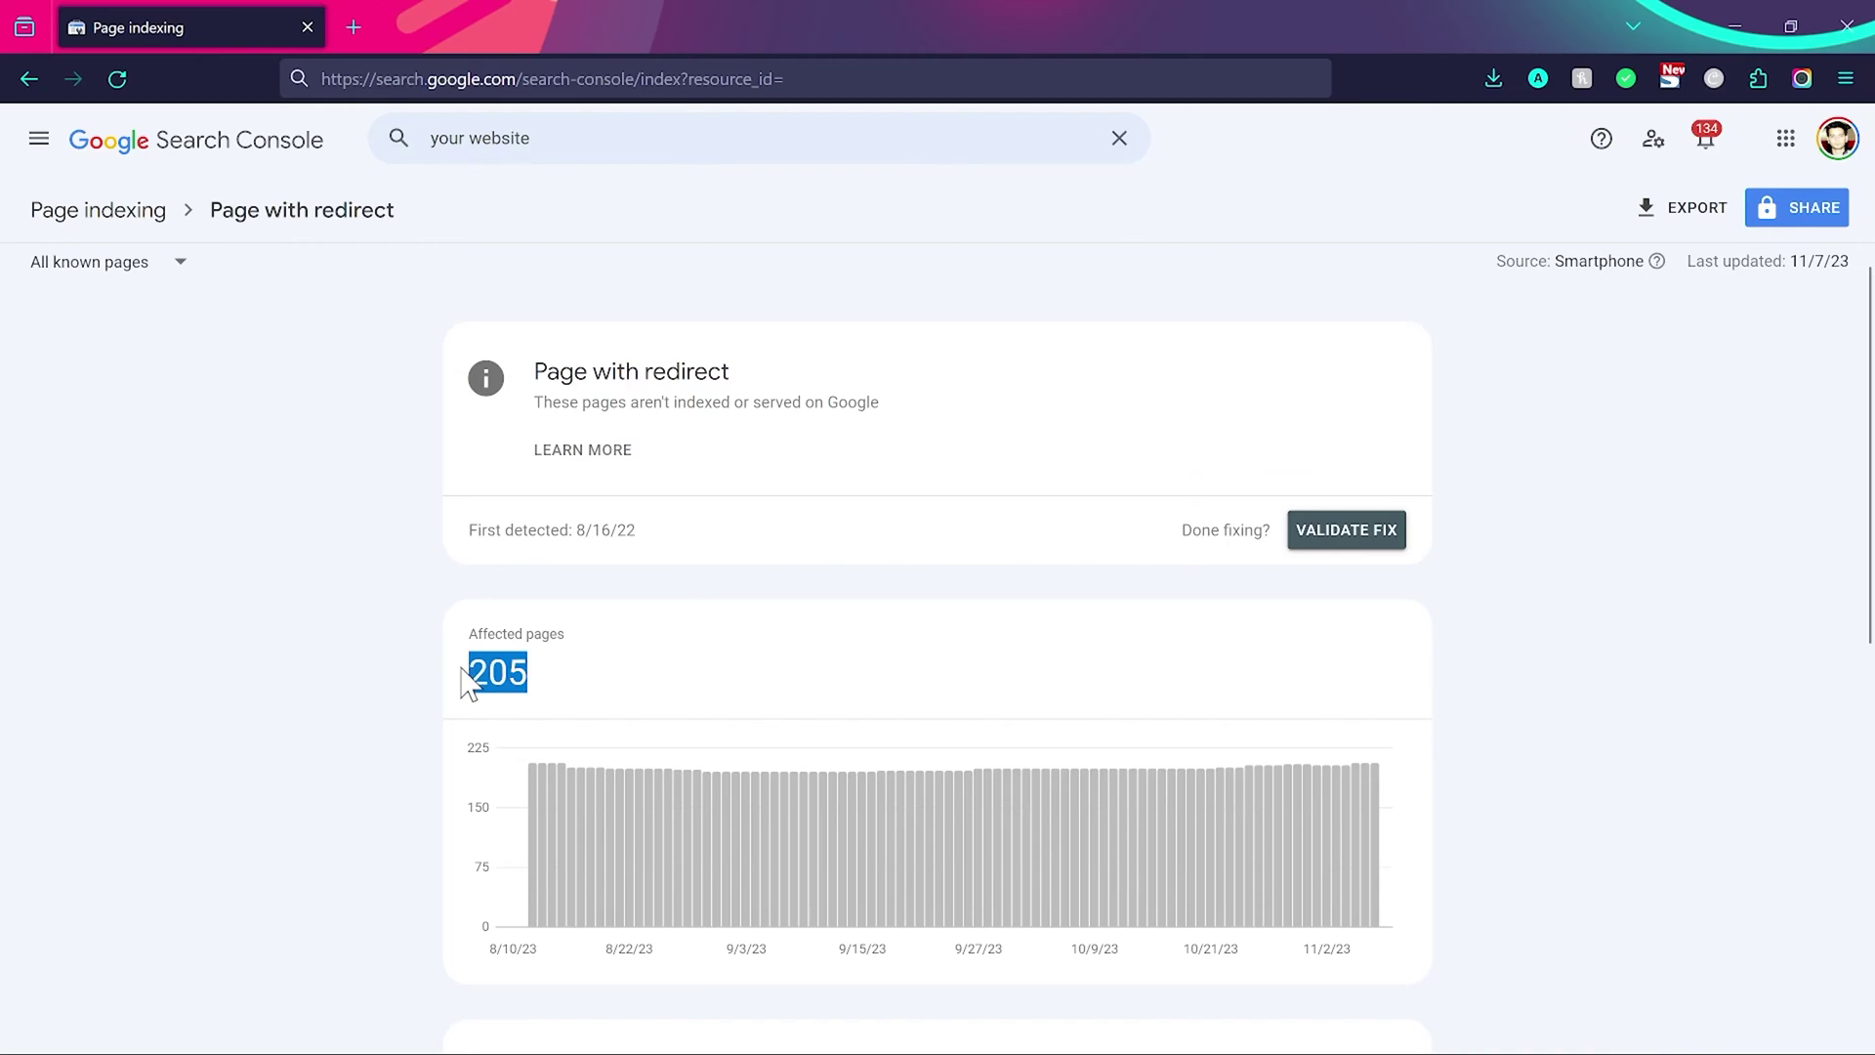
Filter the redirect report to all submitted pages and check its affected pages figure.
click(180, 263)
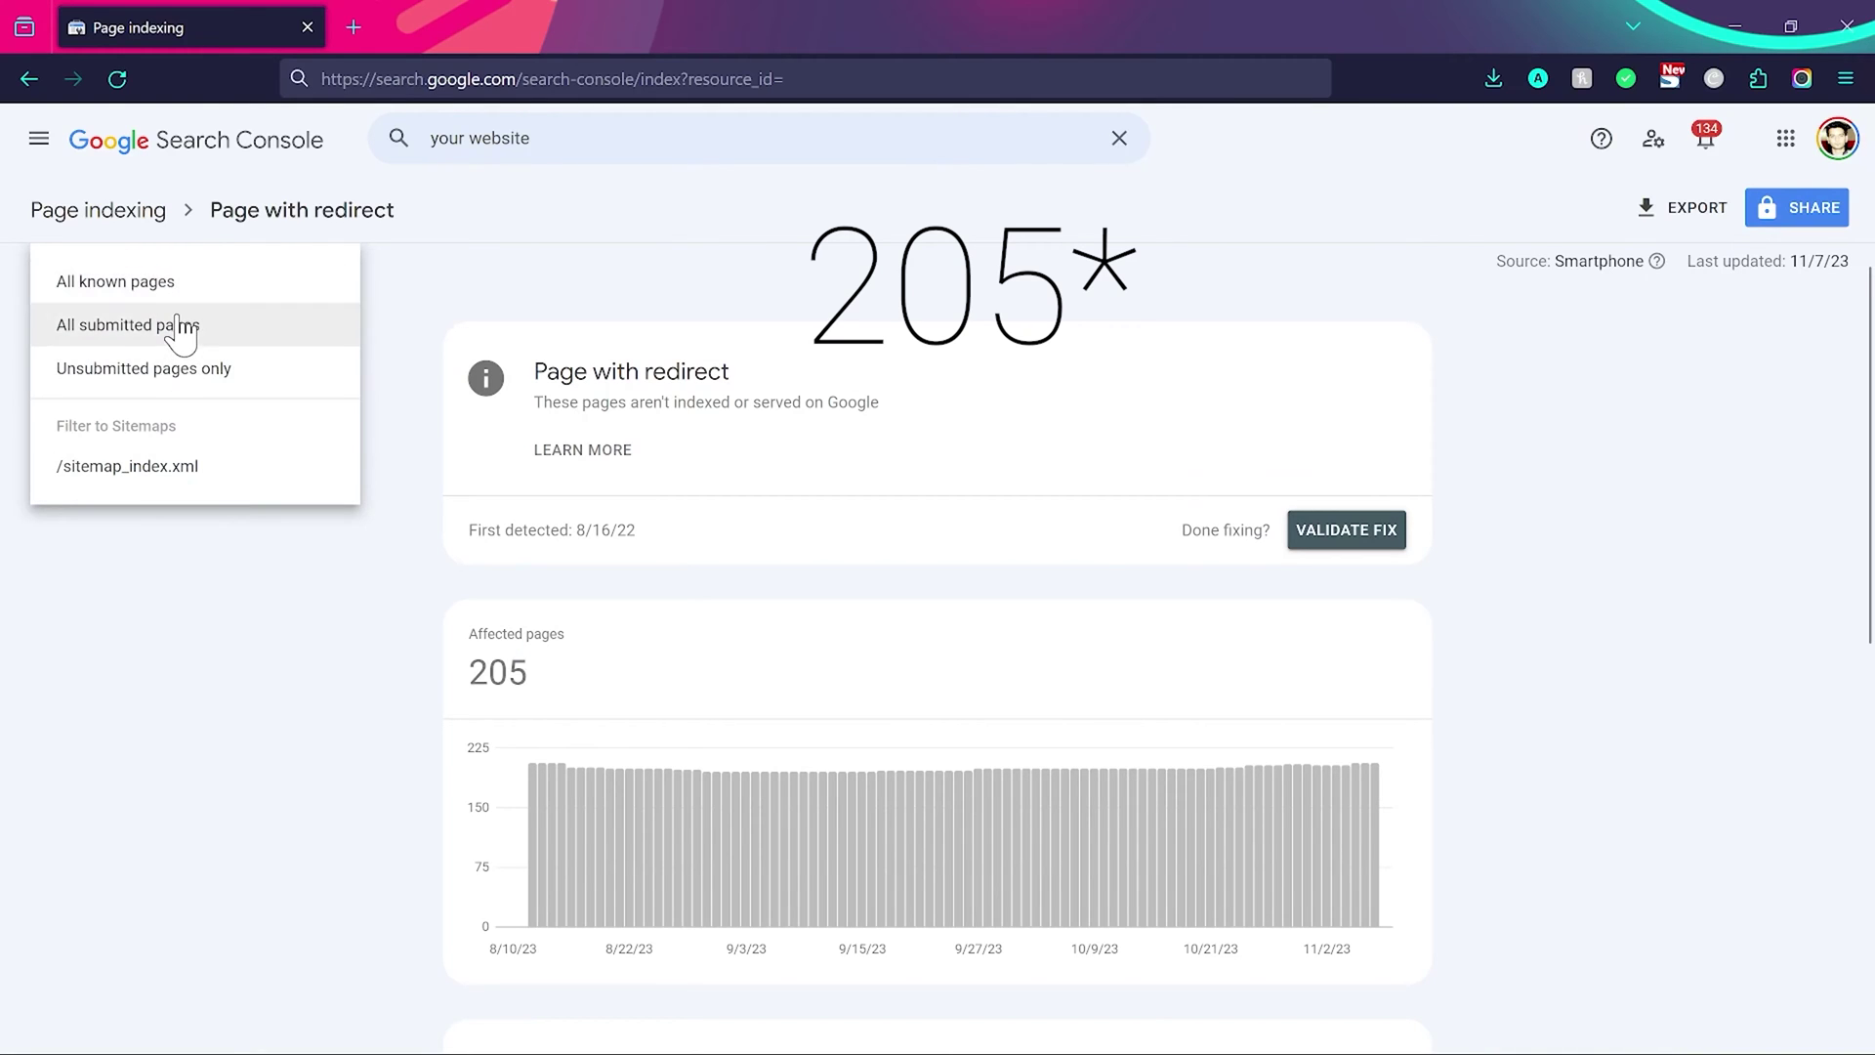
click(178, 317)
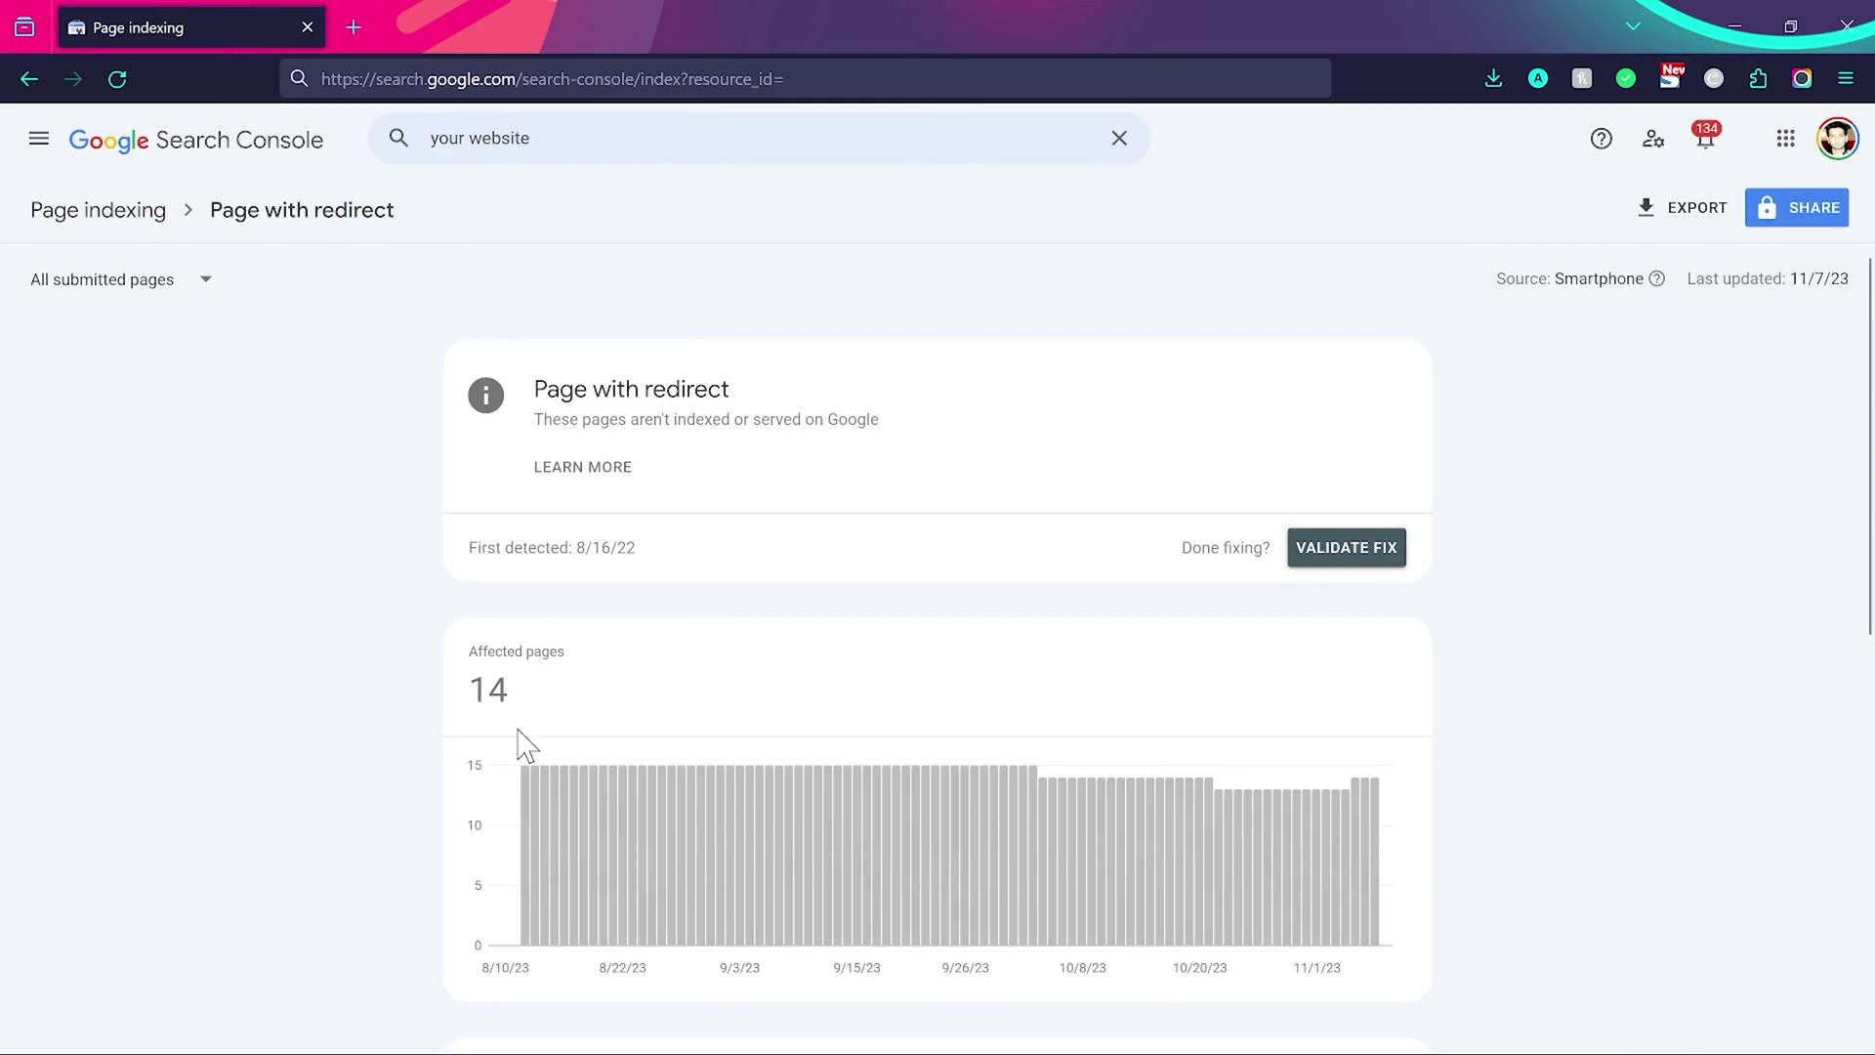
drag(514, 703, 470, 697)
click(334, 699)
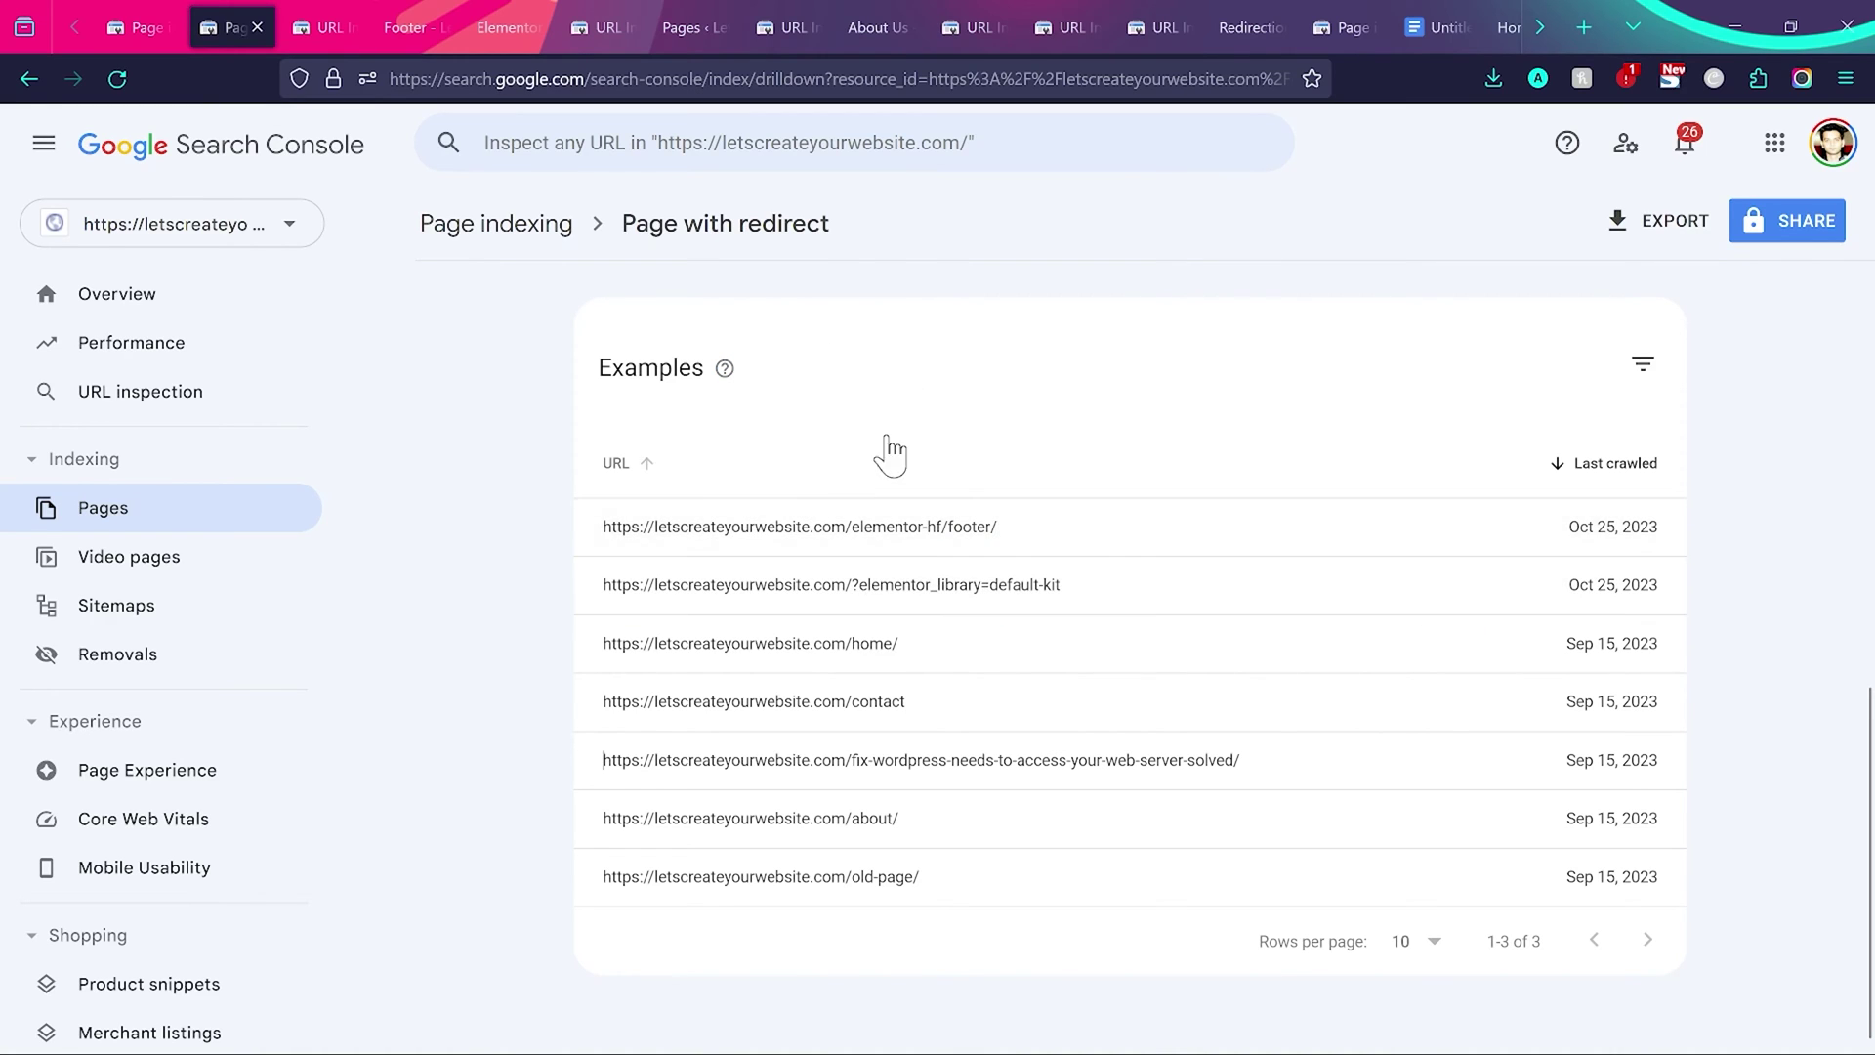
Inspect the /elementor-hf/footer/ URL, review its referring sitemaps and user-declared canonical, and view the live footer page.
click(1460, 527)
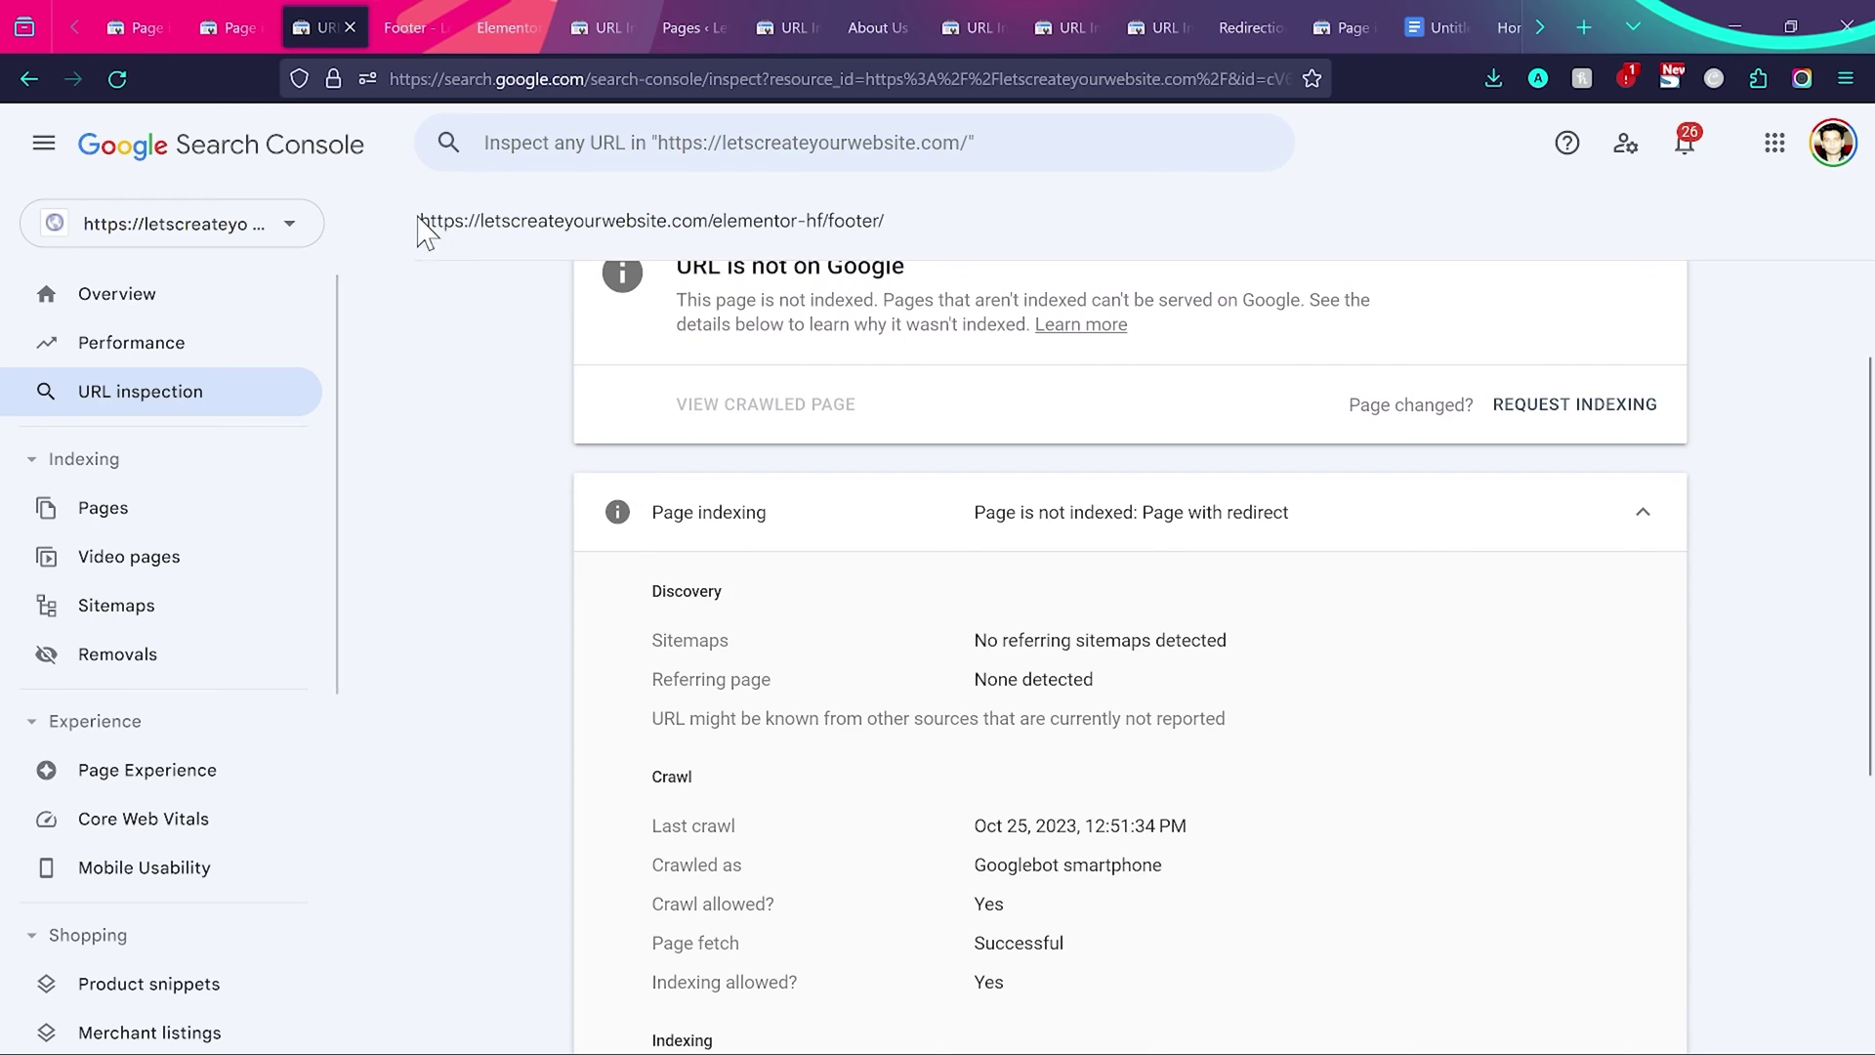
drag(420, 220, 915, 242)
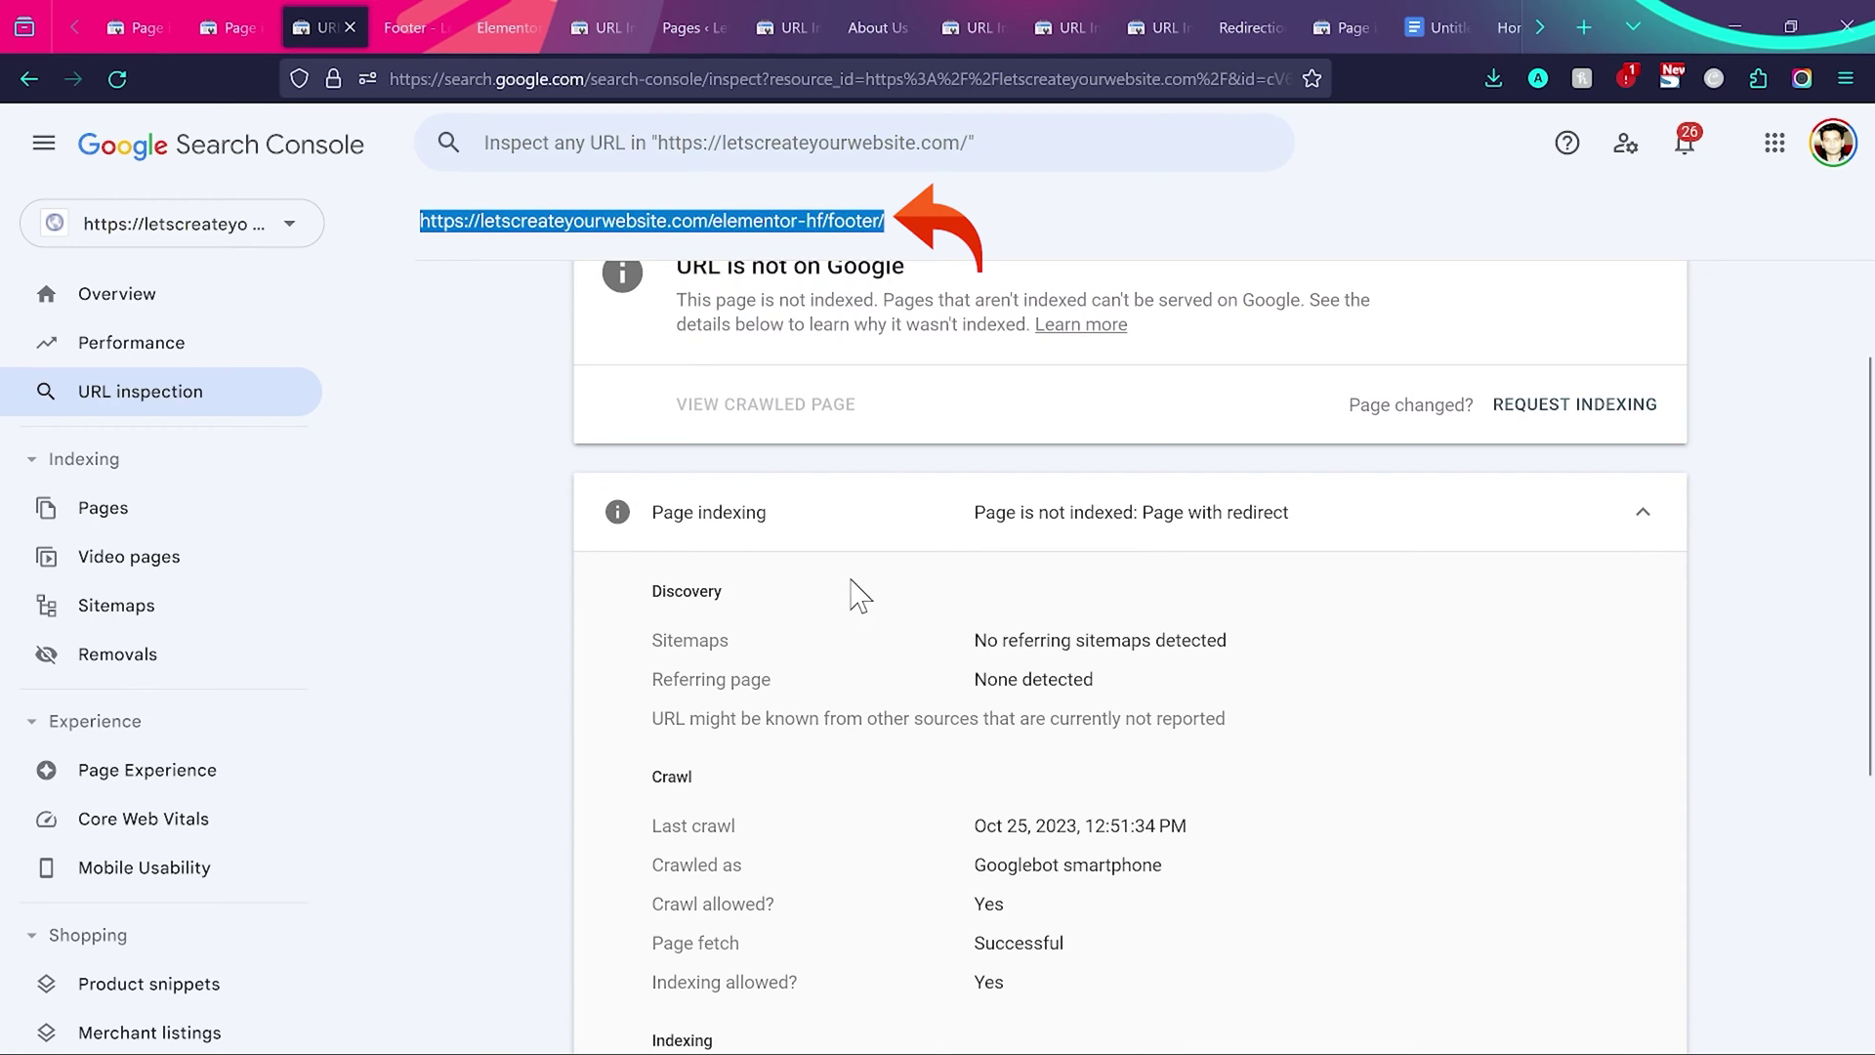
scroll(859, 591, down, 2)
scroll(859, 591, down, 1)
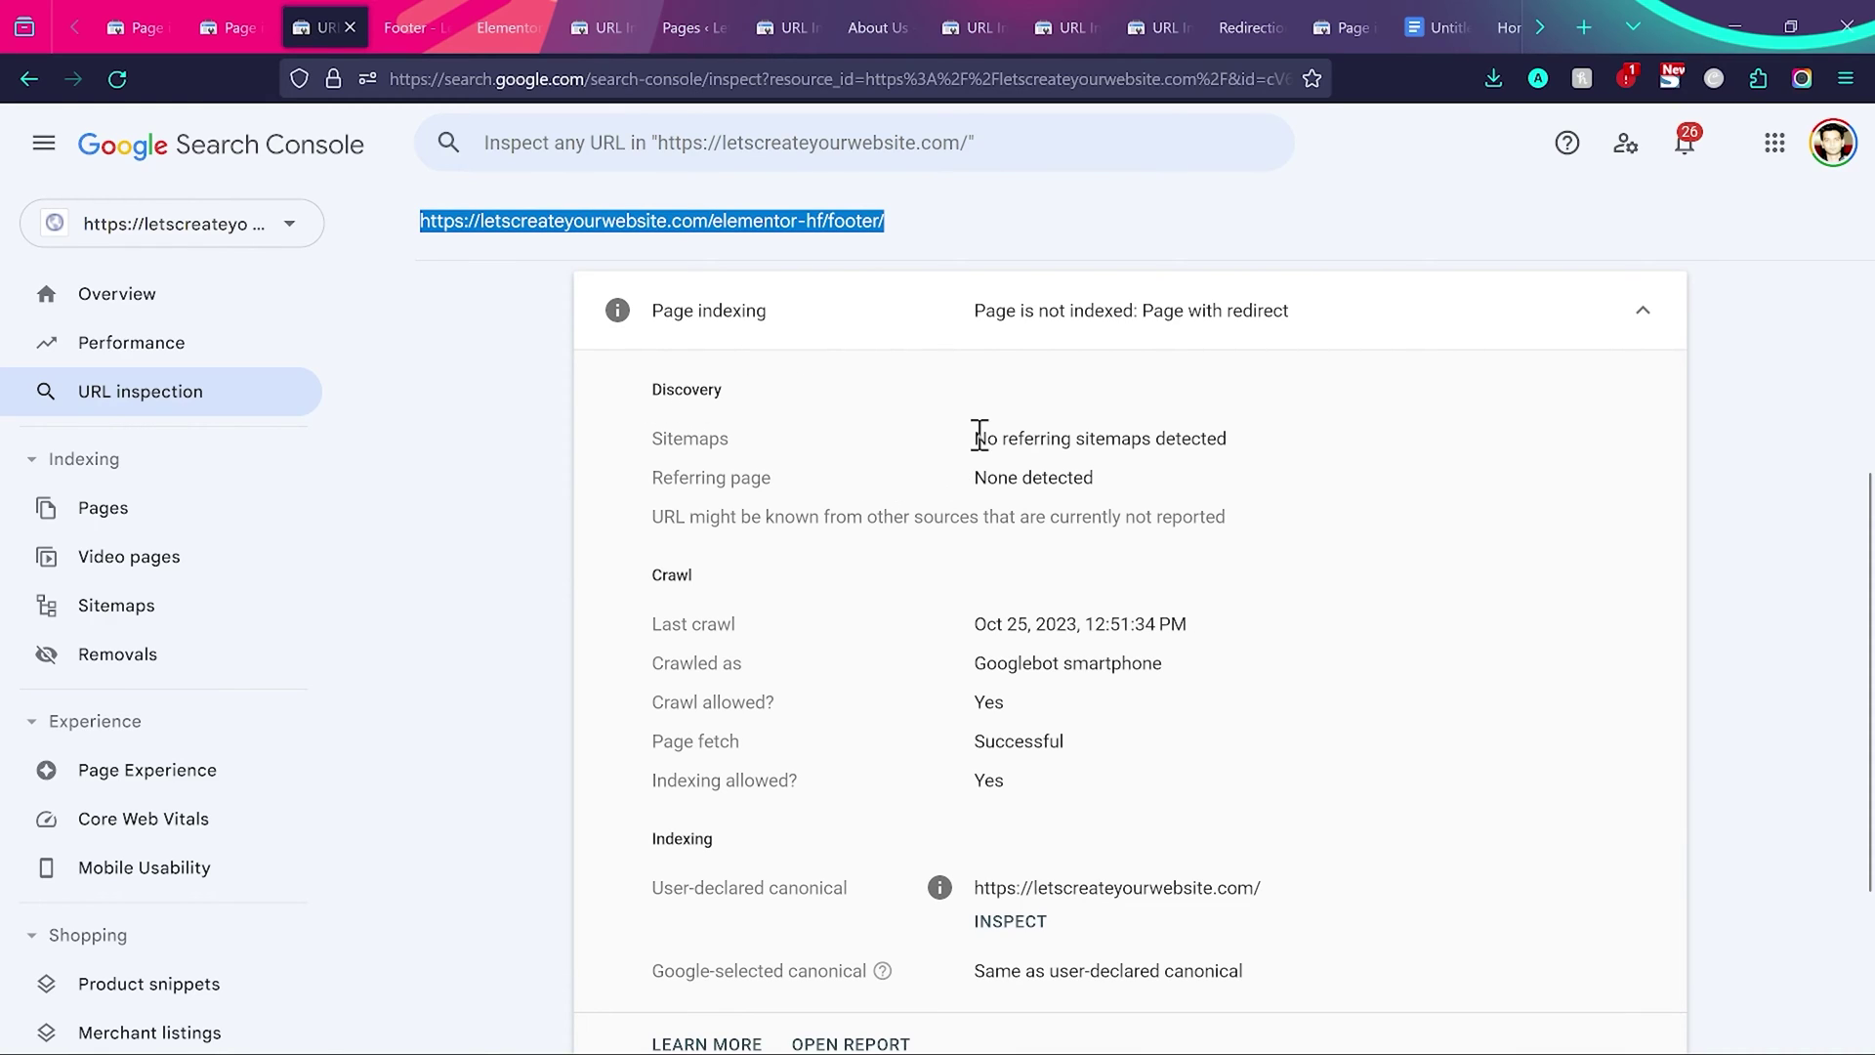
drag(979, 436, 1230, 437)
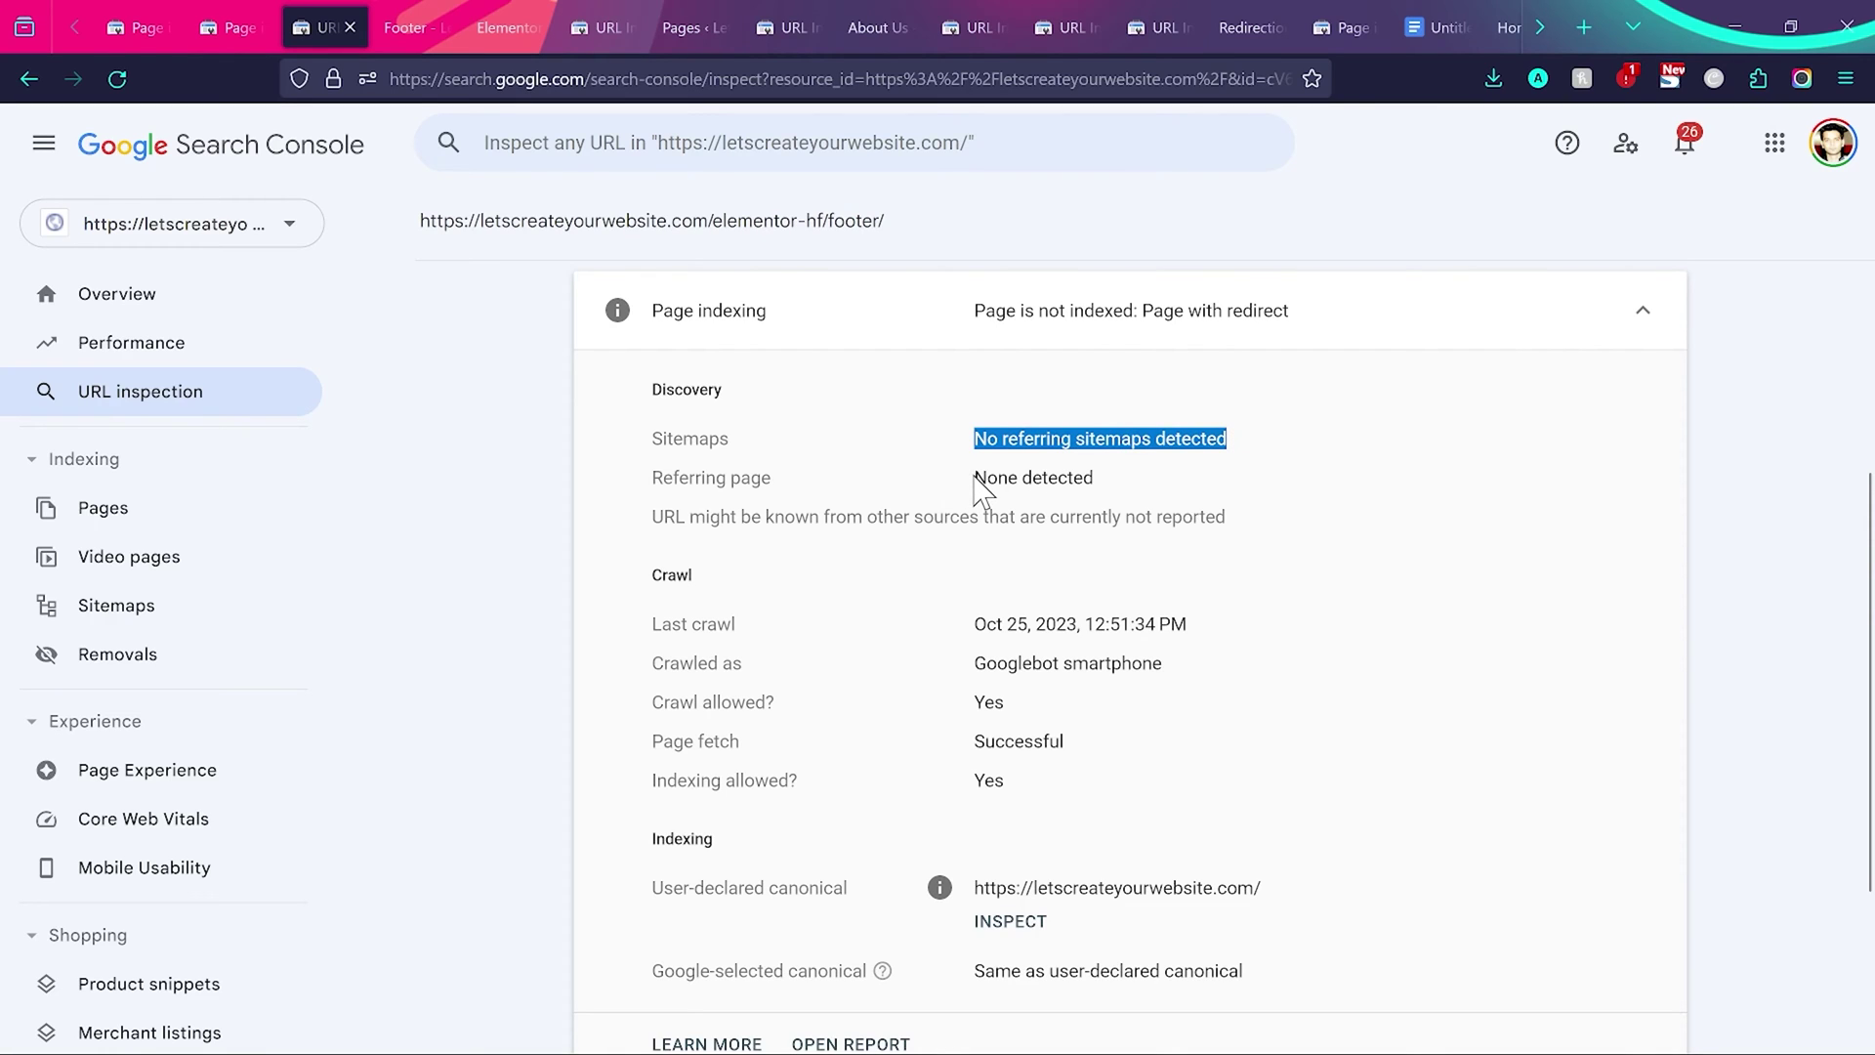
scroll(979, 488, down, 2)
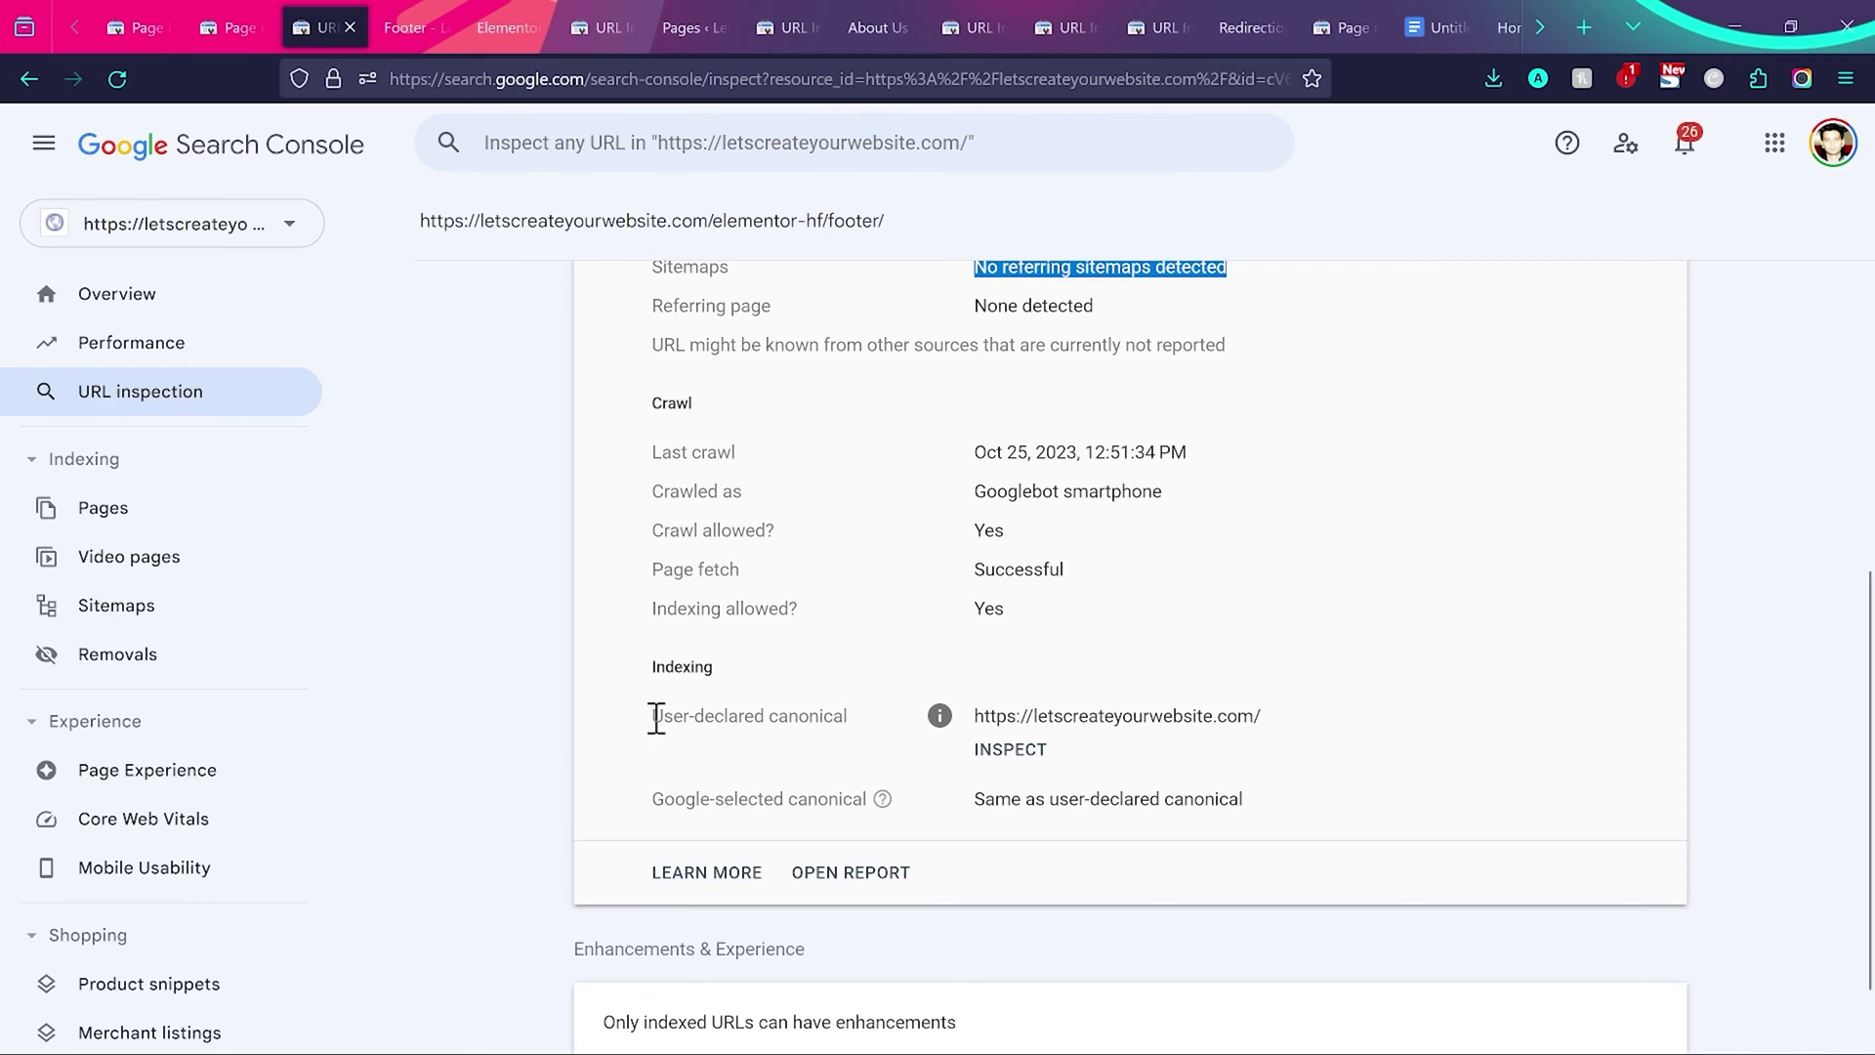
drag(657, 718, 850, 718)
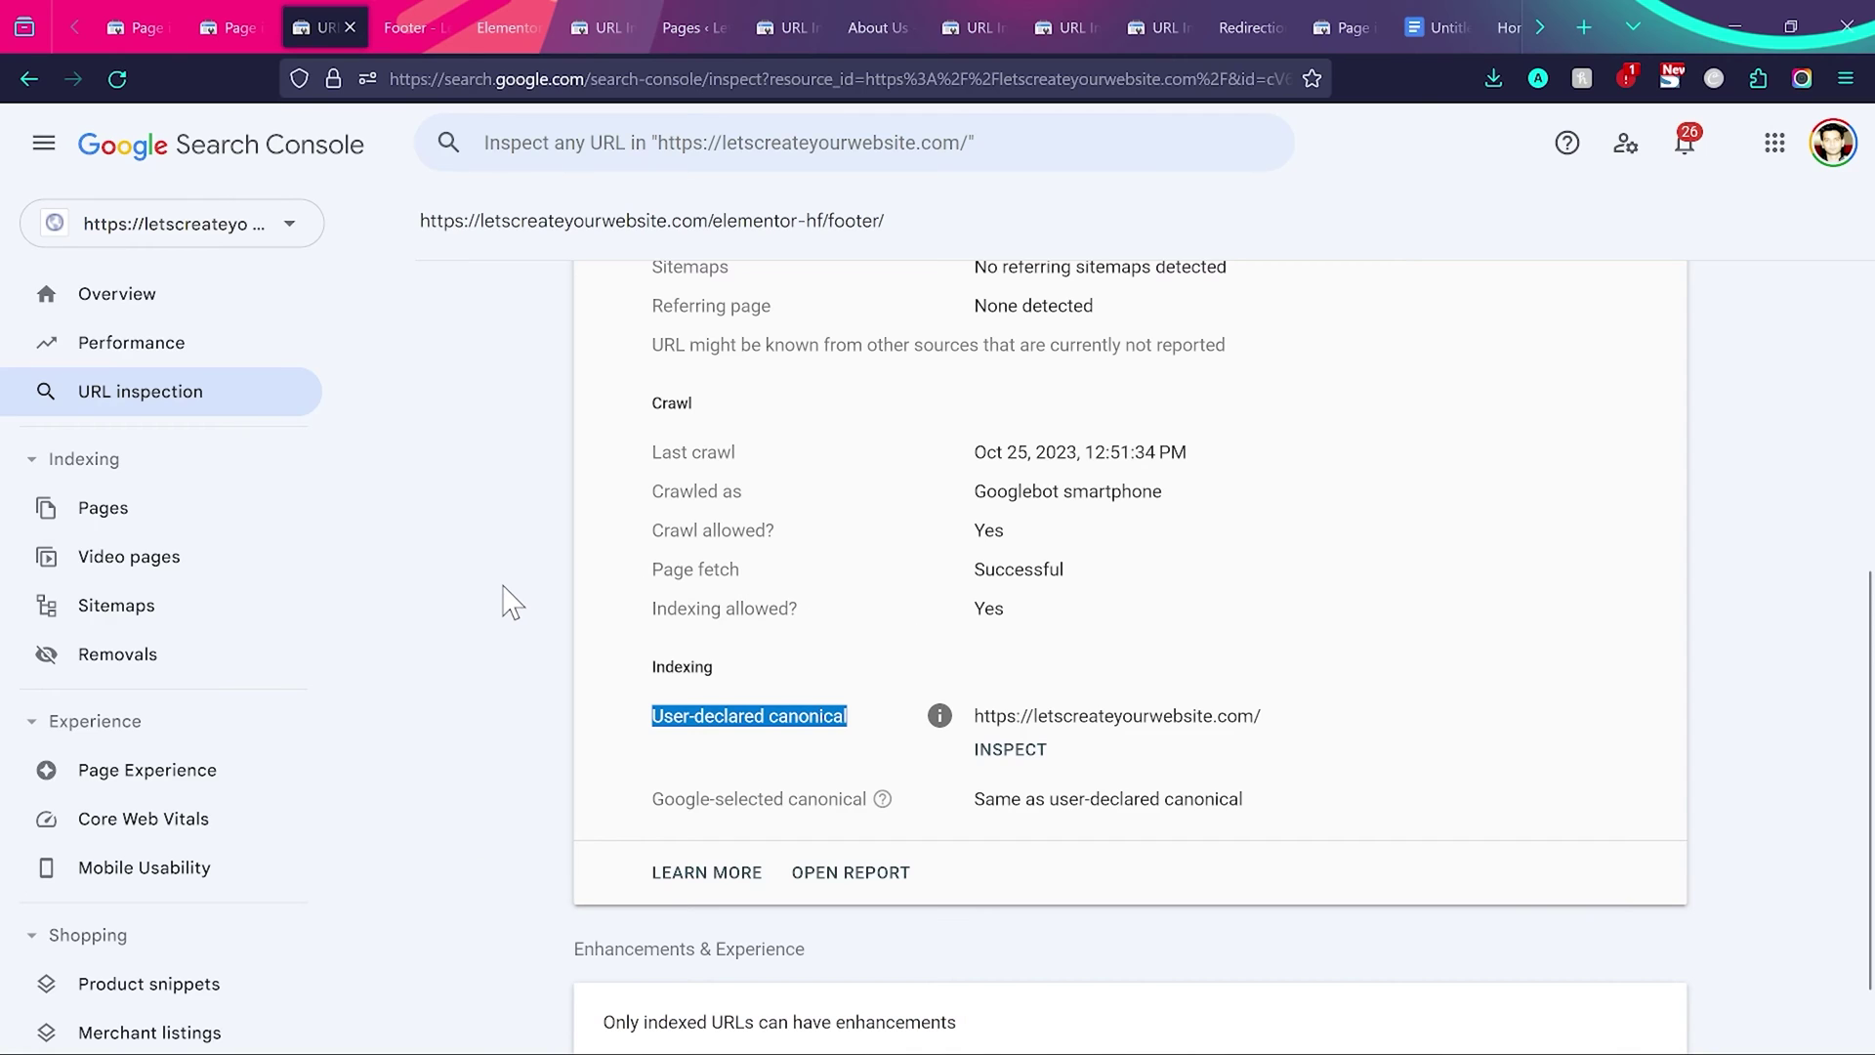
scroll(505, 600, up, 1)
scroll(506, 601, down, 1)
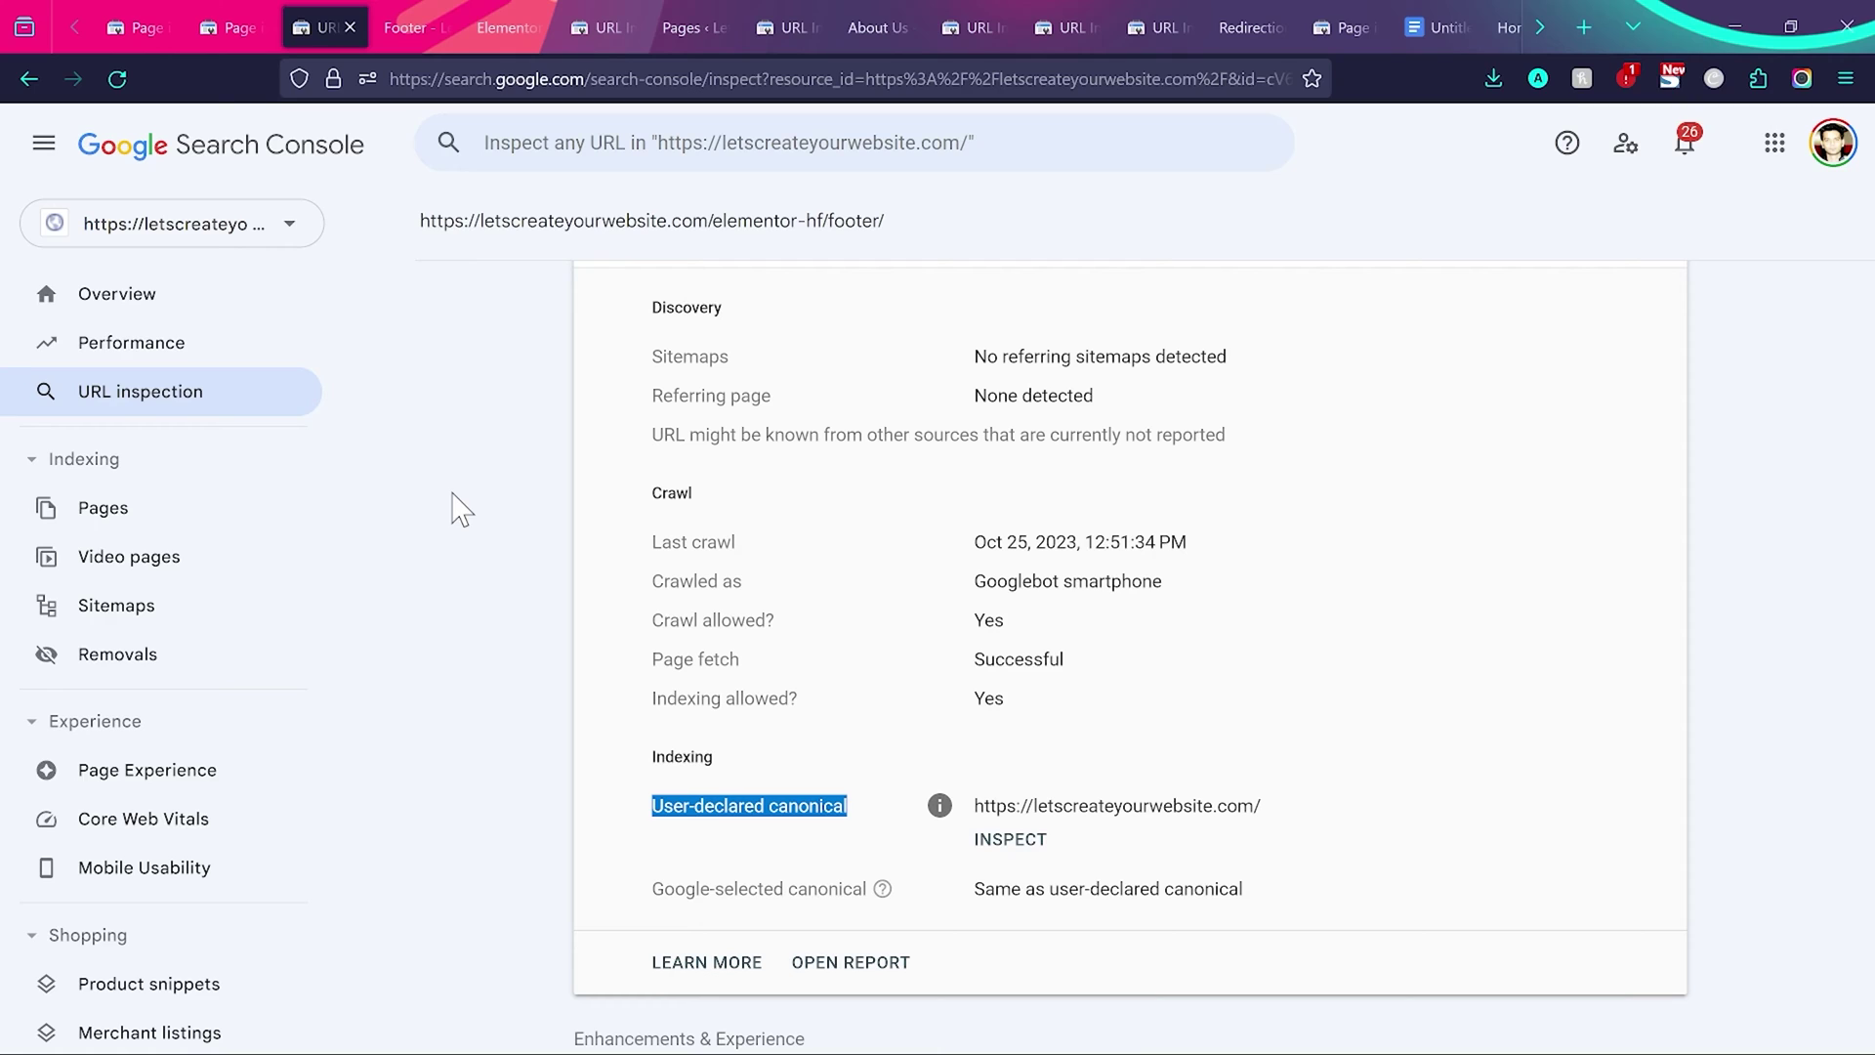
click(404, 26)
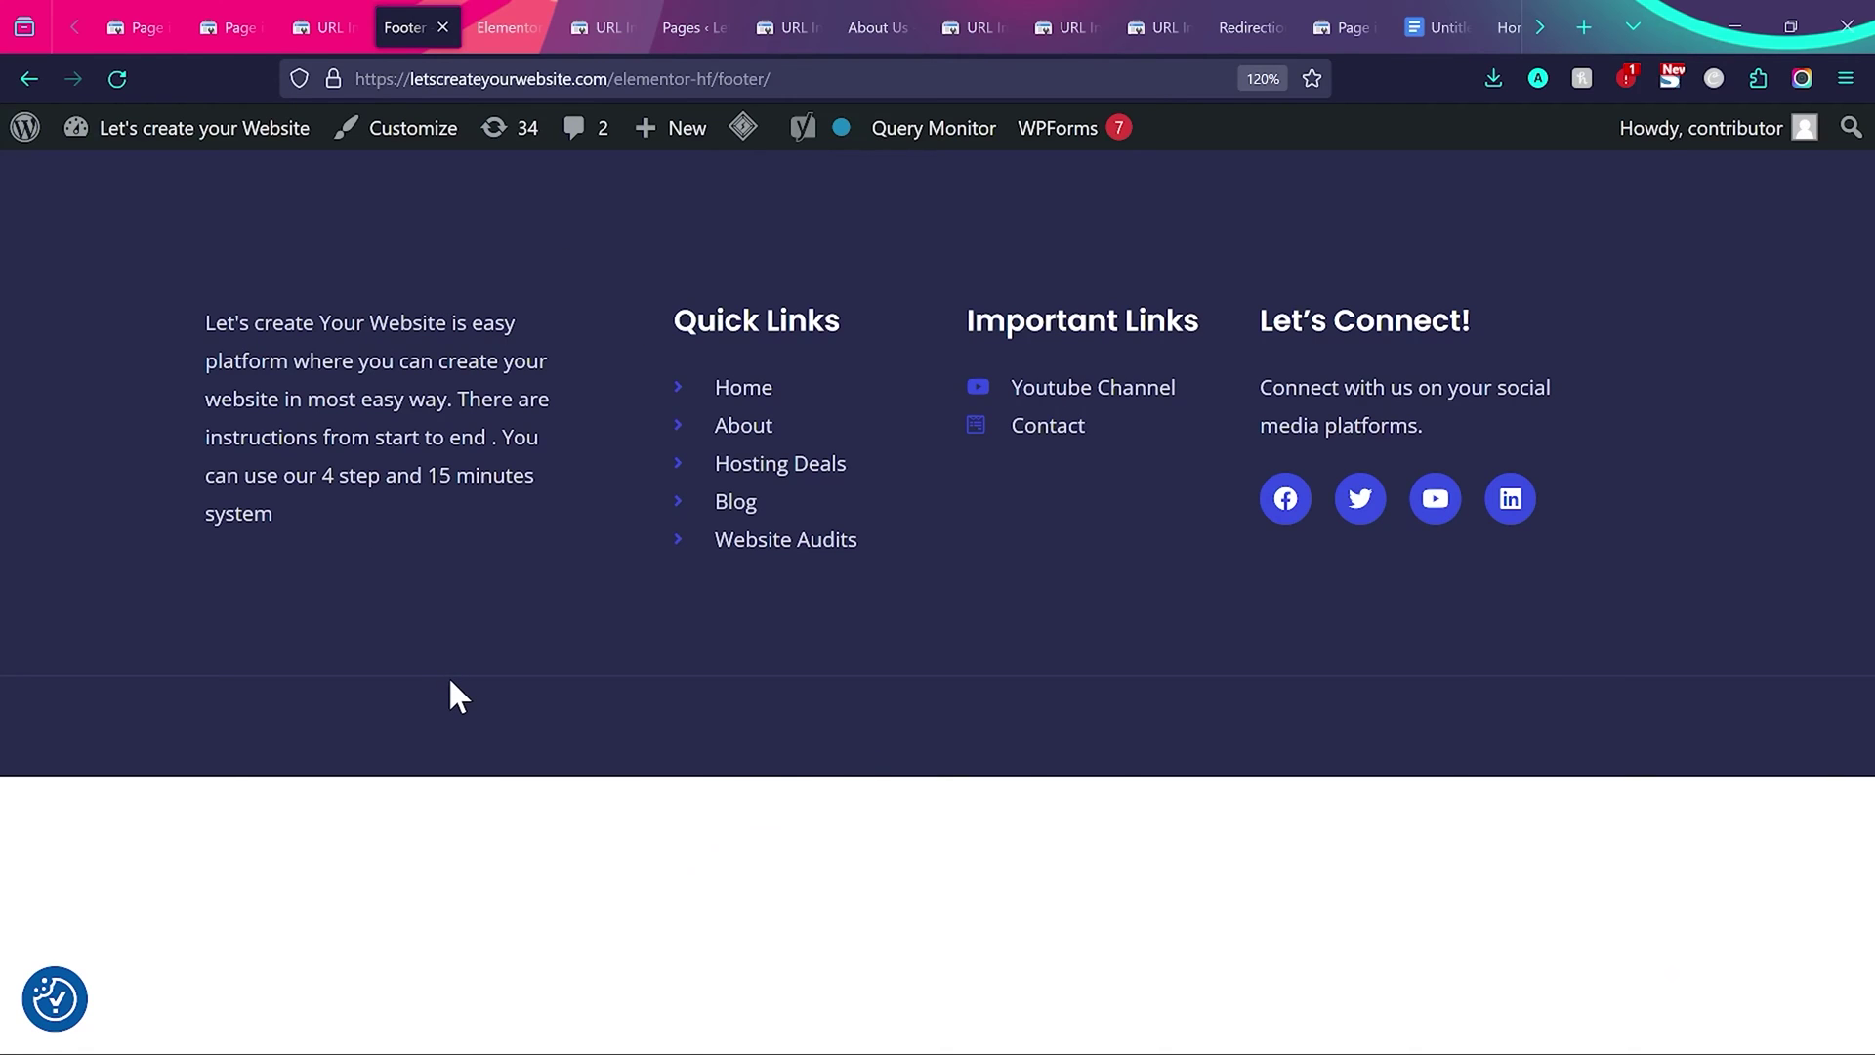
Switch to the Yoast SEO settings in WordPress and turn off showing Elementor Header & Footer Builder content in search results.
click(500, 4)
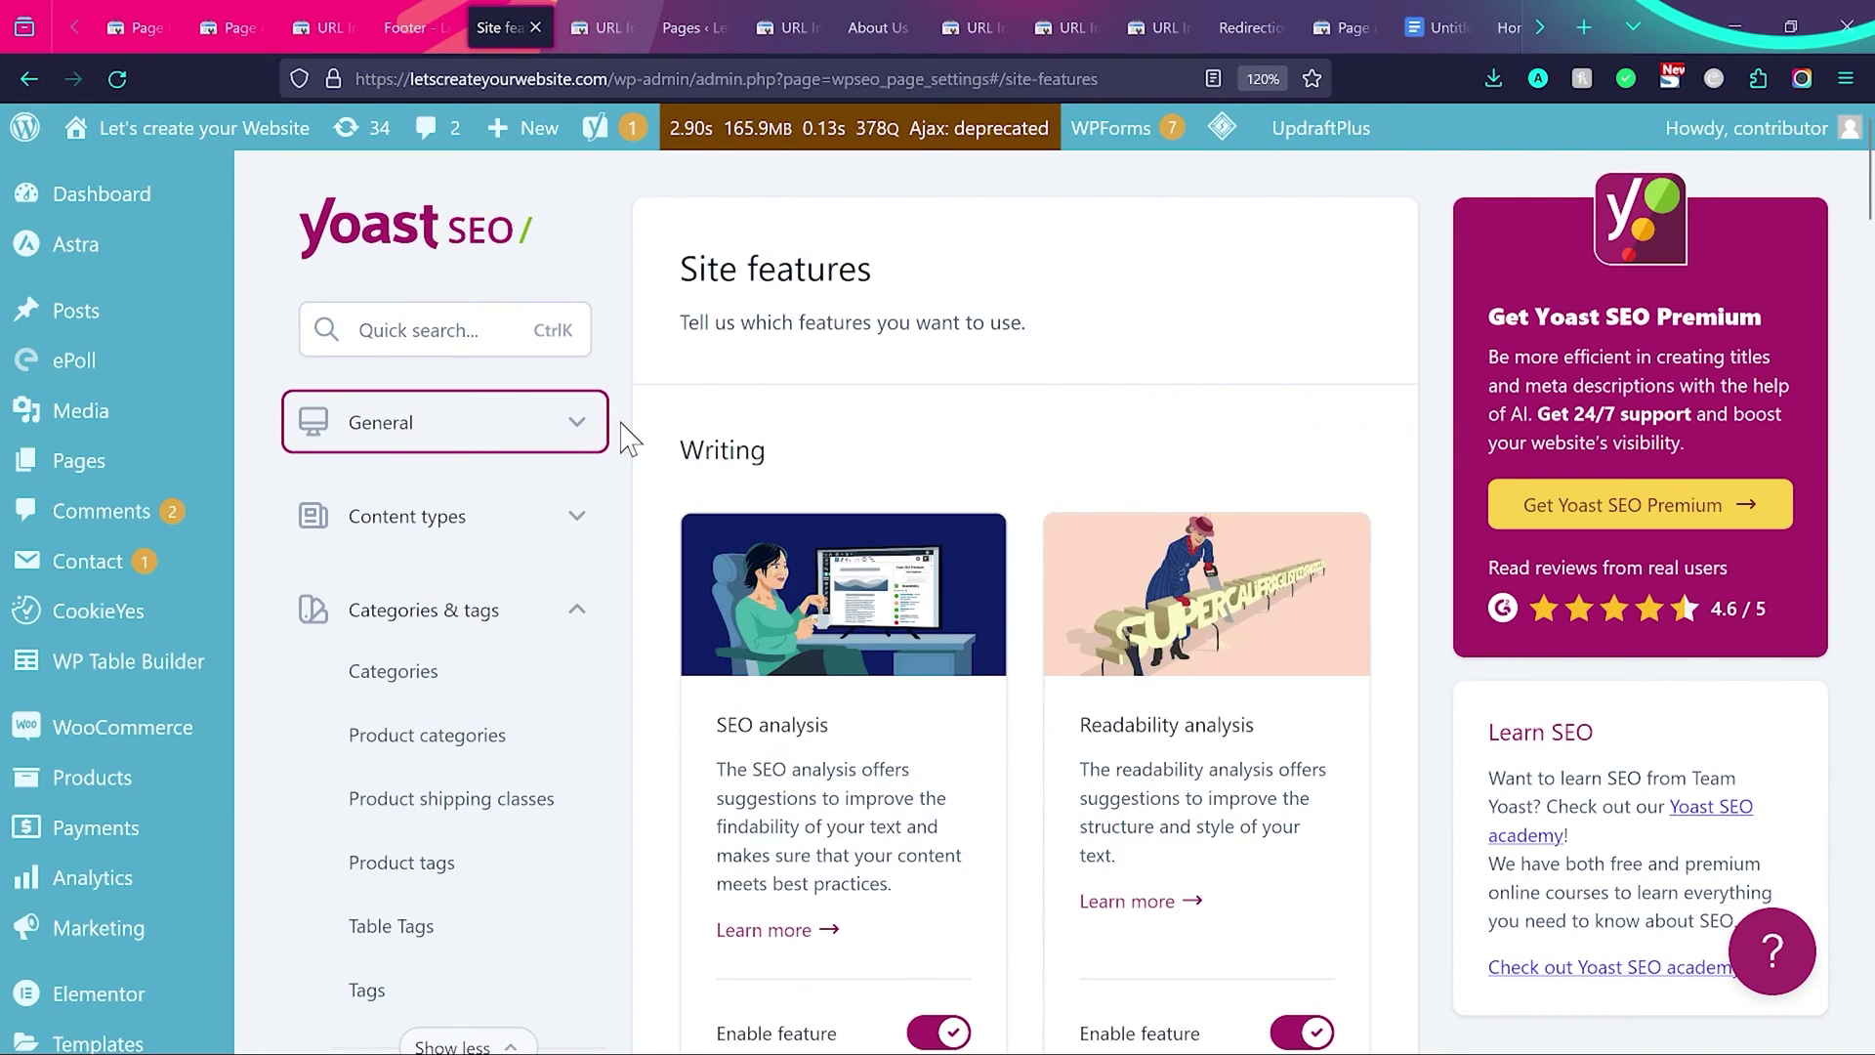
scroll(616, 447, down, 1)
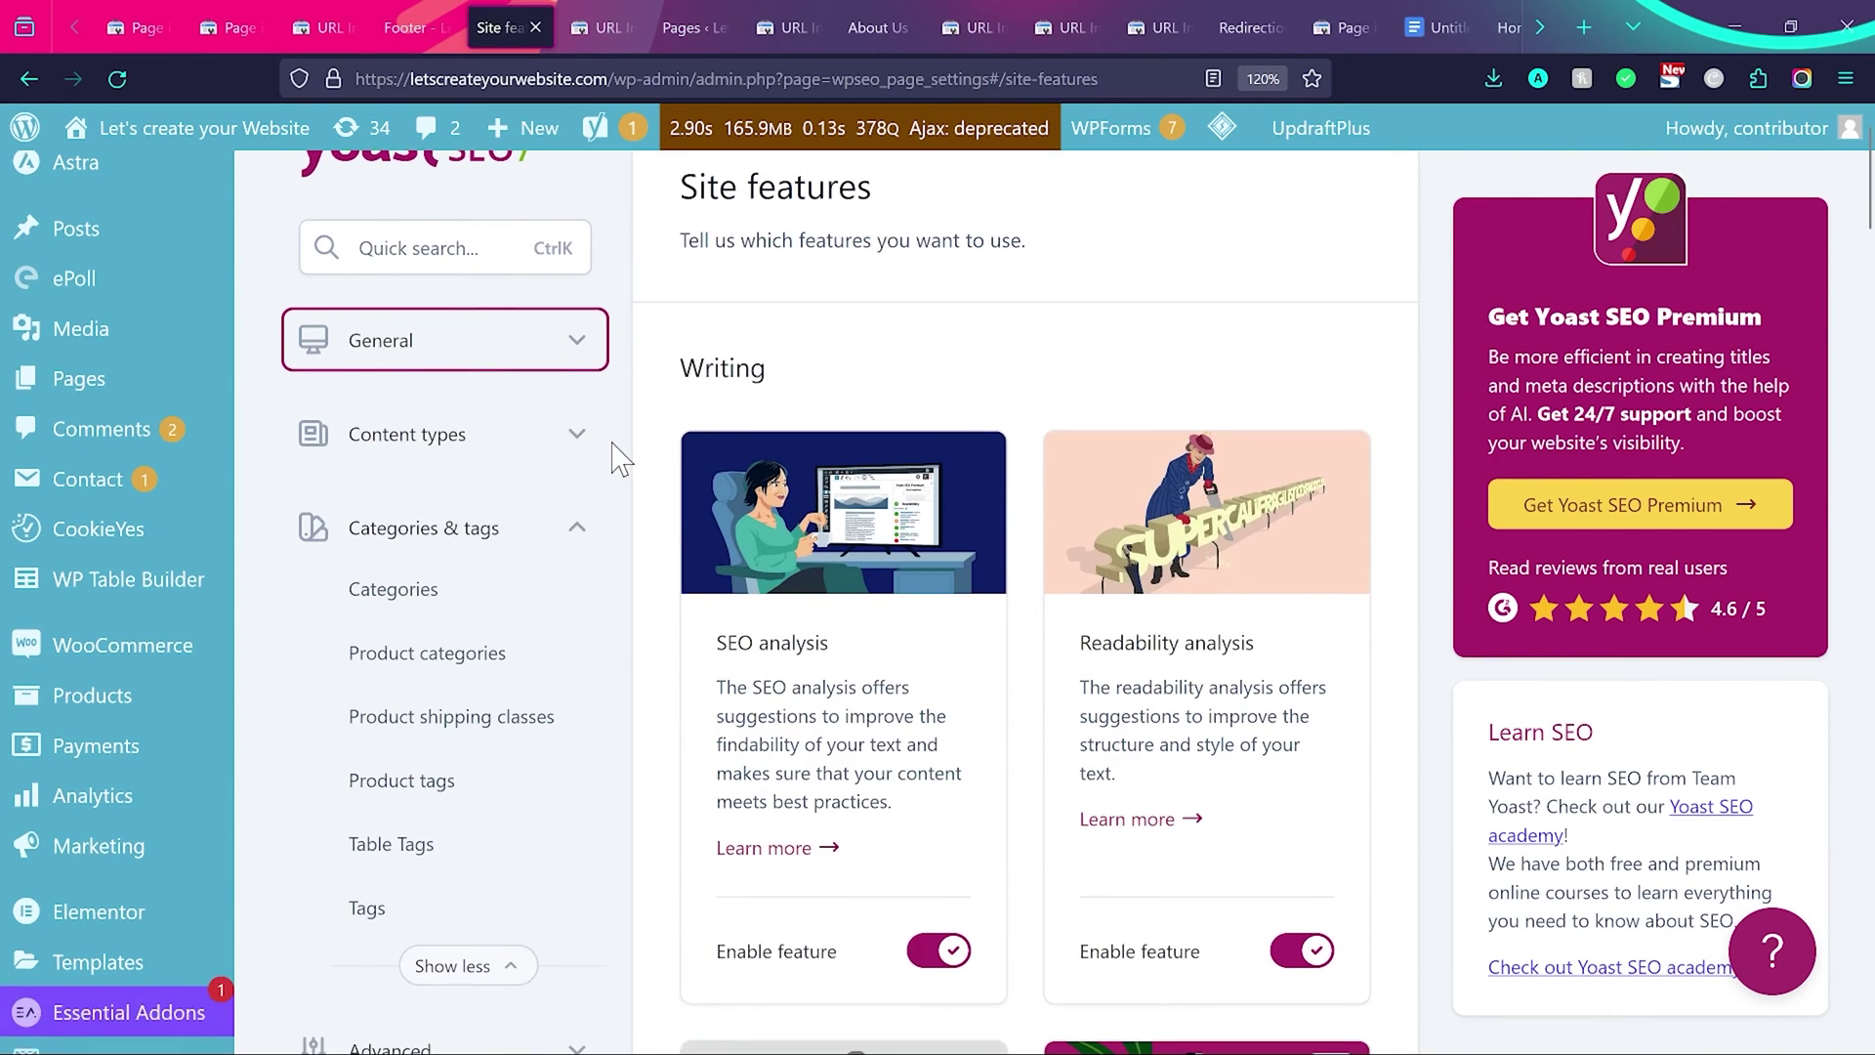
click(579, 442)
scroll(557, 547, down, 1)
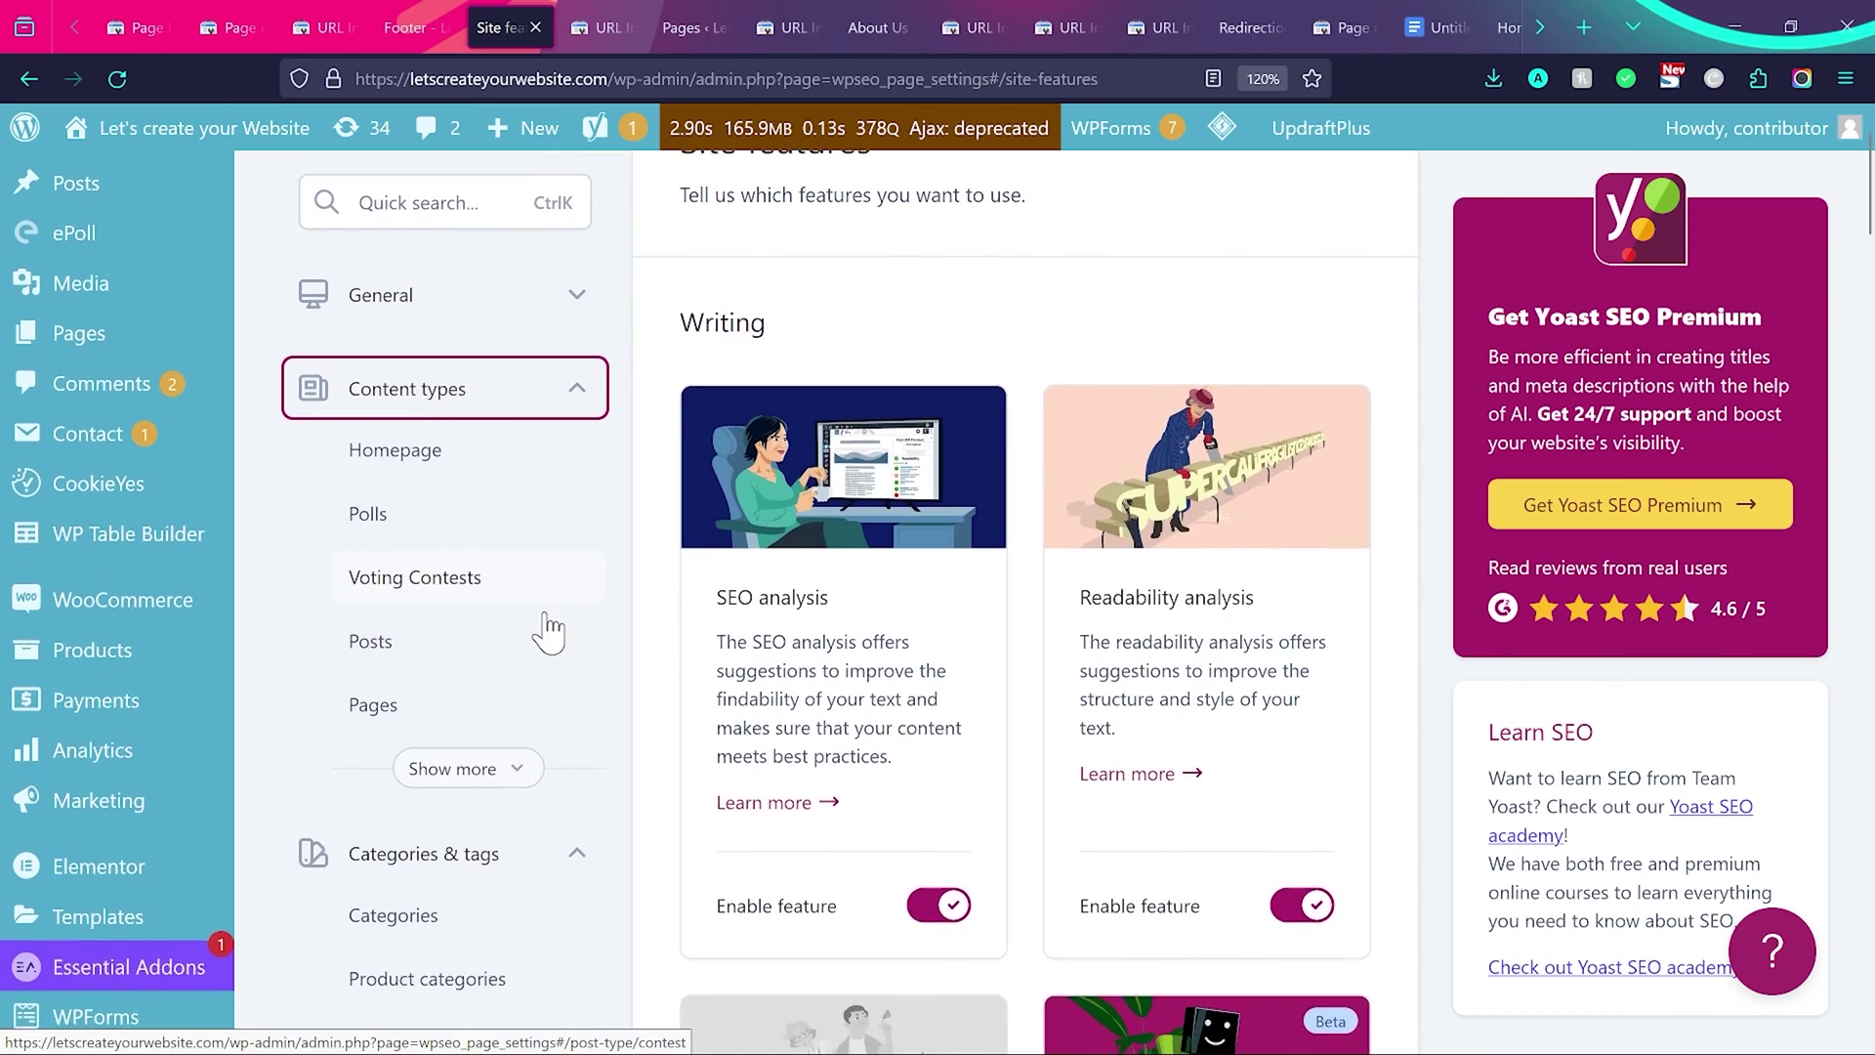
scroll(549, 630, down, 1)
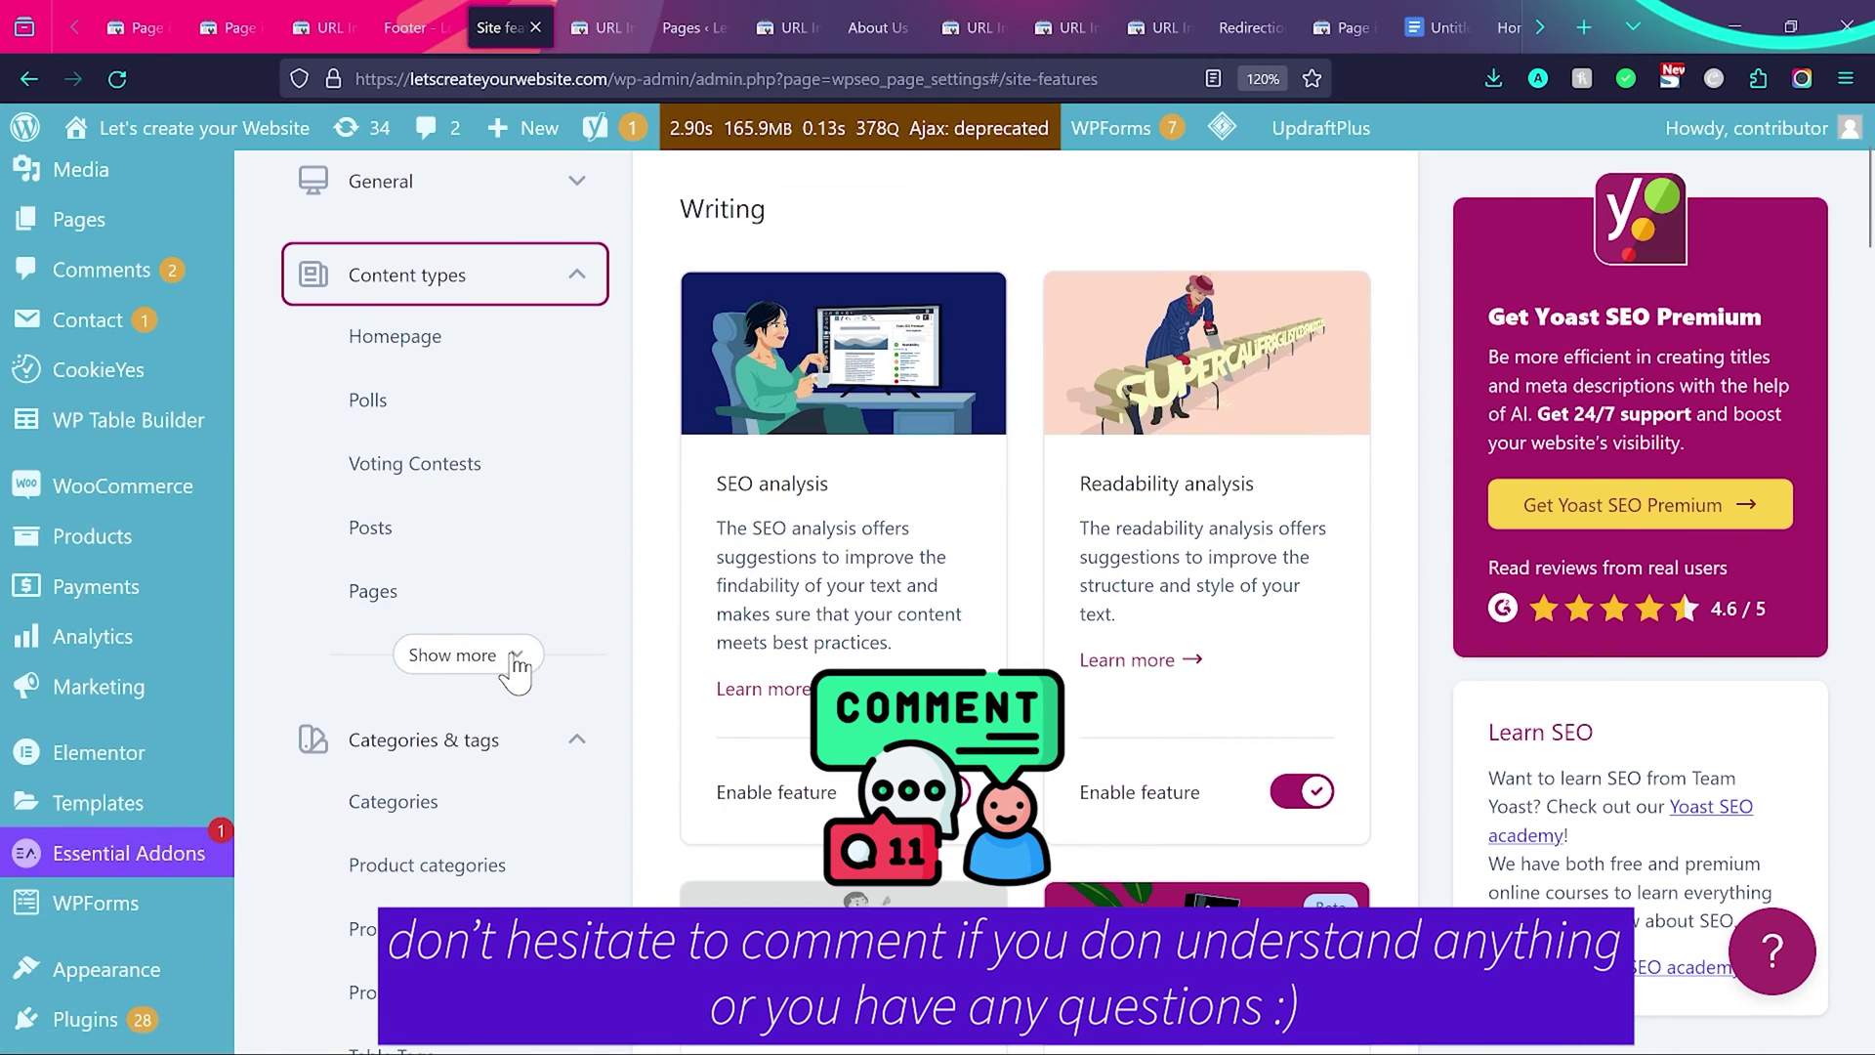
click(514, 668)
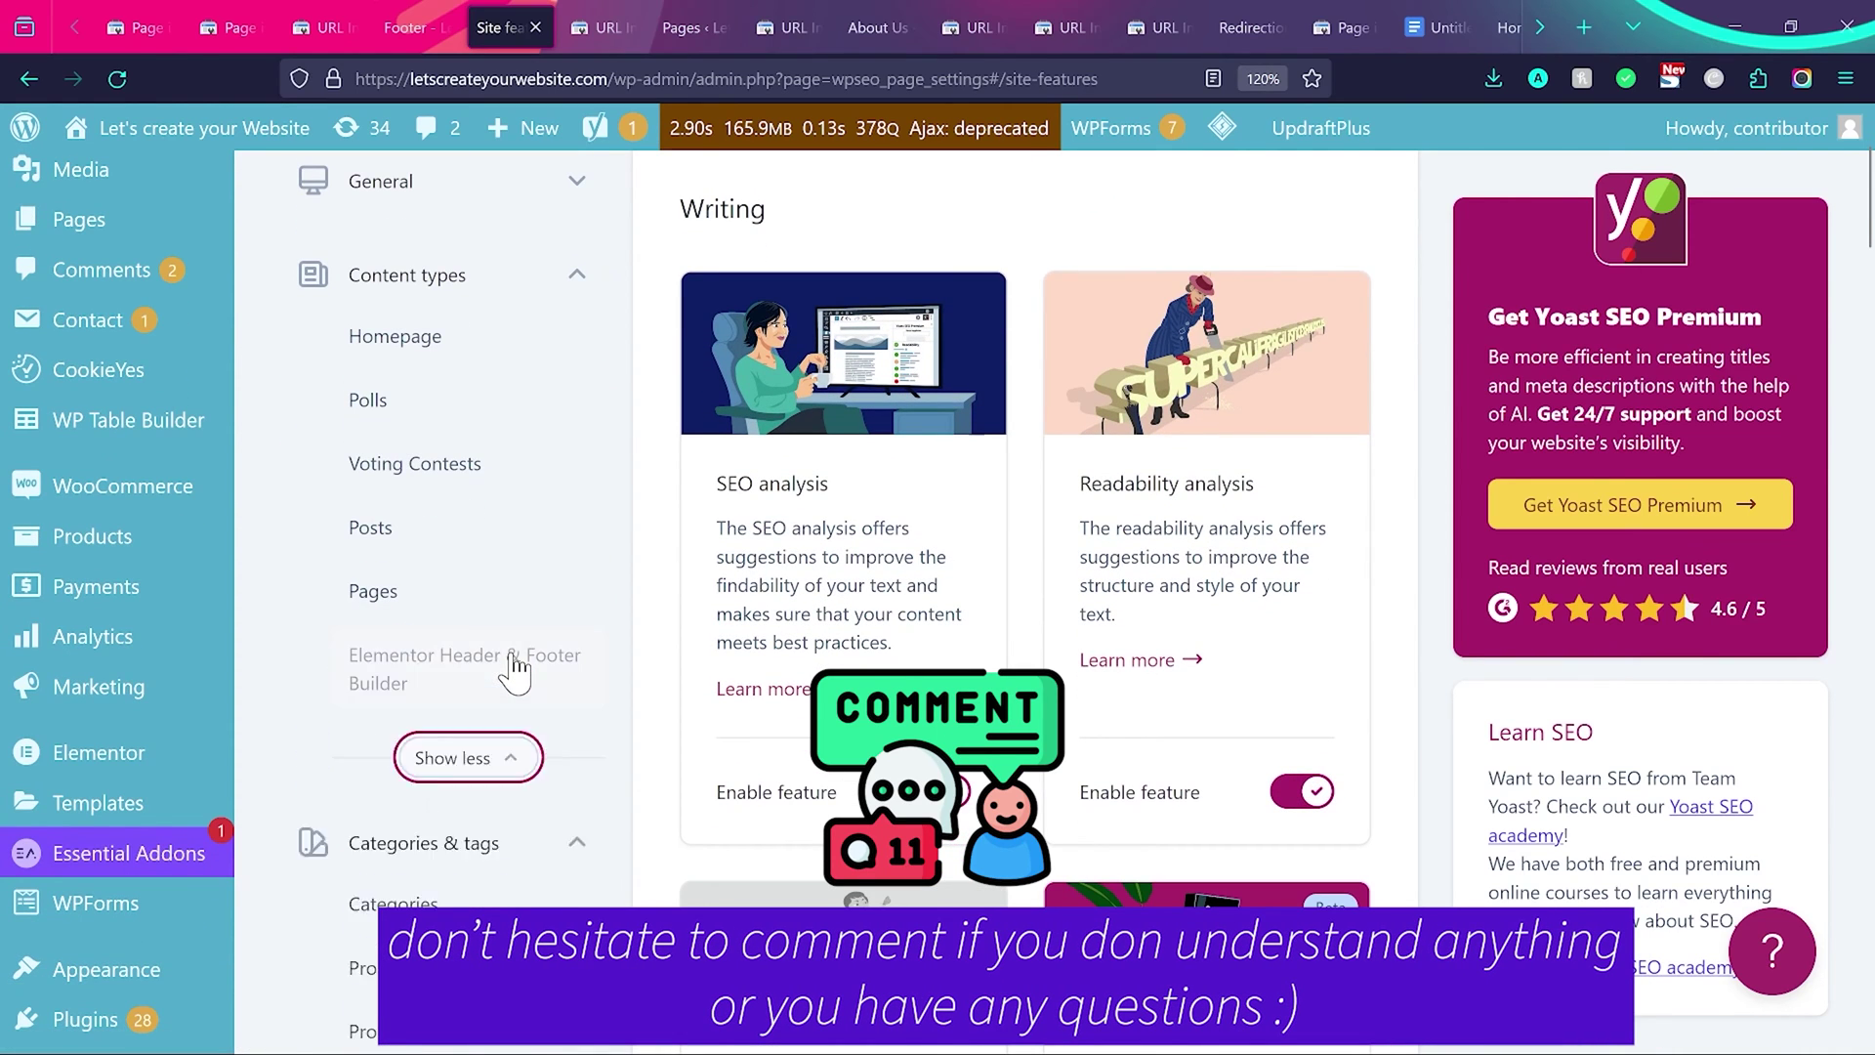
click(454, 674)
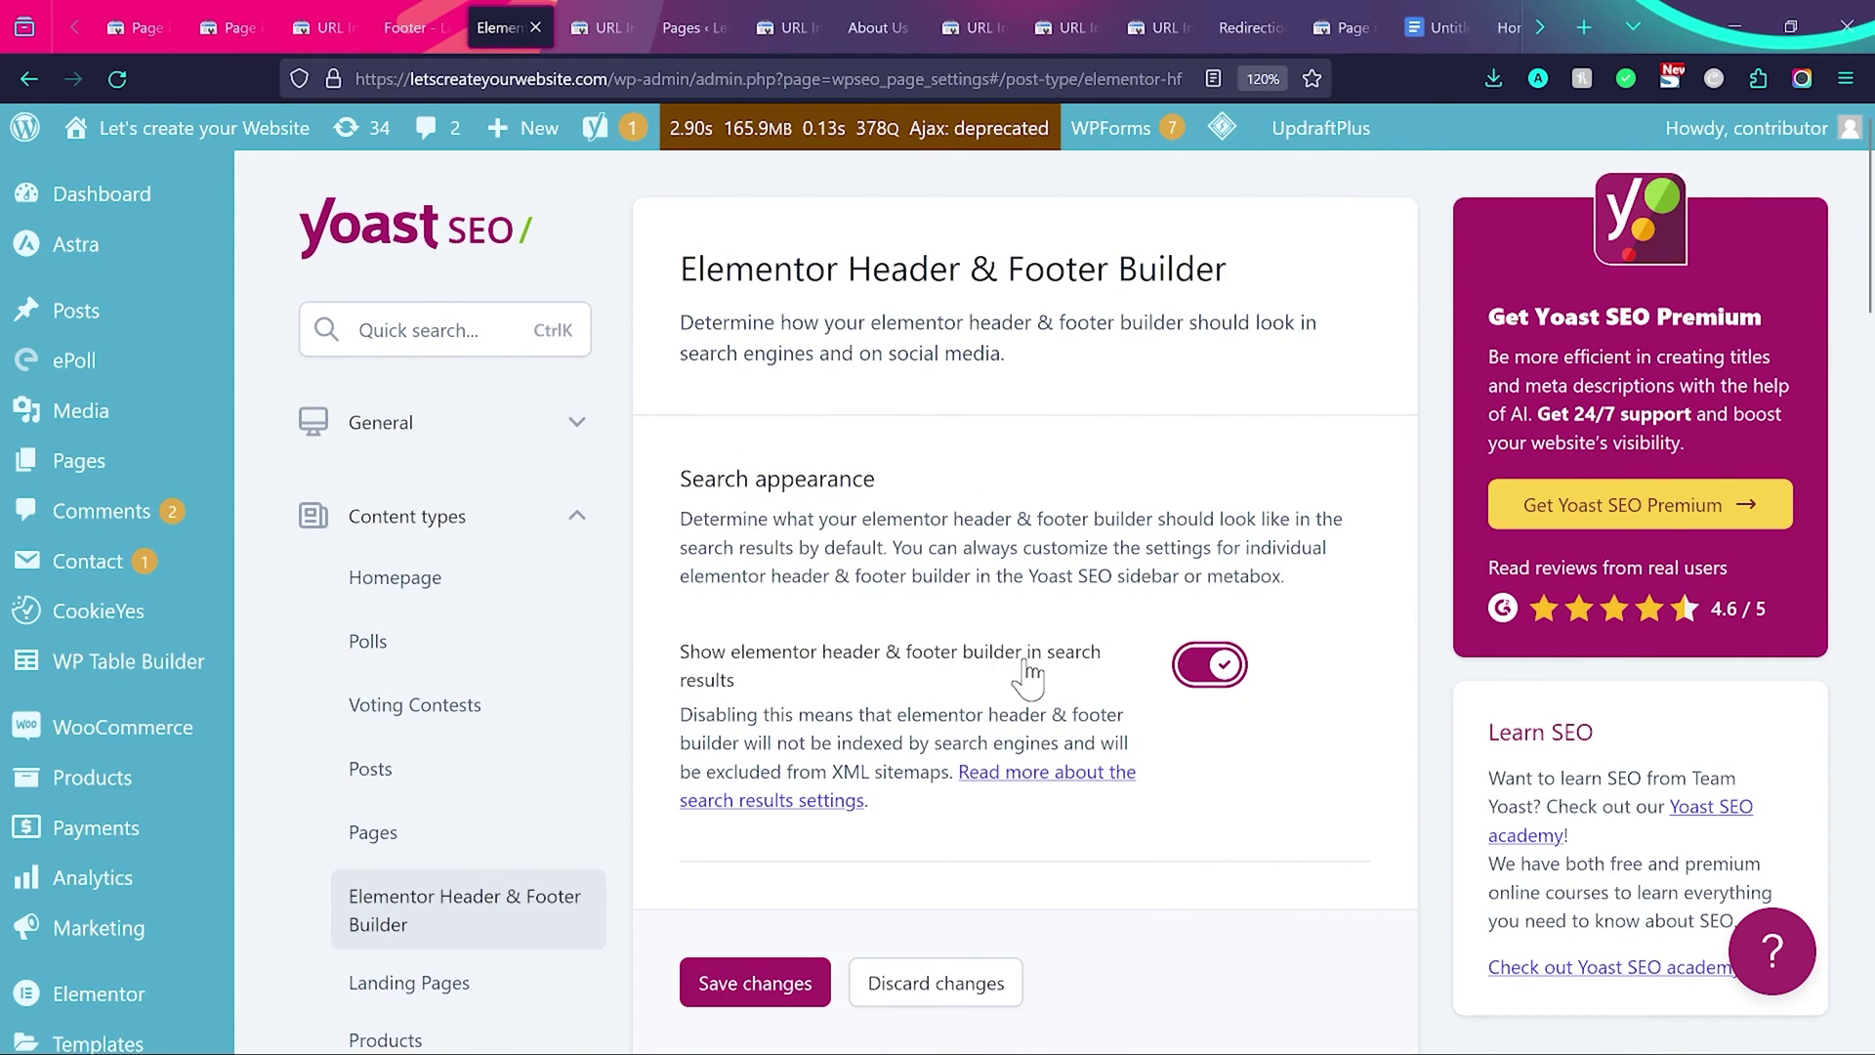
click(1199, 669)
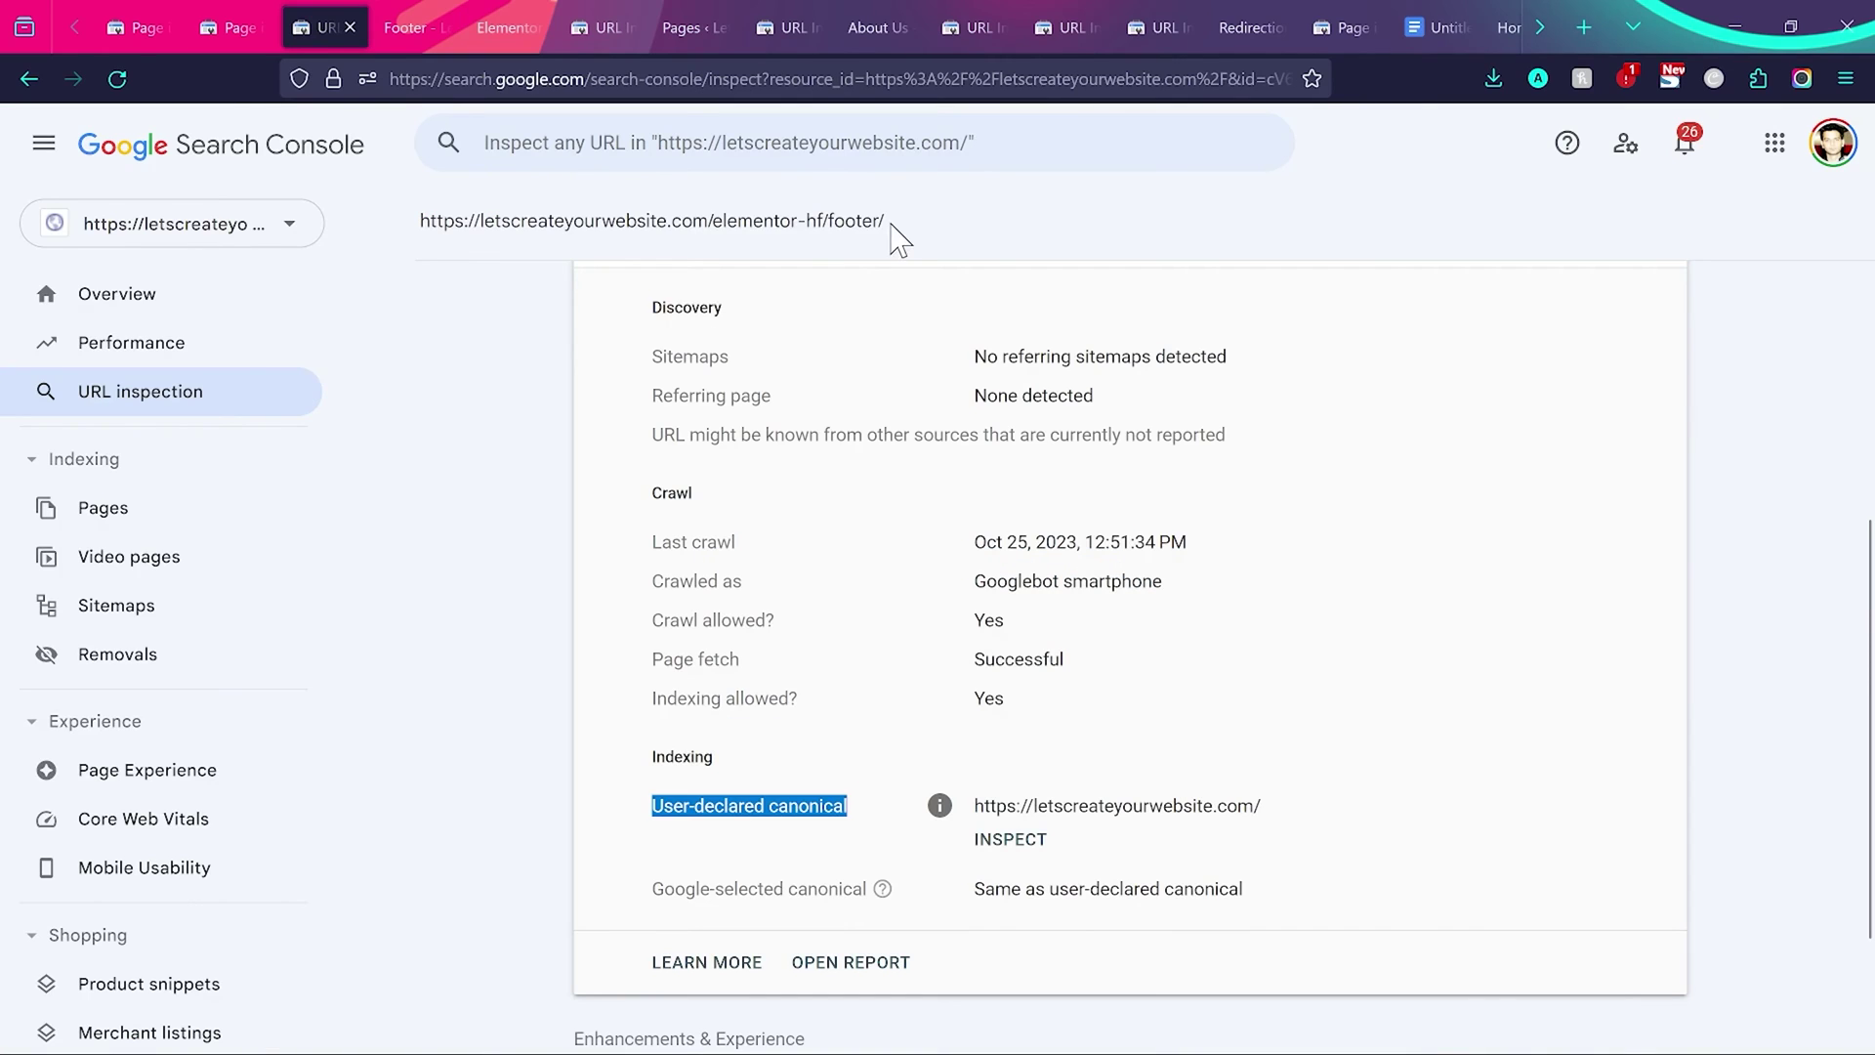
Return to Search Console's inspection of the footer page and highlight its URL.
drag(885, 220, 415, 226)
click(415, 234)
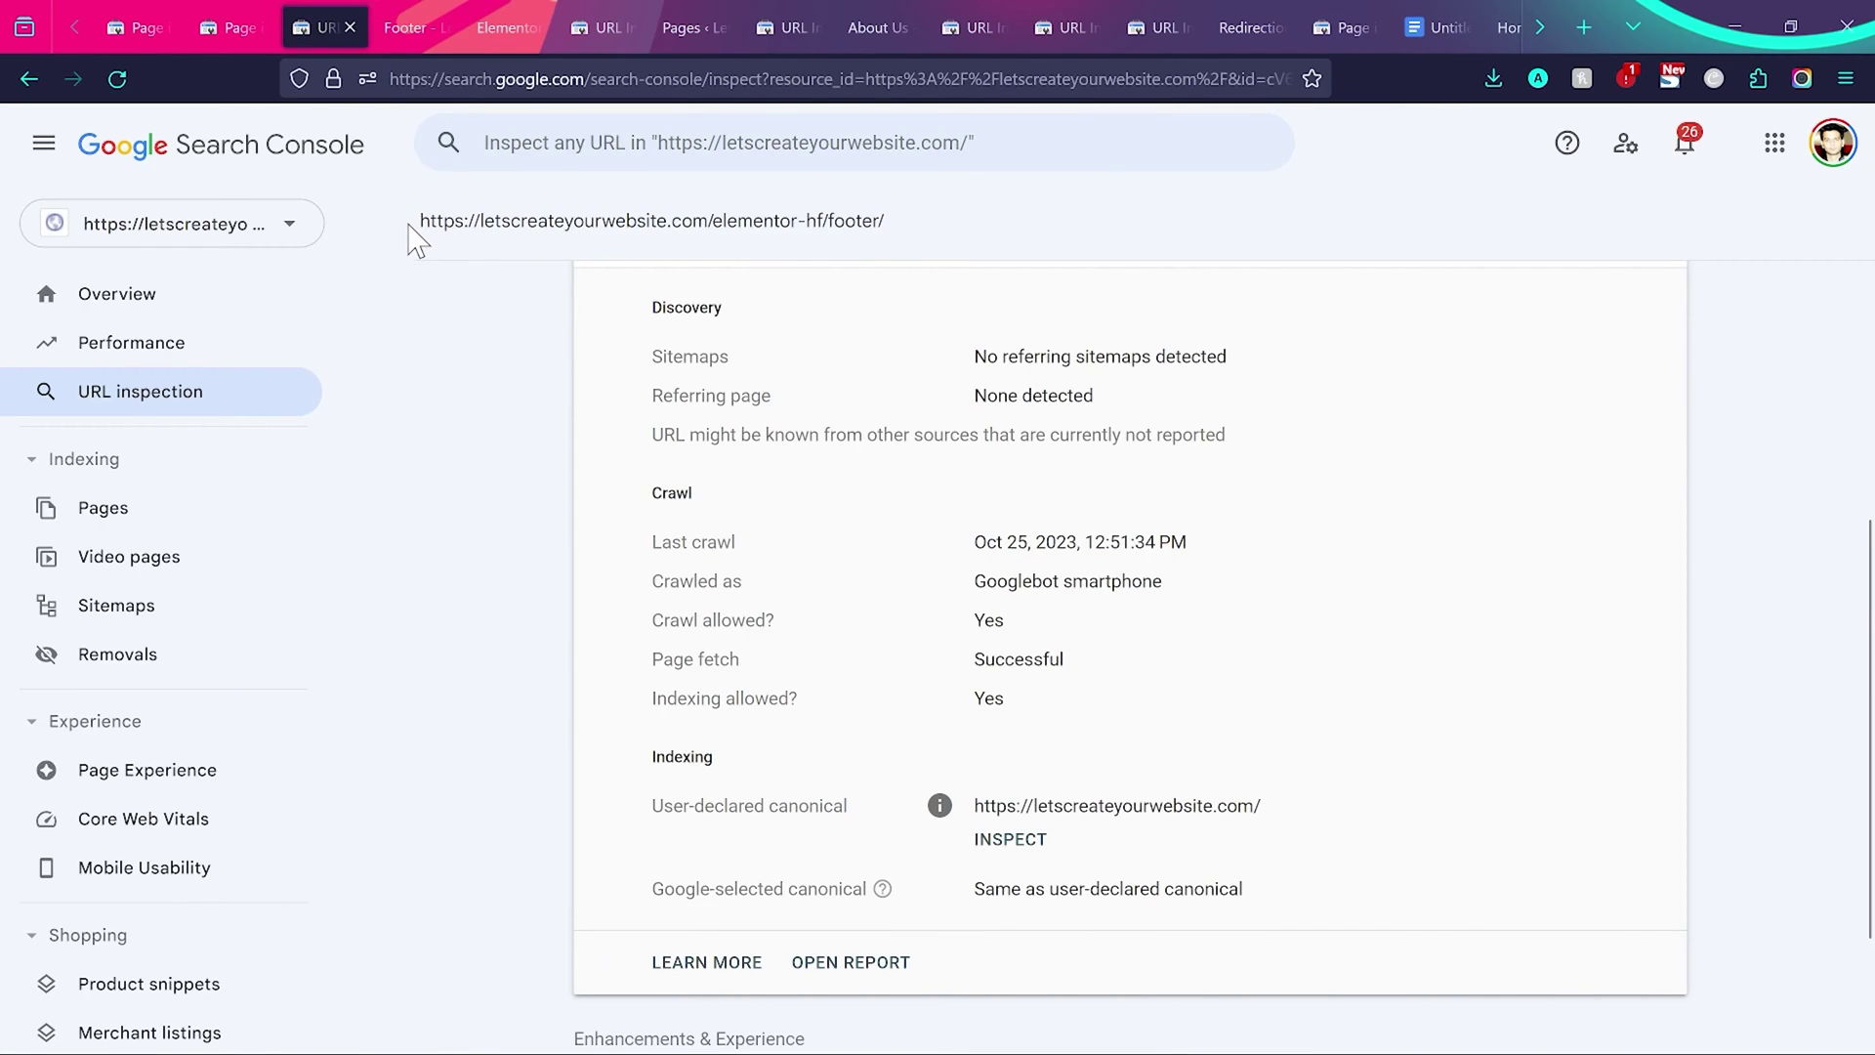
triple_click(420, 225)
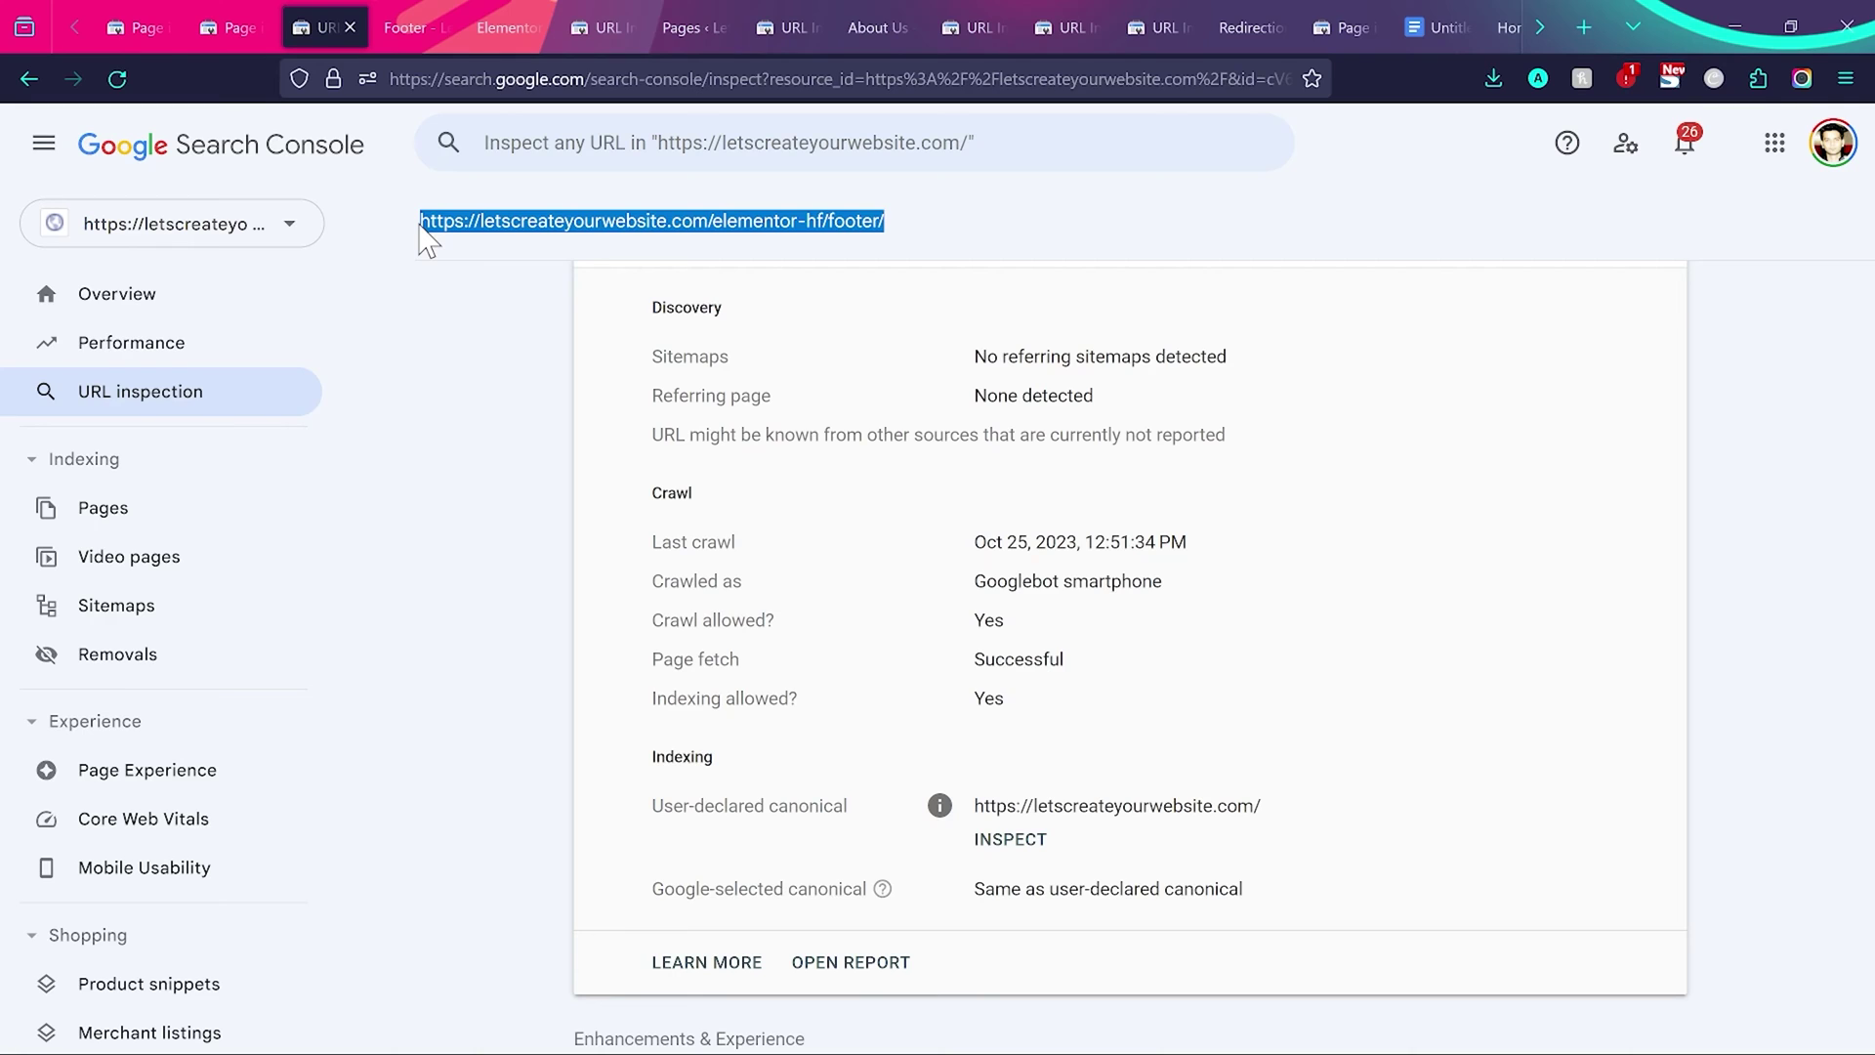
Inspect the /home/ URL from the redirect examples, review its indexing details, and check the Home entry in the WordPress pages list.
key(ctrl+Page_Up)
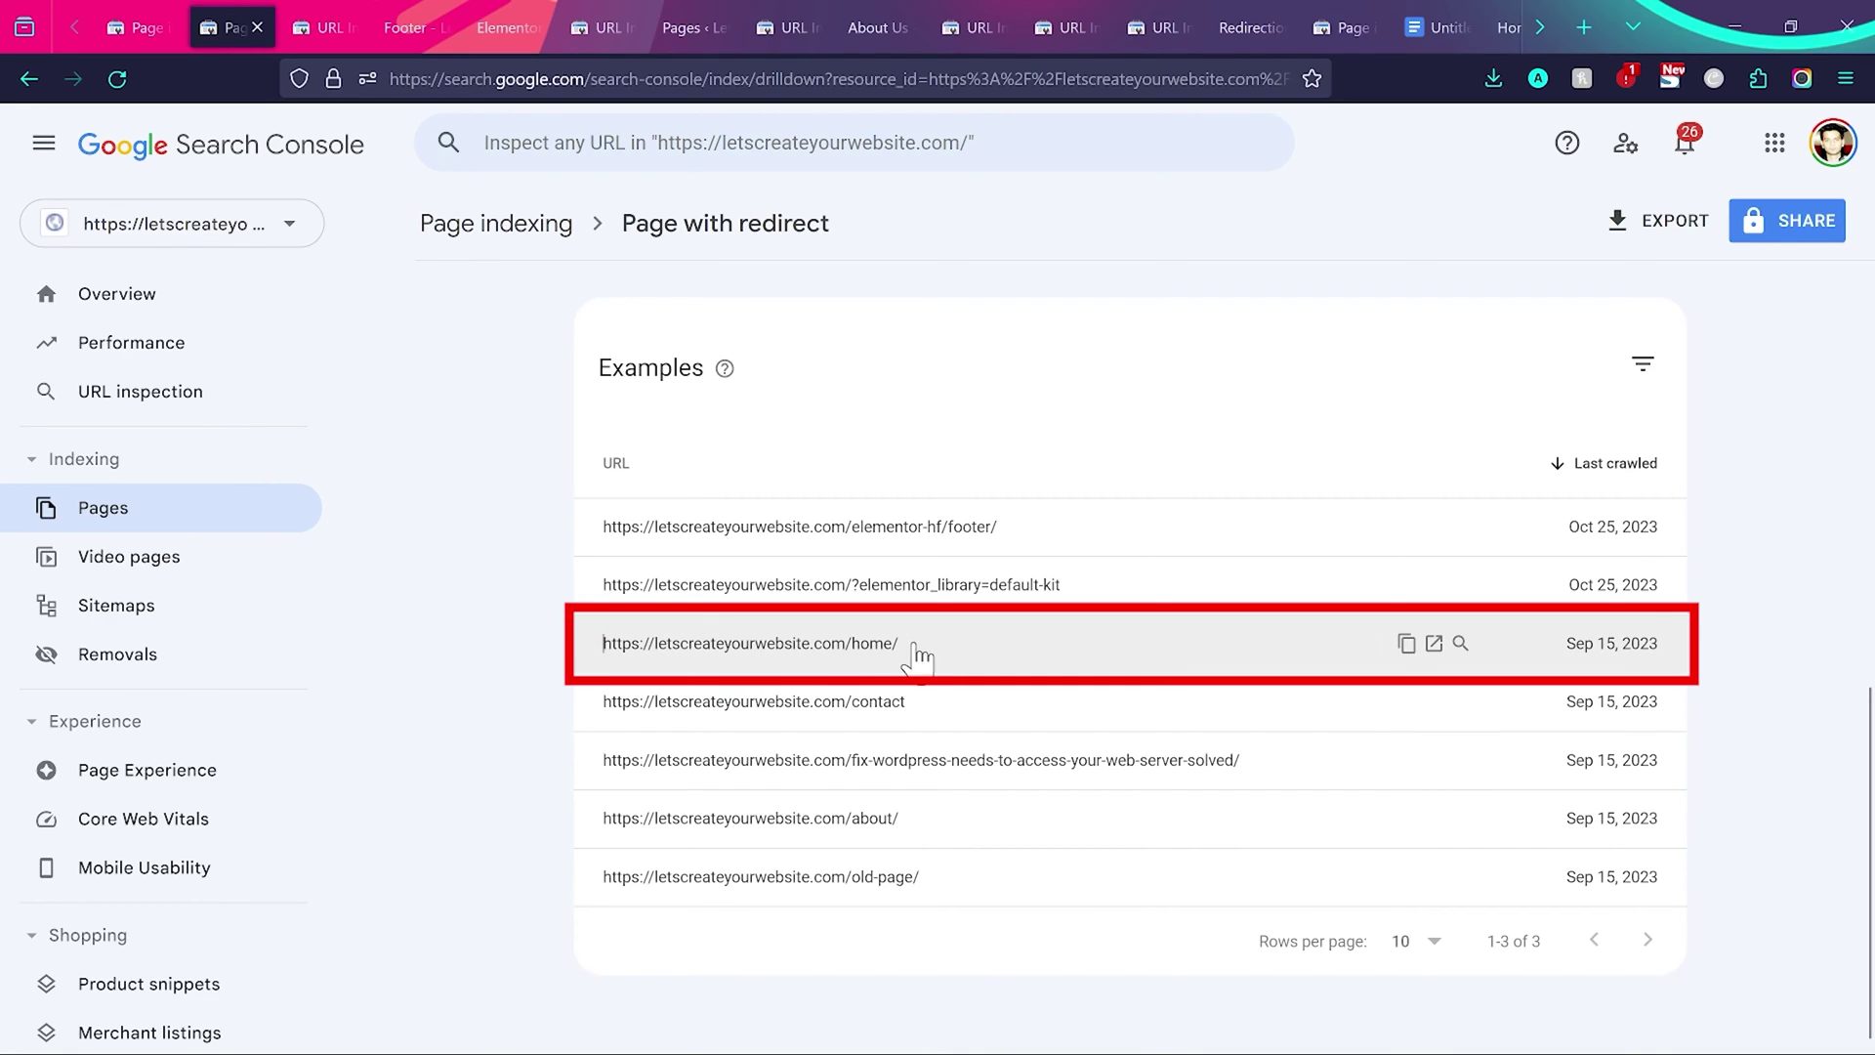
click(1459, 643)
scroll(774, 688, down, 3)
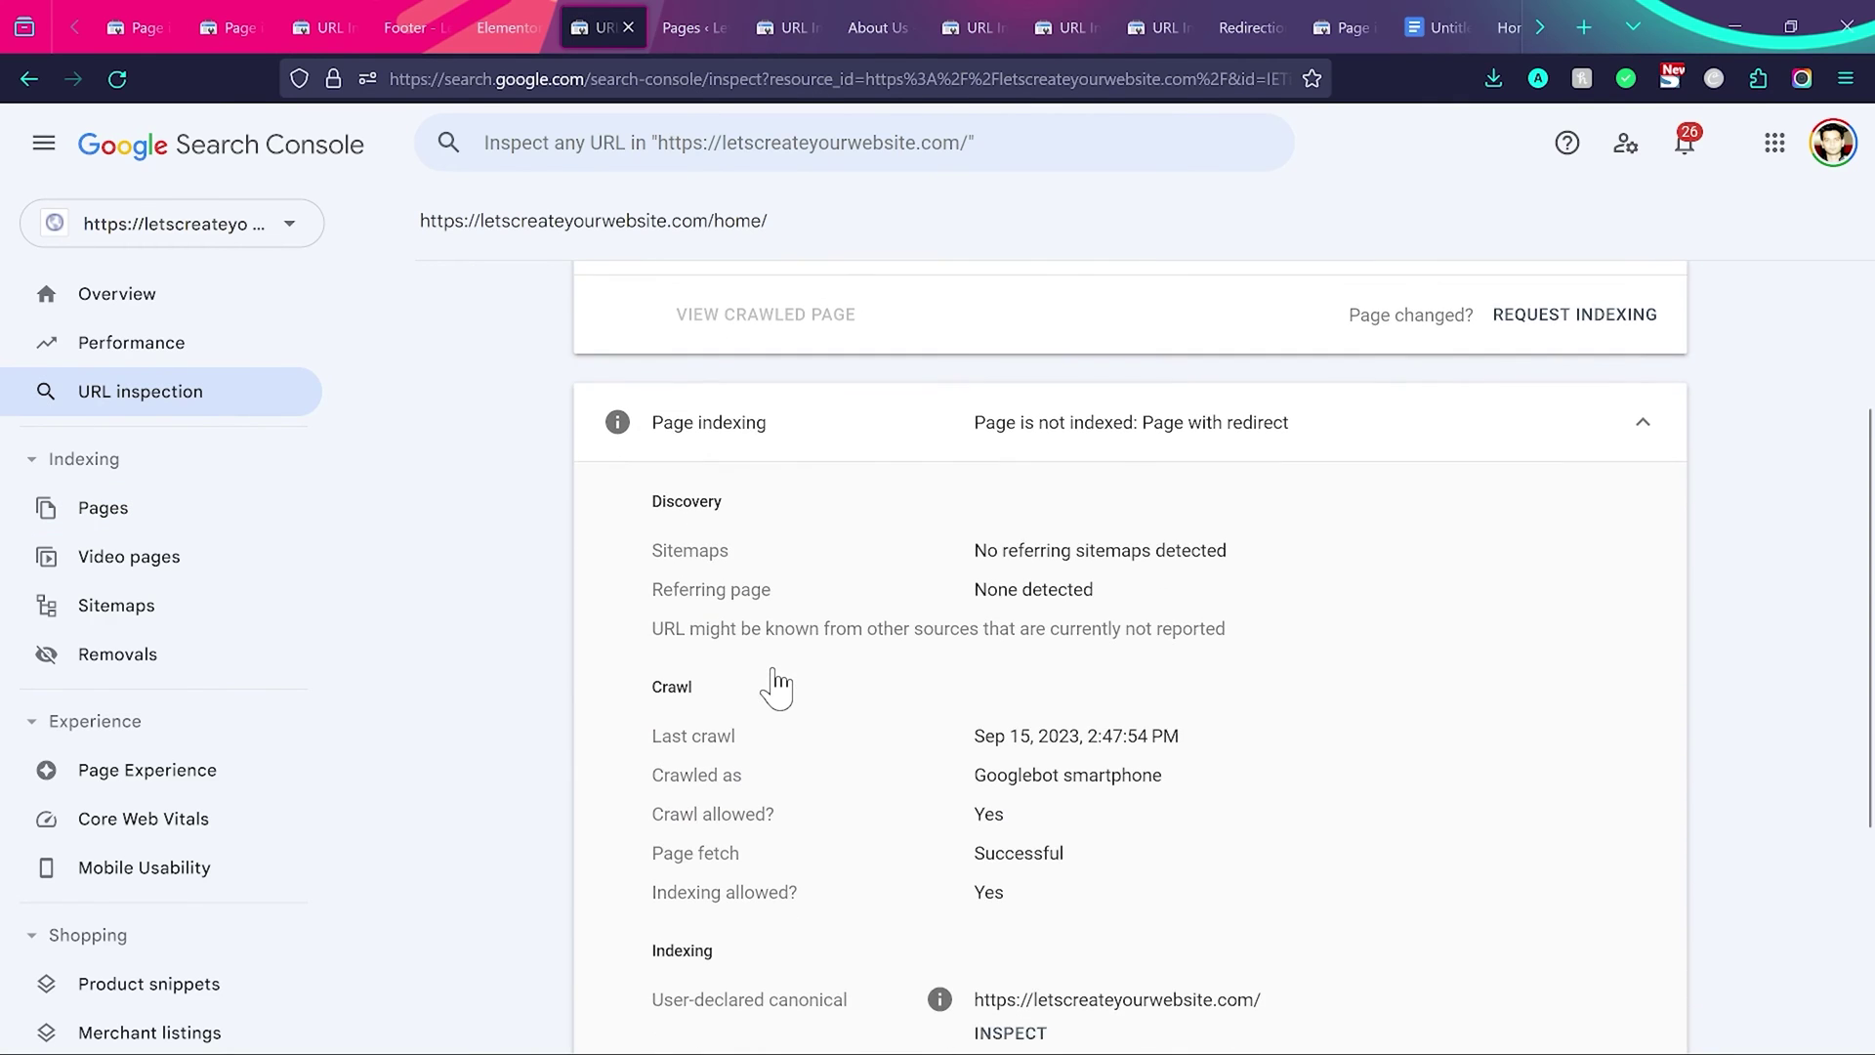
scroll(776, 680, down, 1)
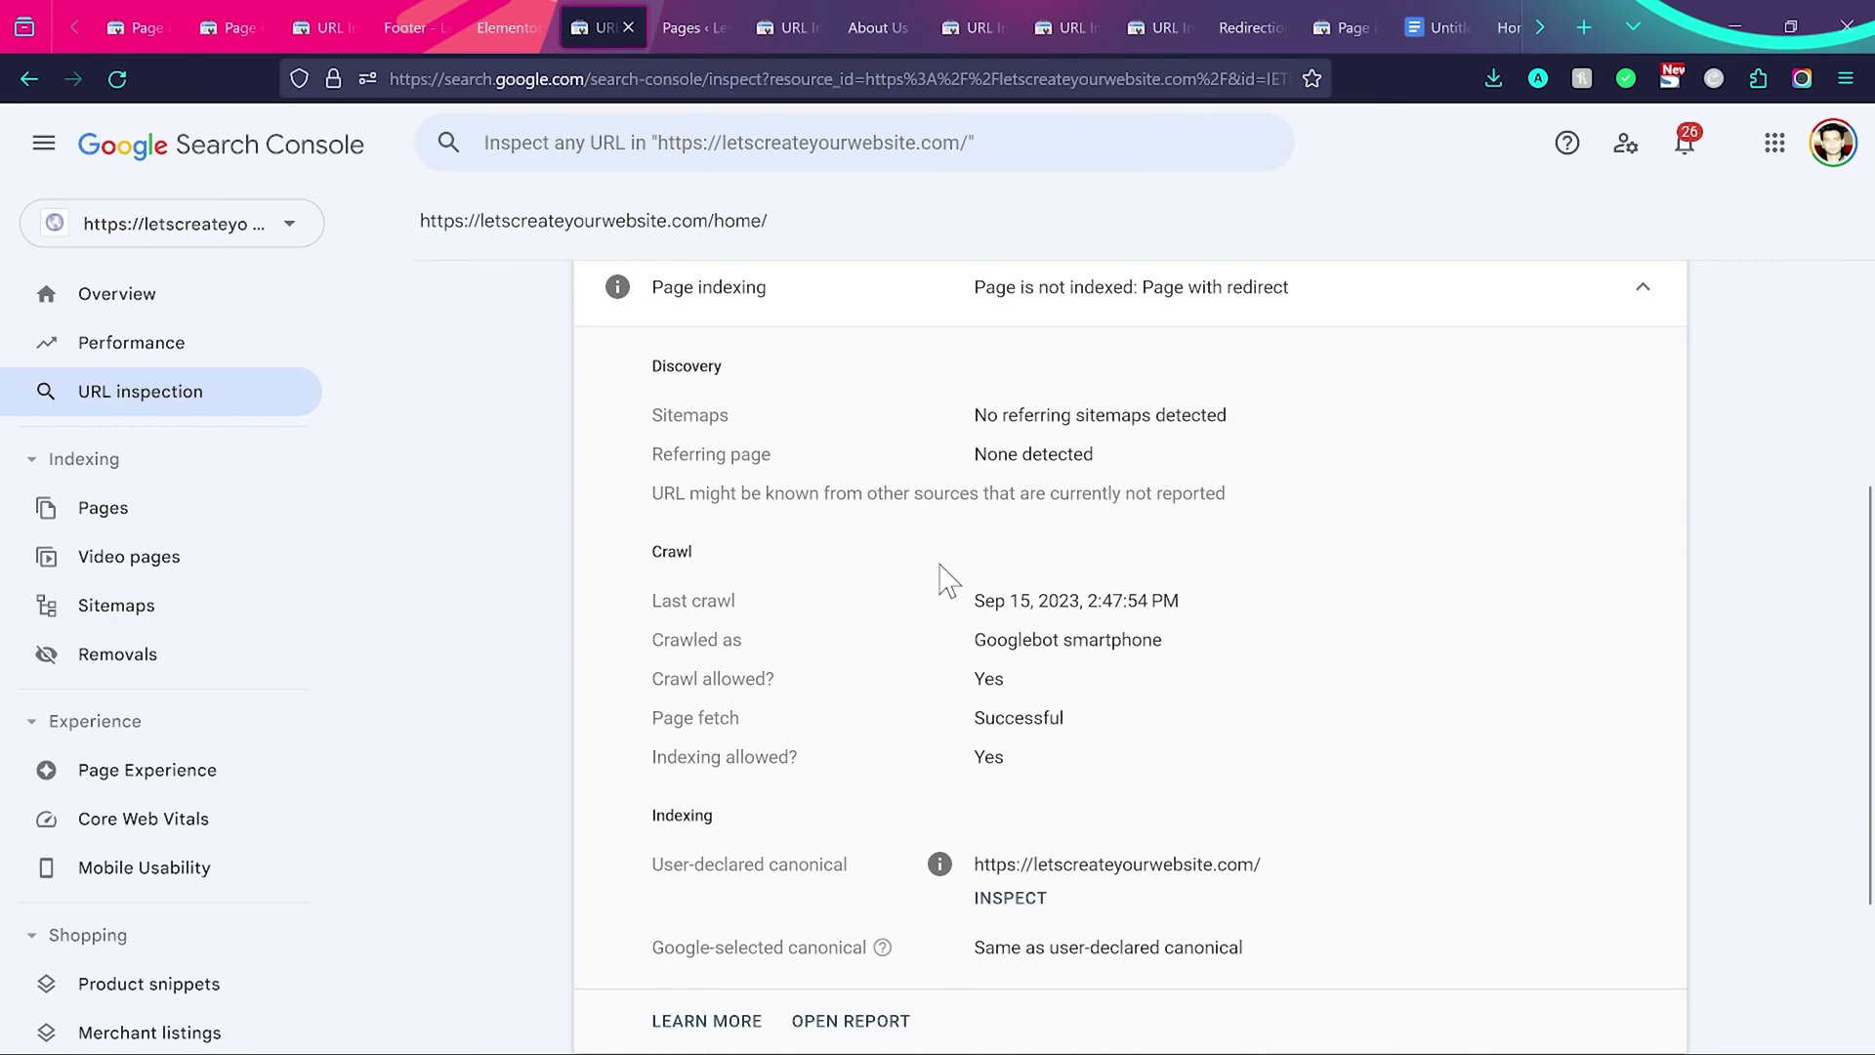
scroll(1276, 771, down, 1)
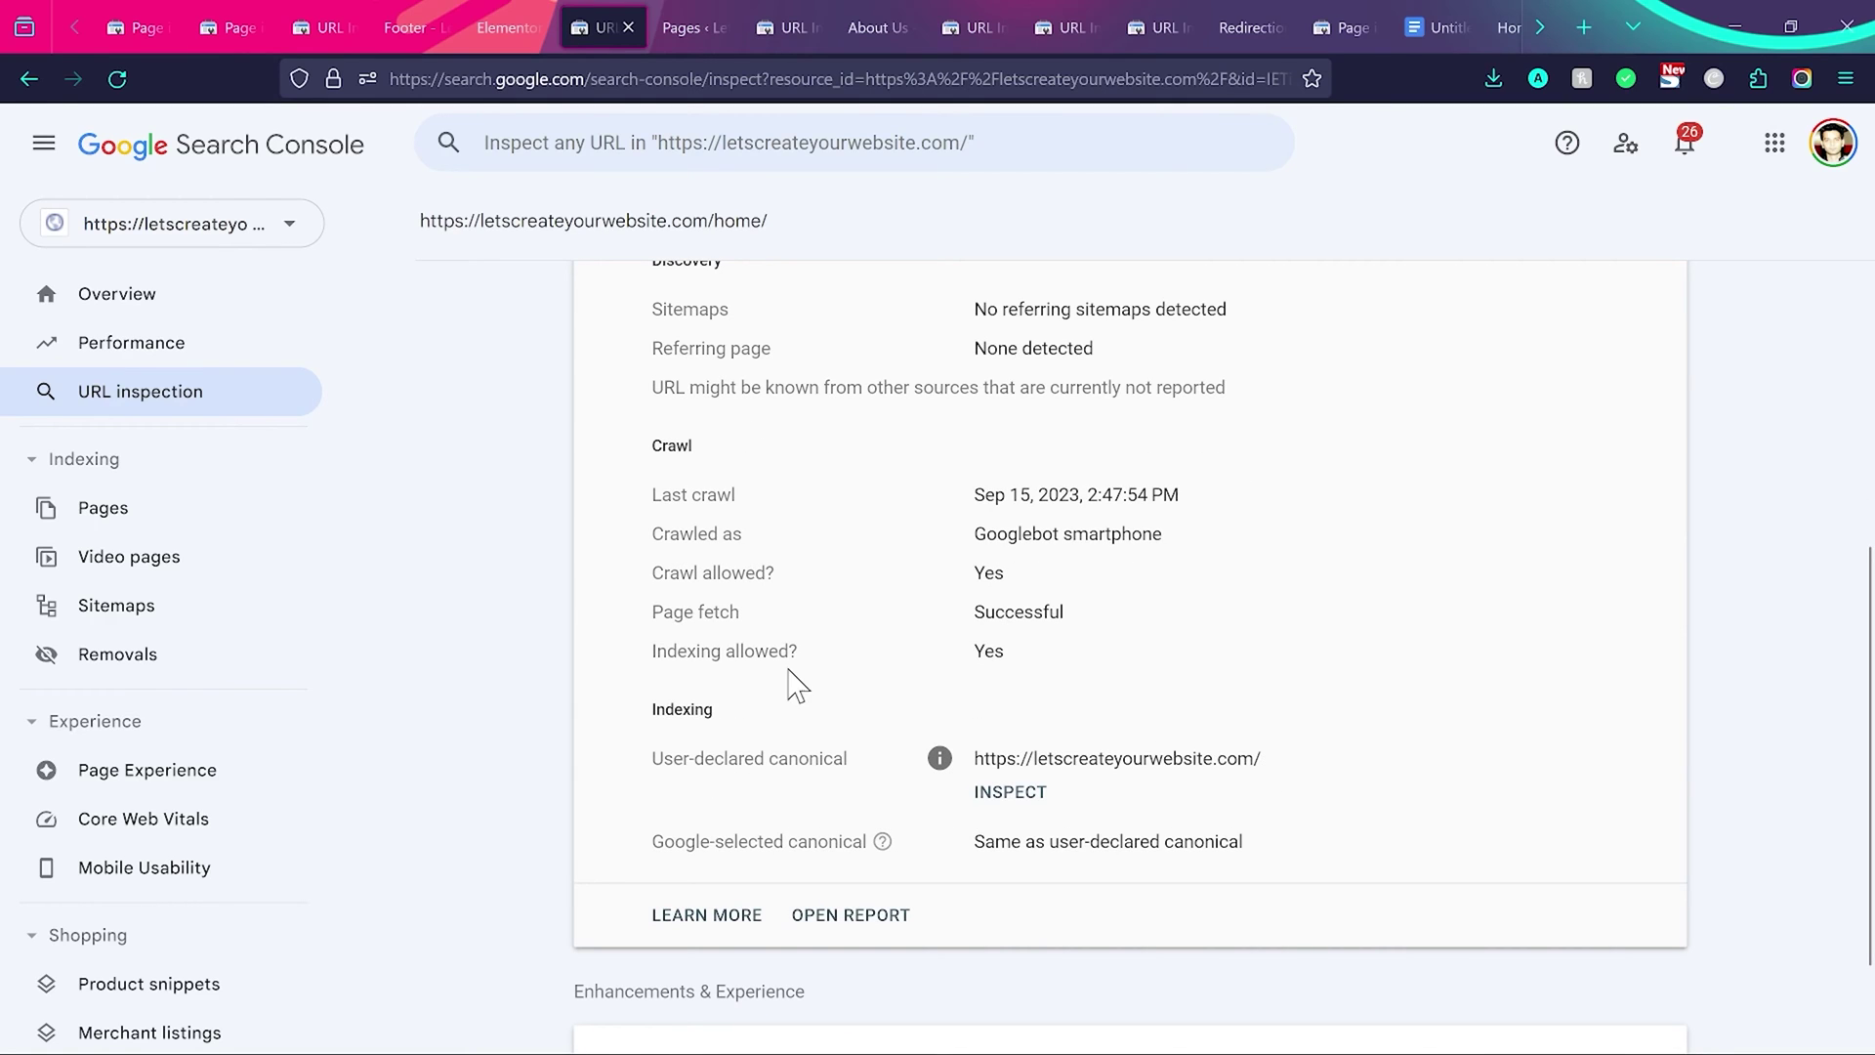
click(685, 28)
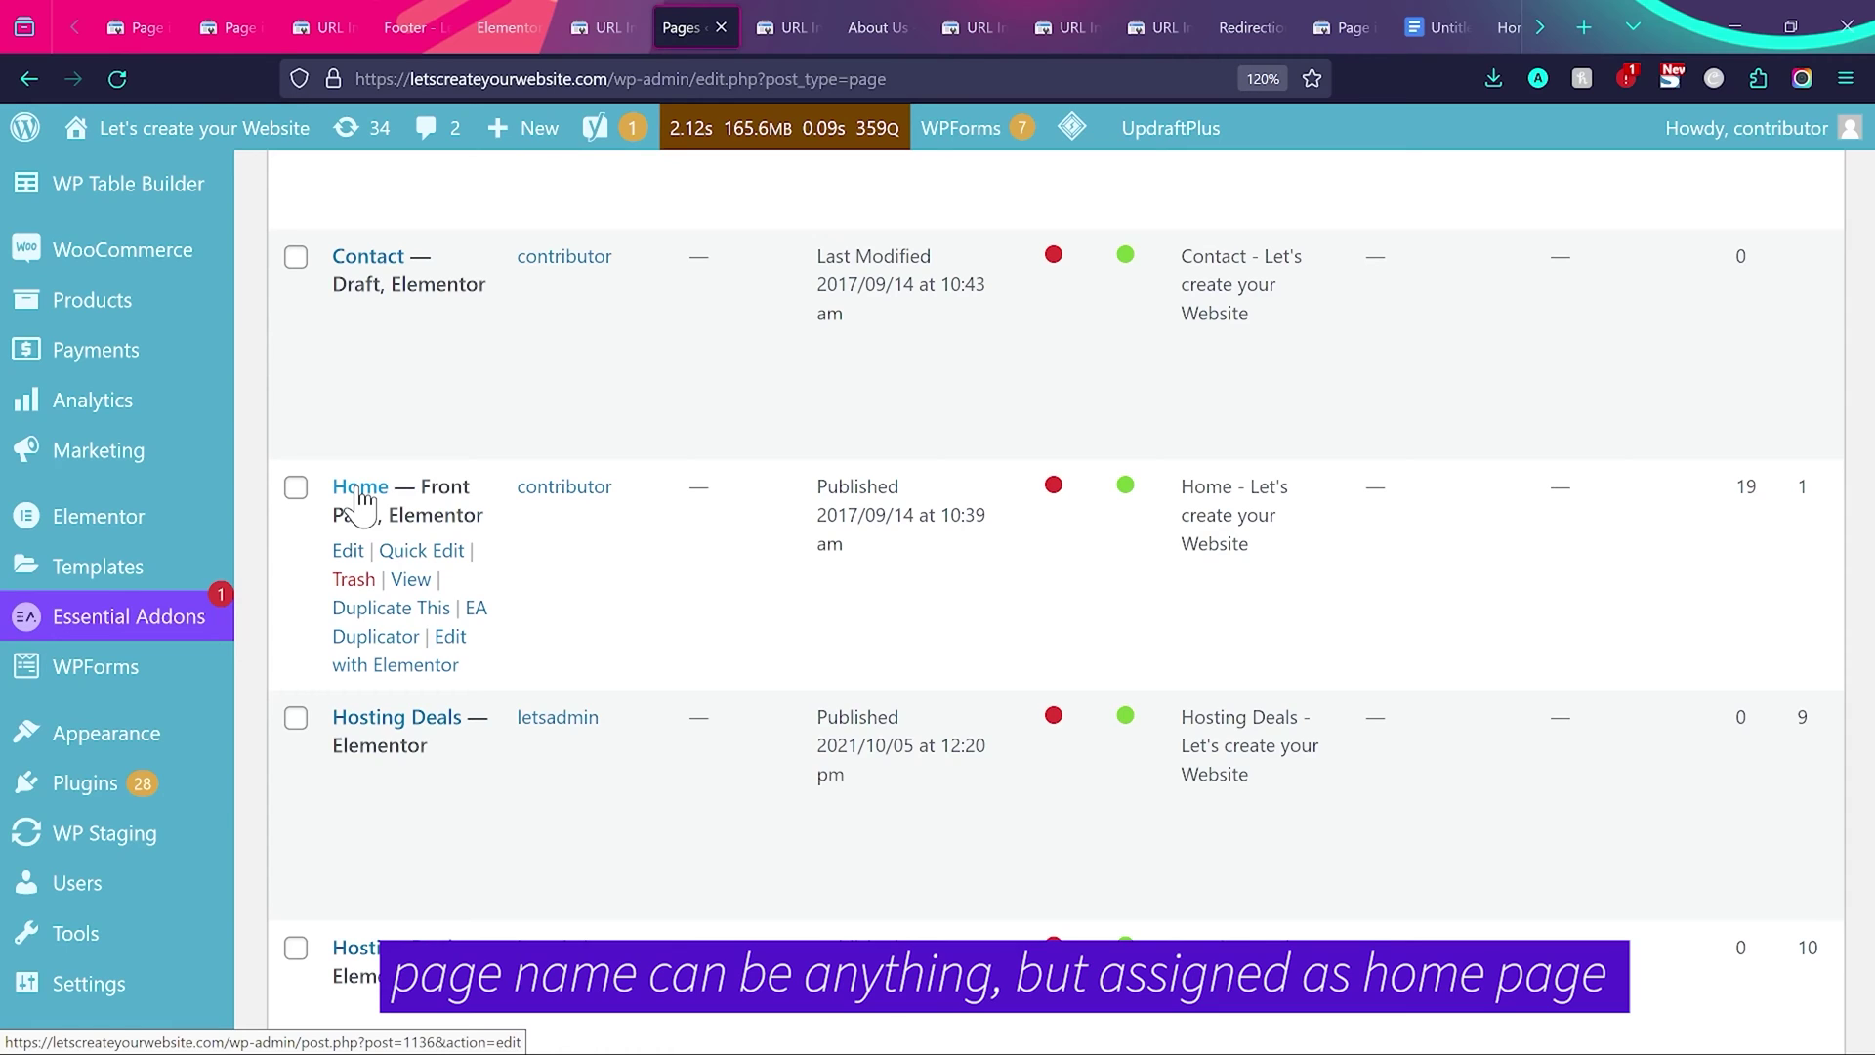
Review the /contact URL's inspection details for referring sitemaps and referring page, and look over the About Us page.
click(227, 27)
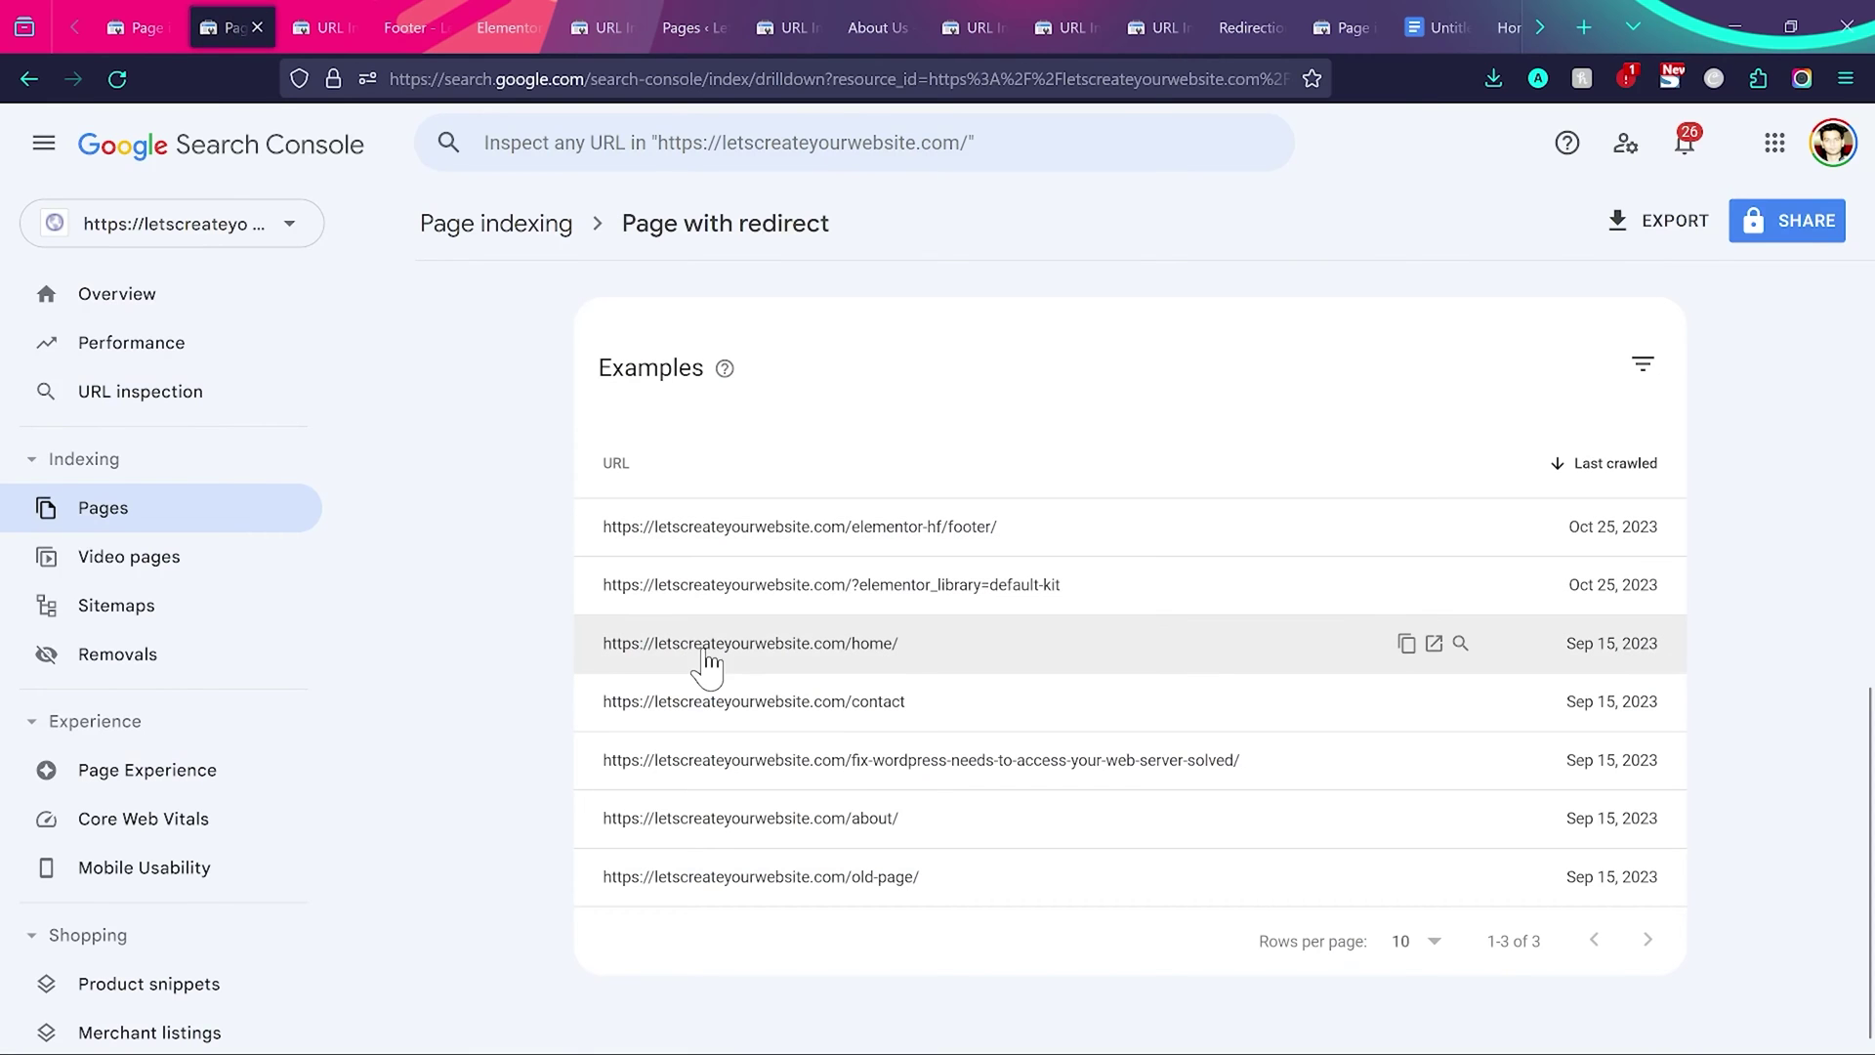
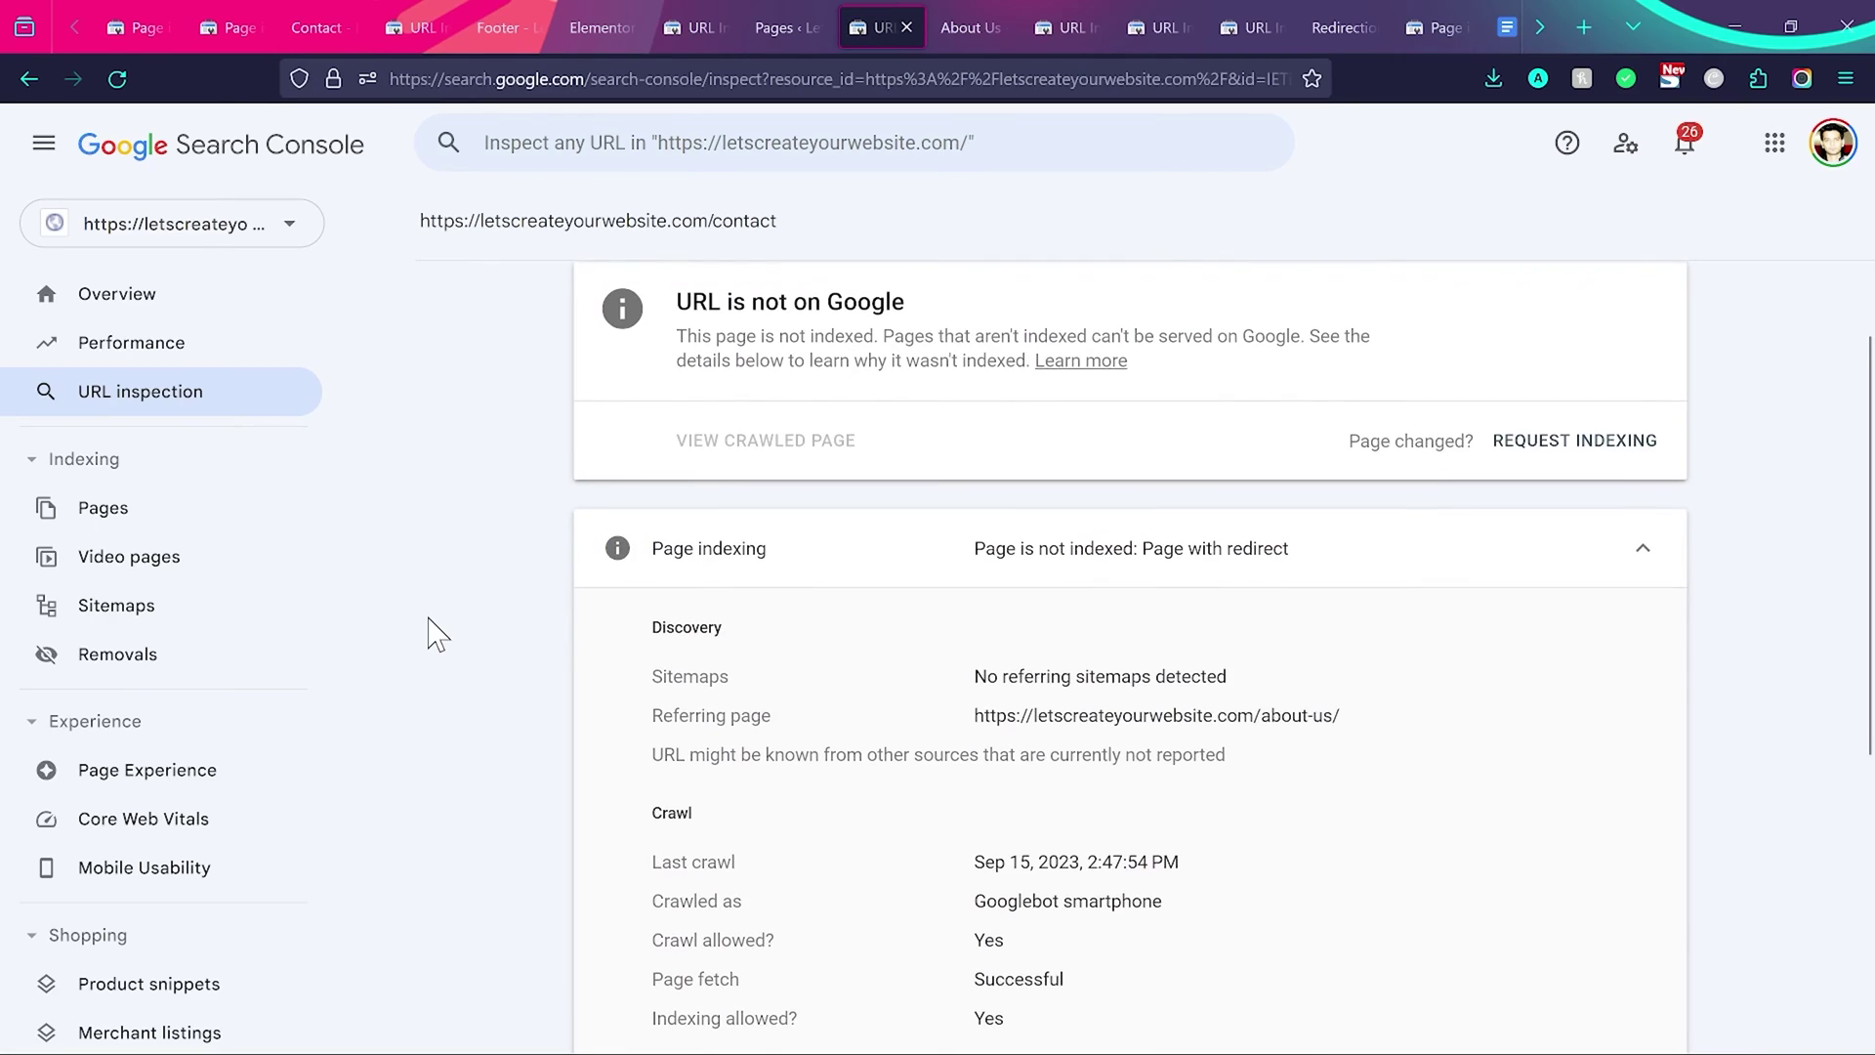
scroll(437, 635, down, 1)
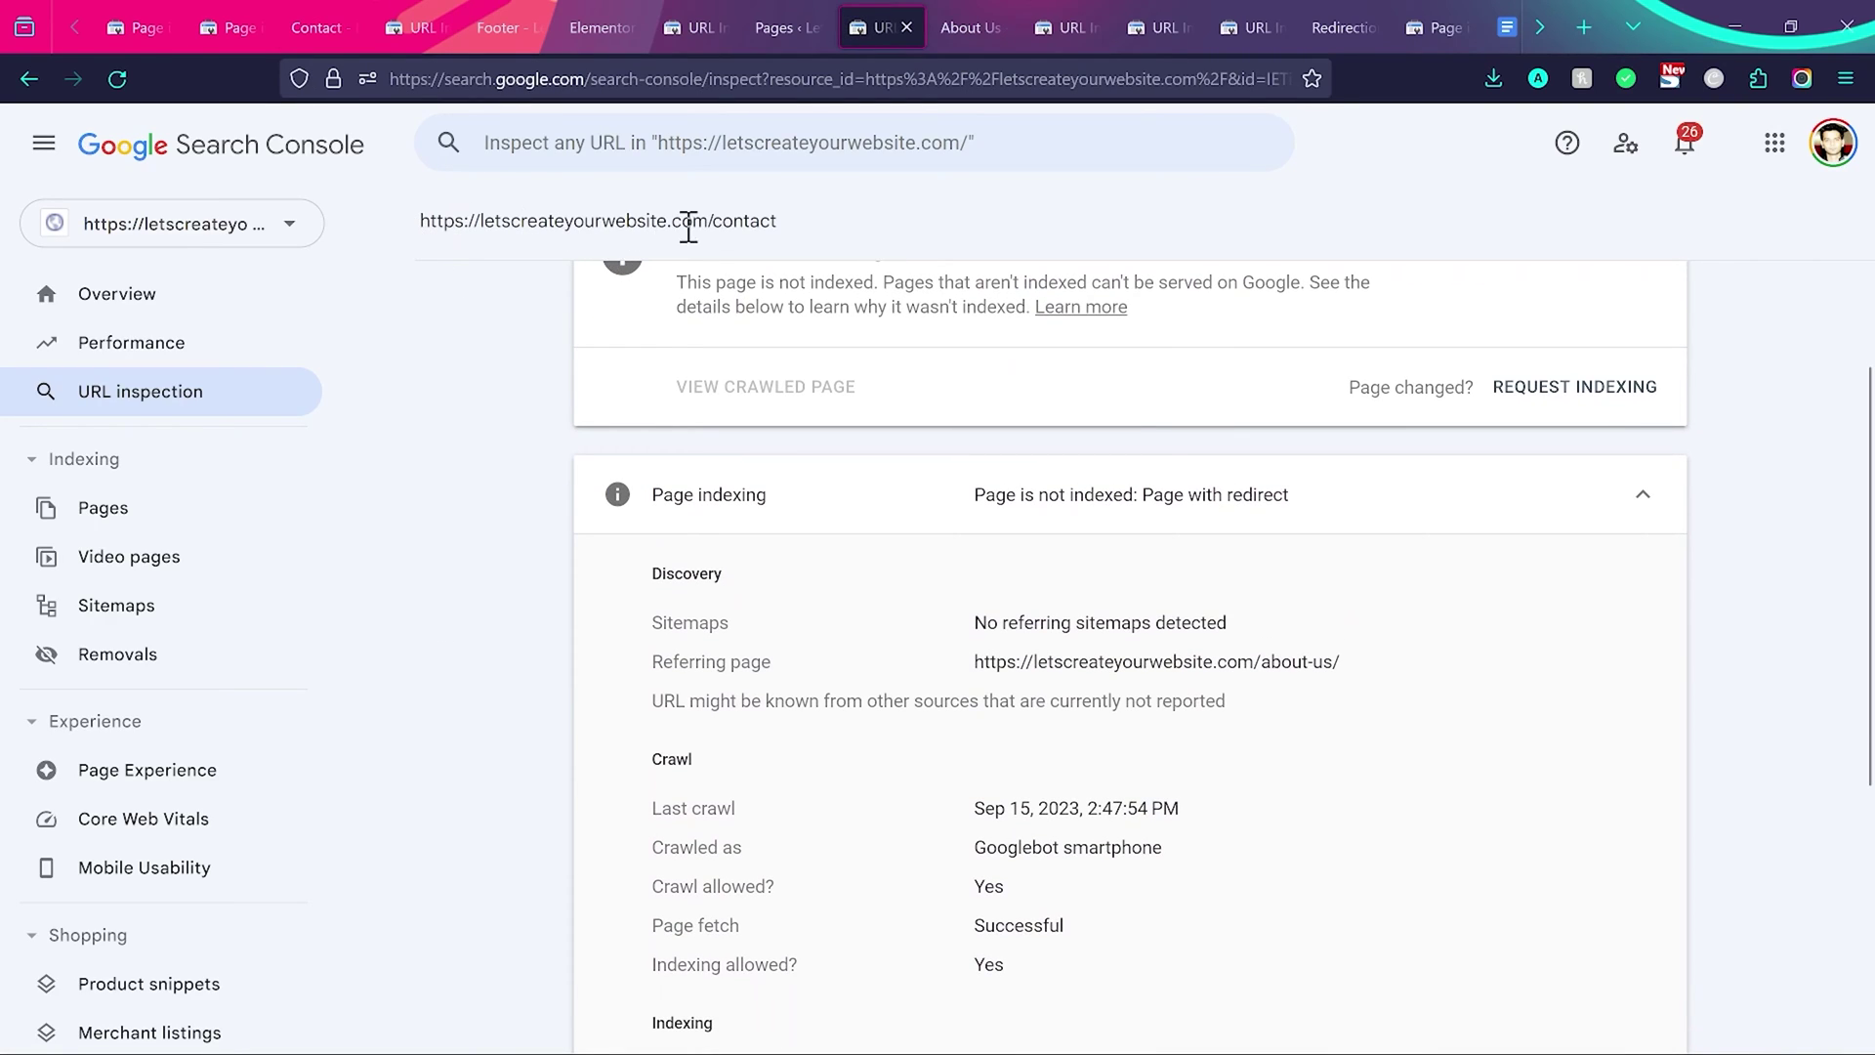
scroll(586, 546, down, 2)
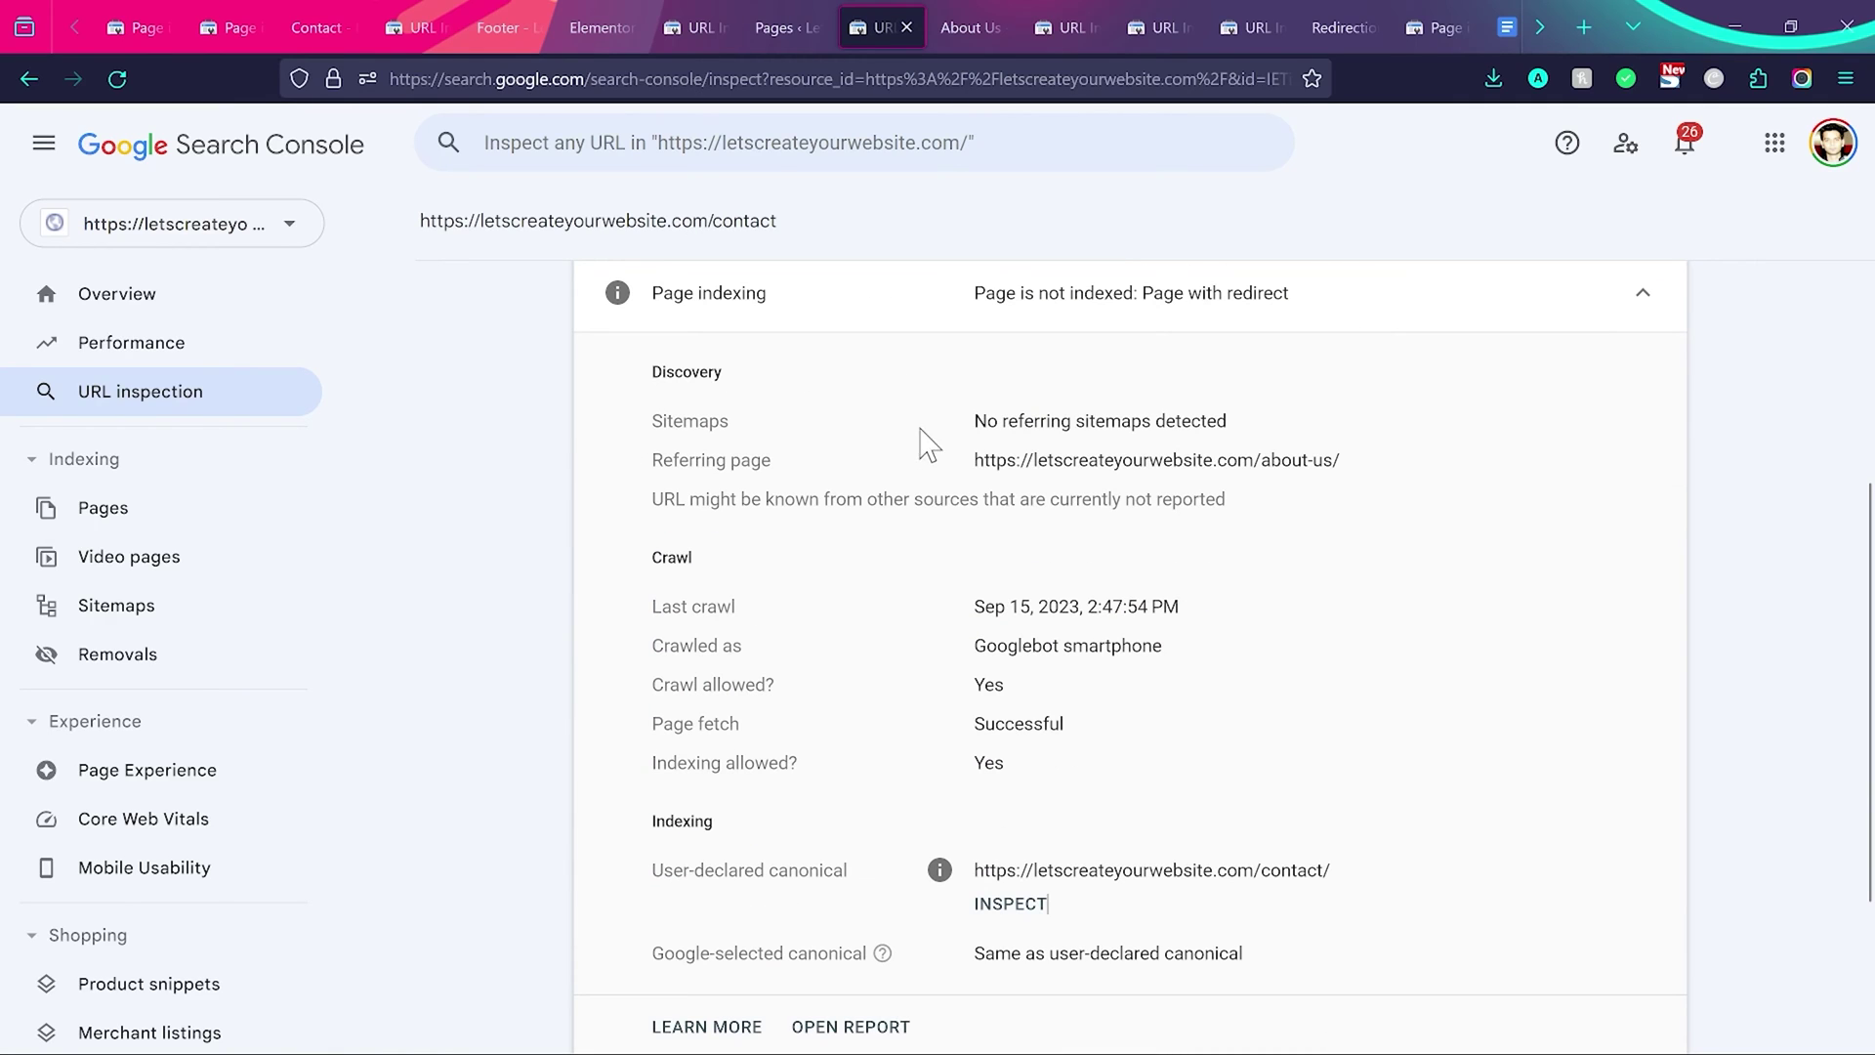
drag(975, 422, 1260, 419)
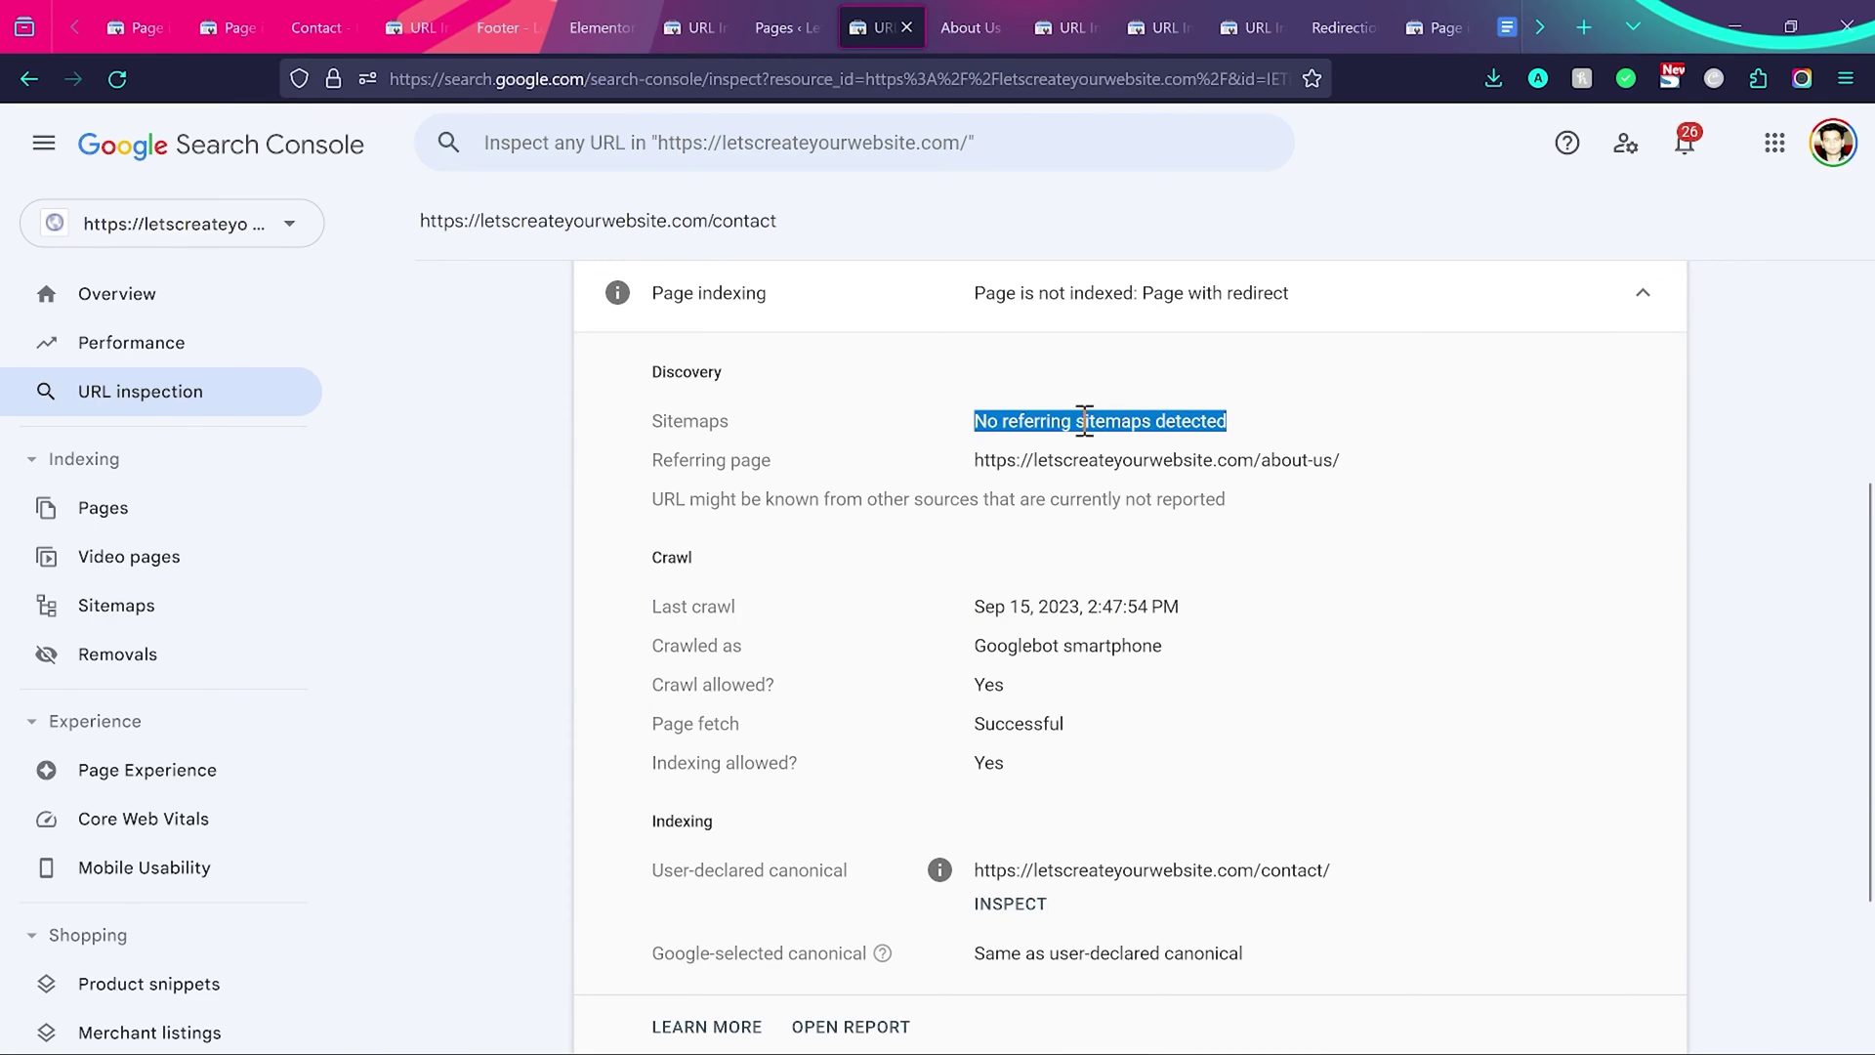
drag(974, 460, 1348, 477)
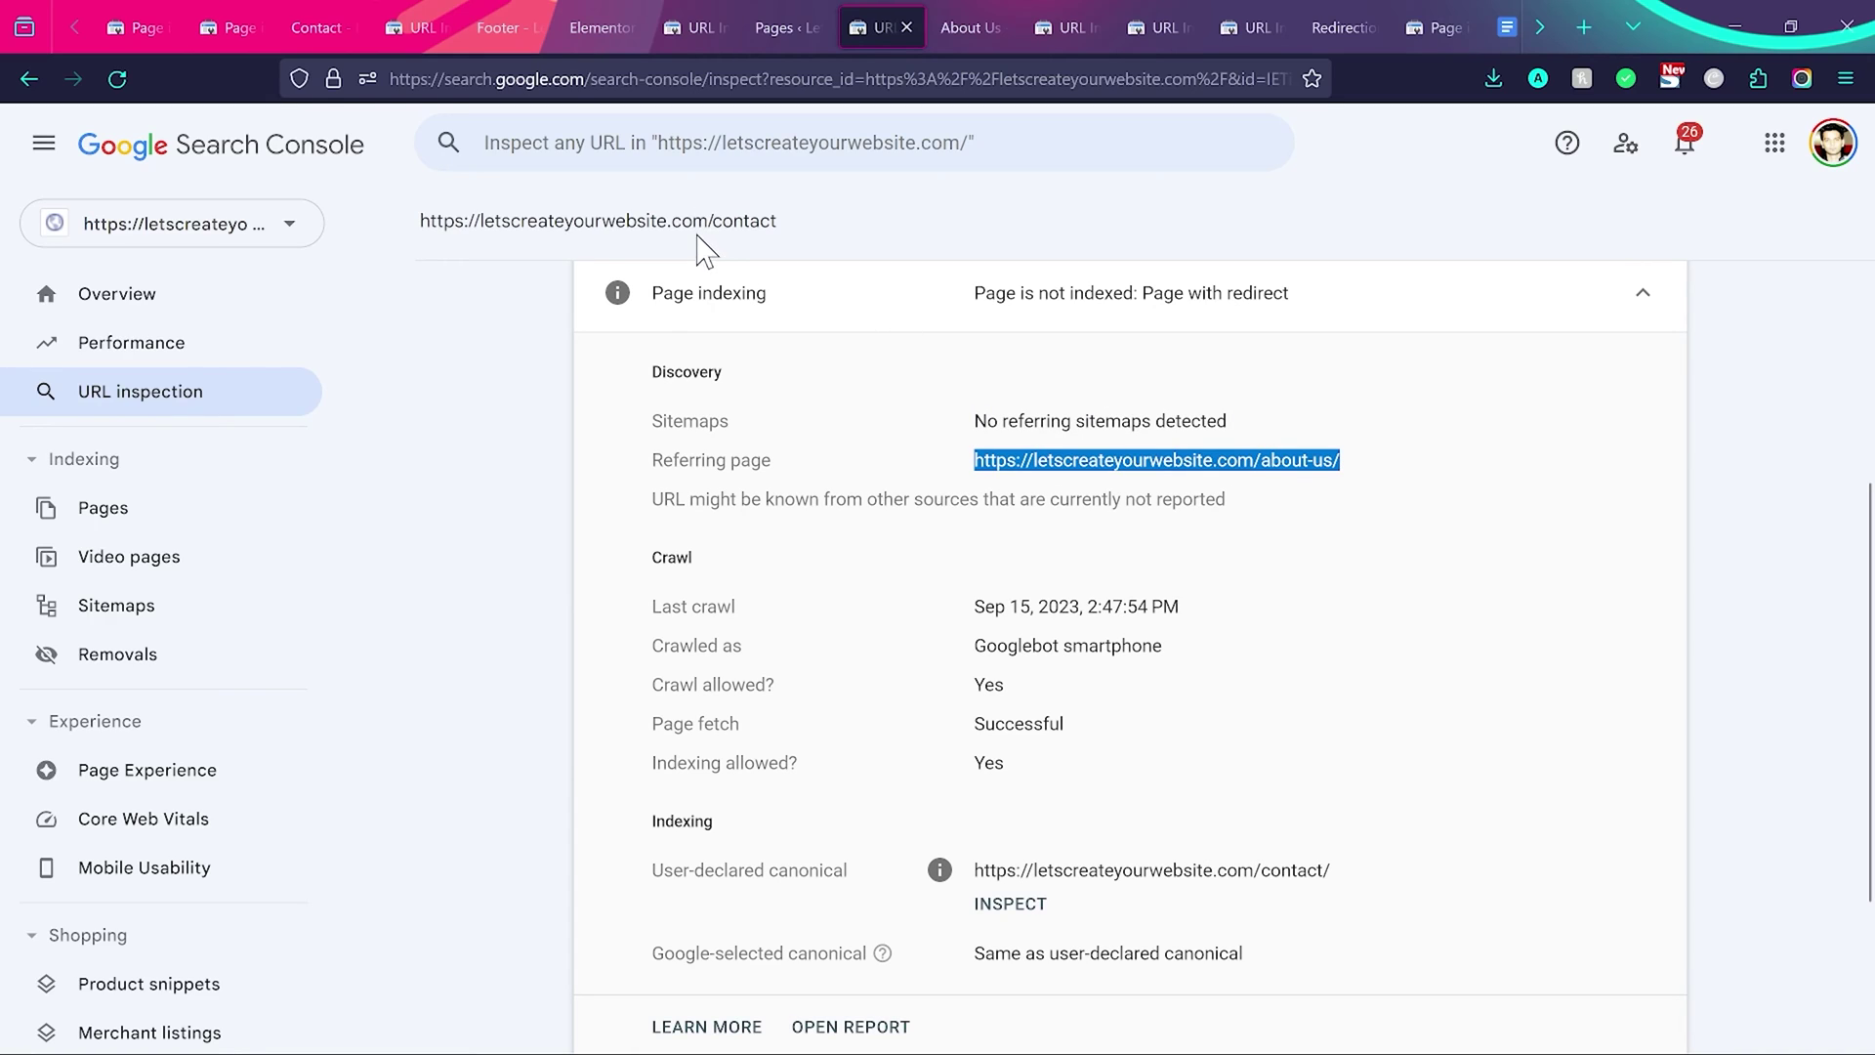
click(952, 19)
scroll(774, 673, up, 2)
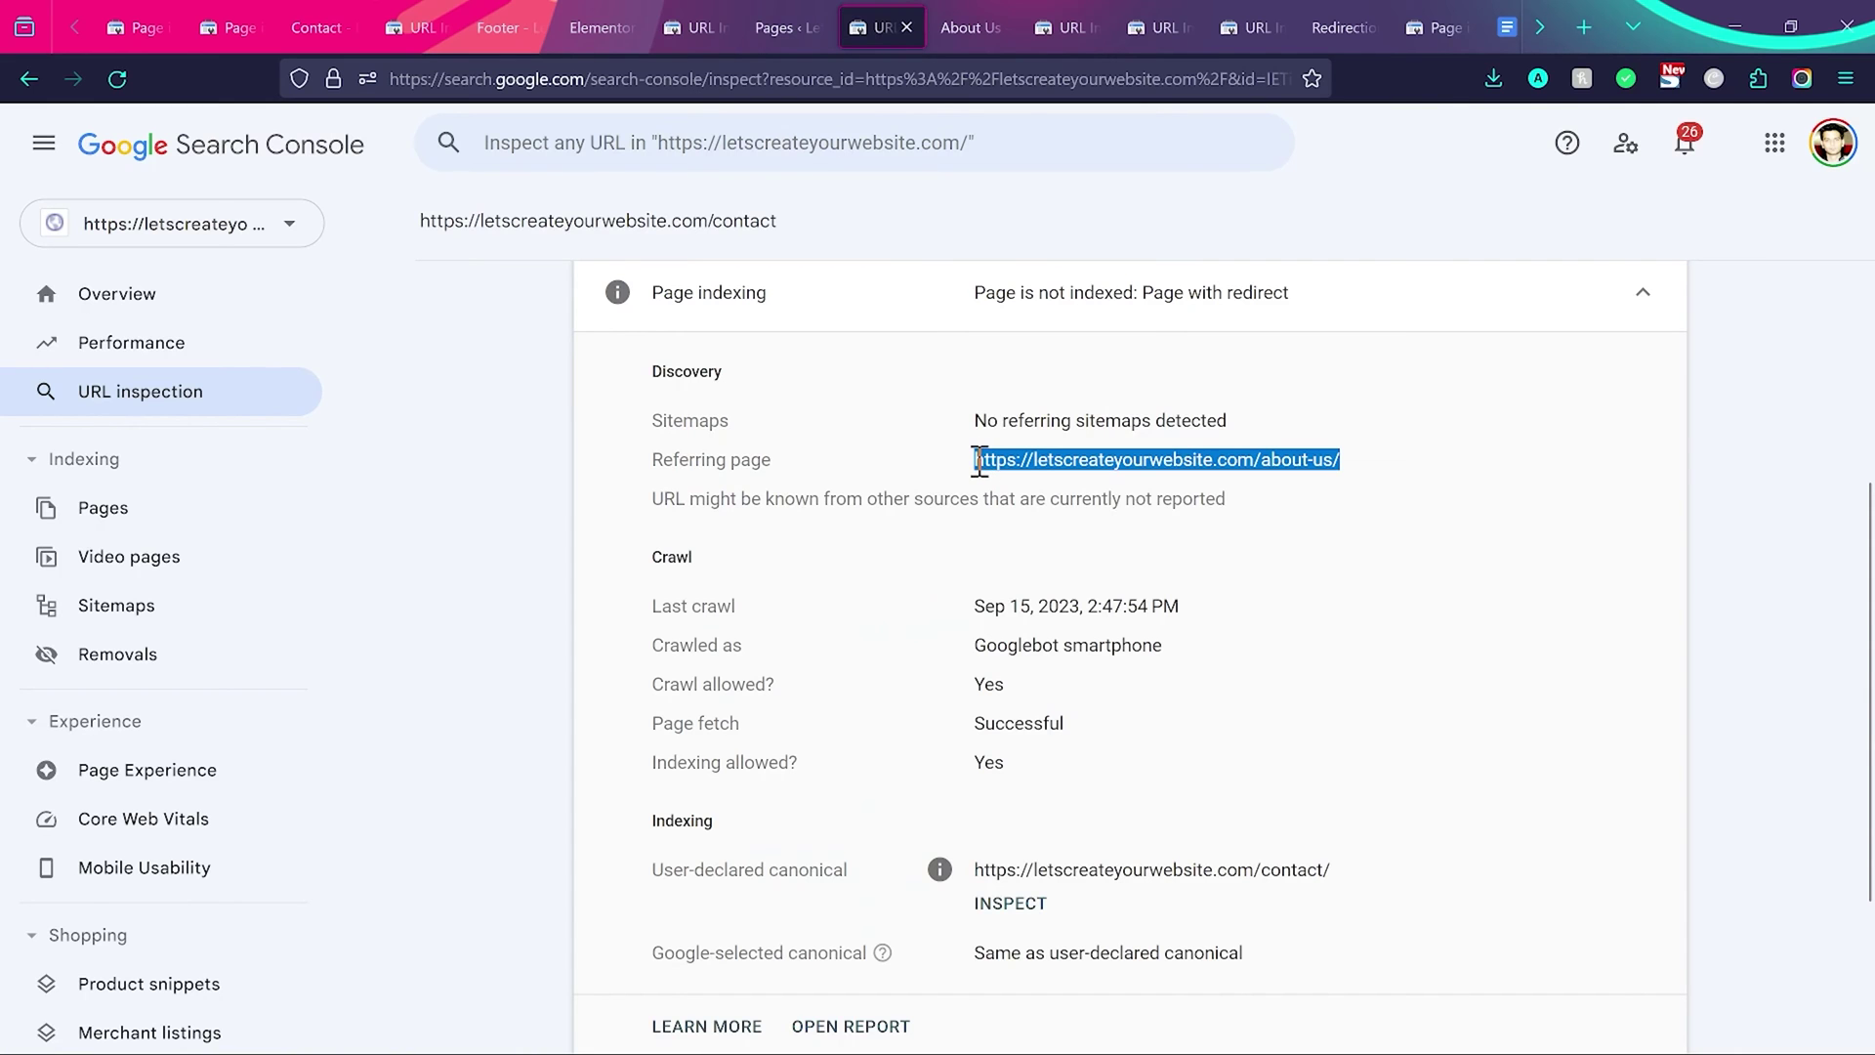
Highlight the referring page URL in the /contact inspection and check the Contact Us button's link on the About Us page.
click(978, 460)
drag(976, 460, 1354, 473)
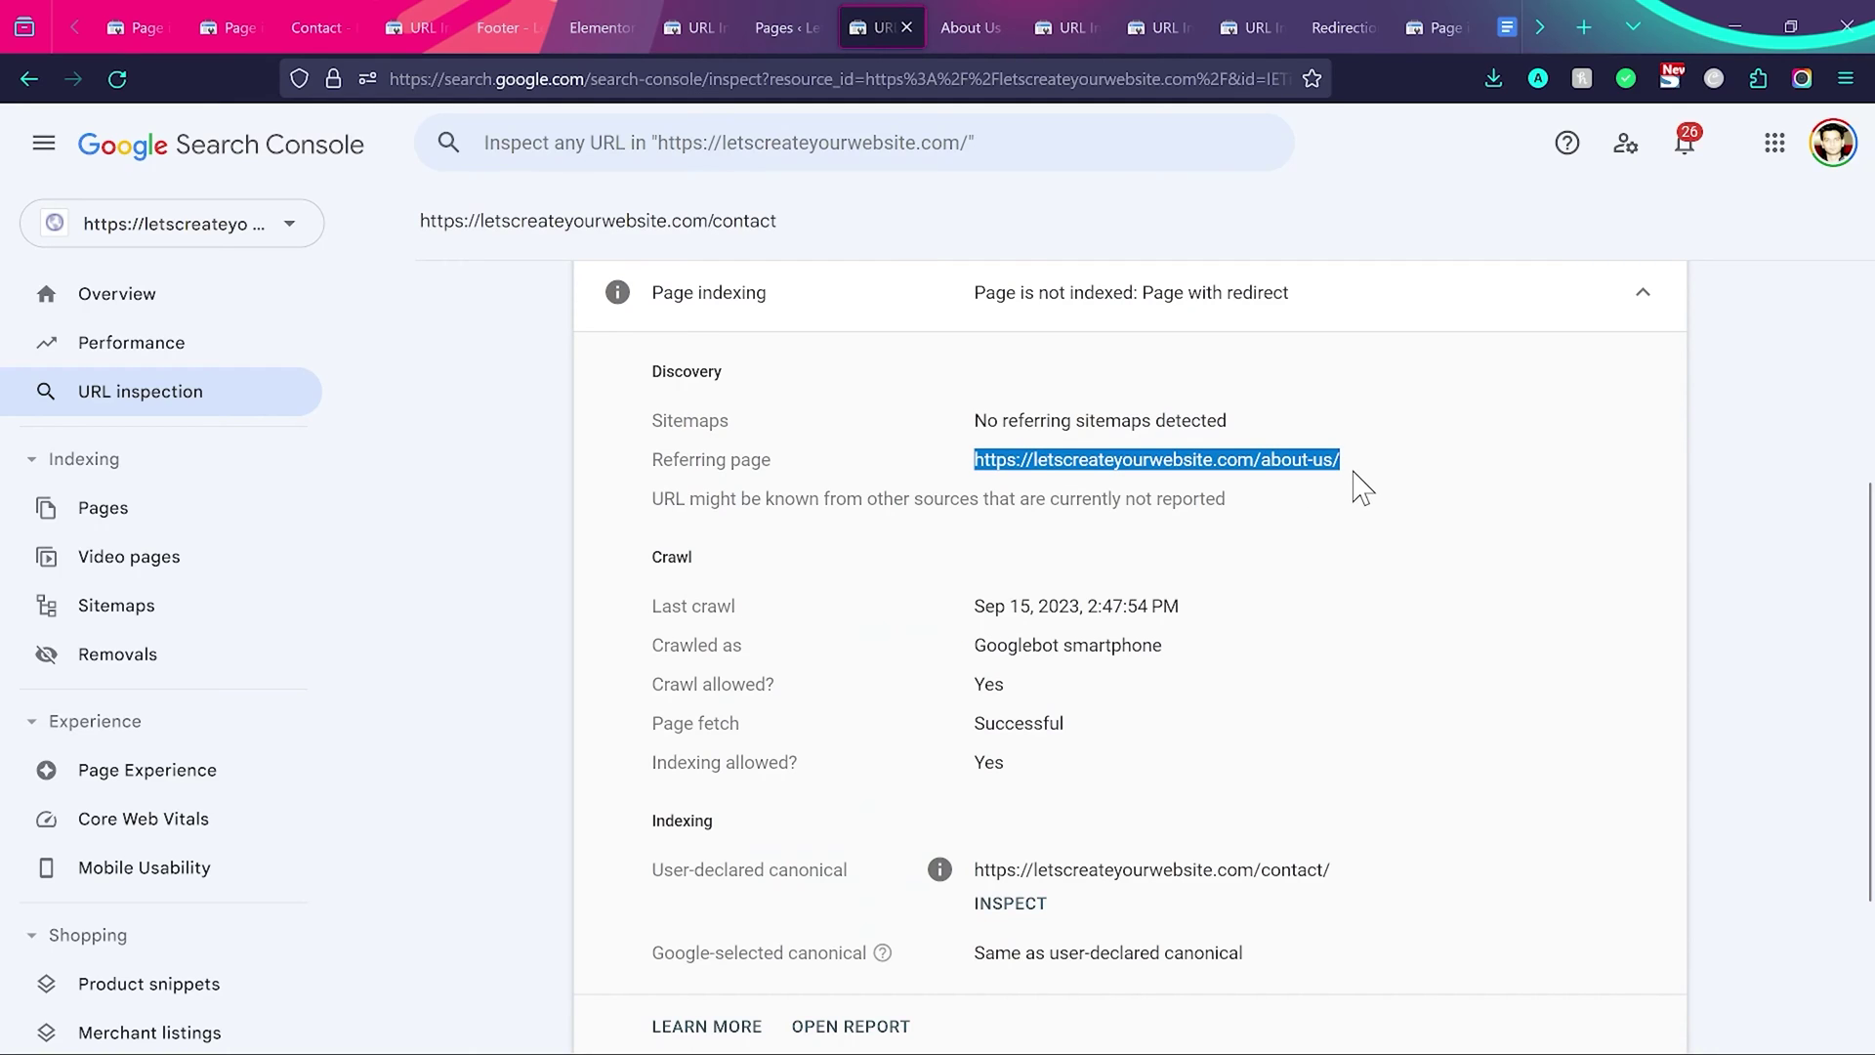
click(966, 12)
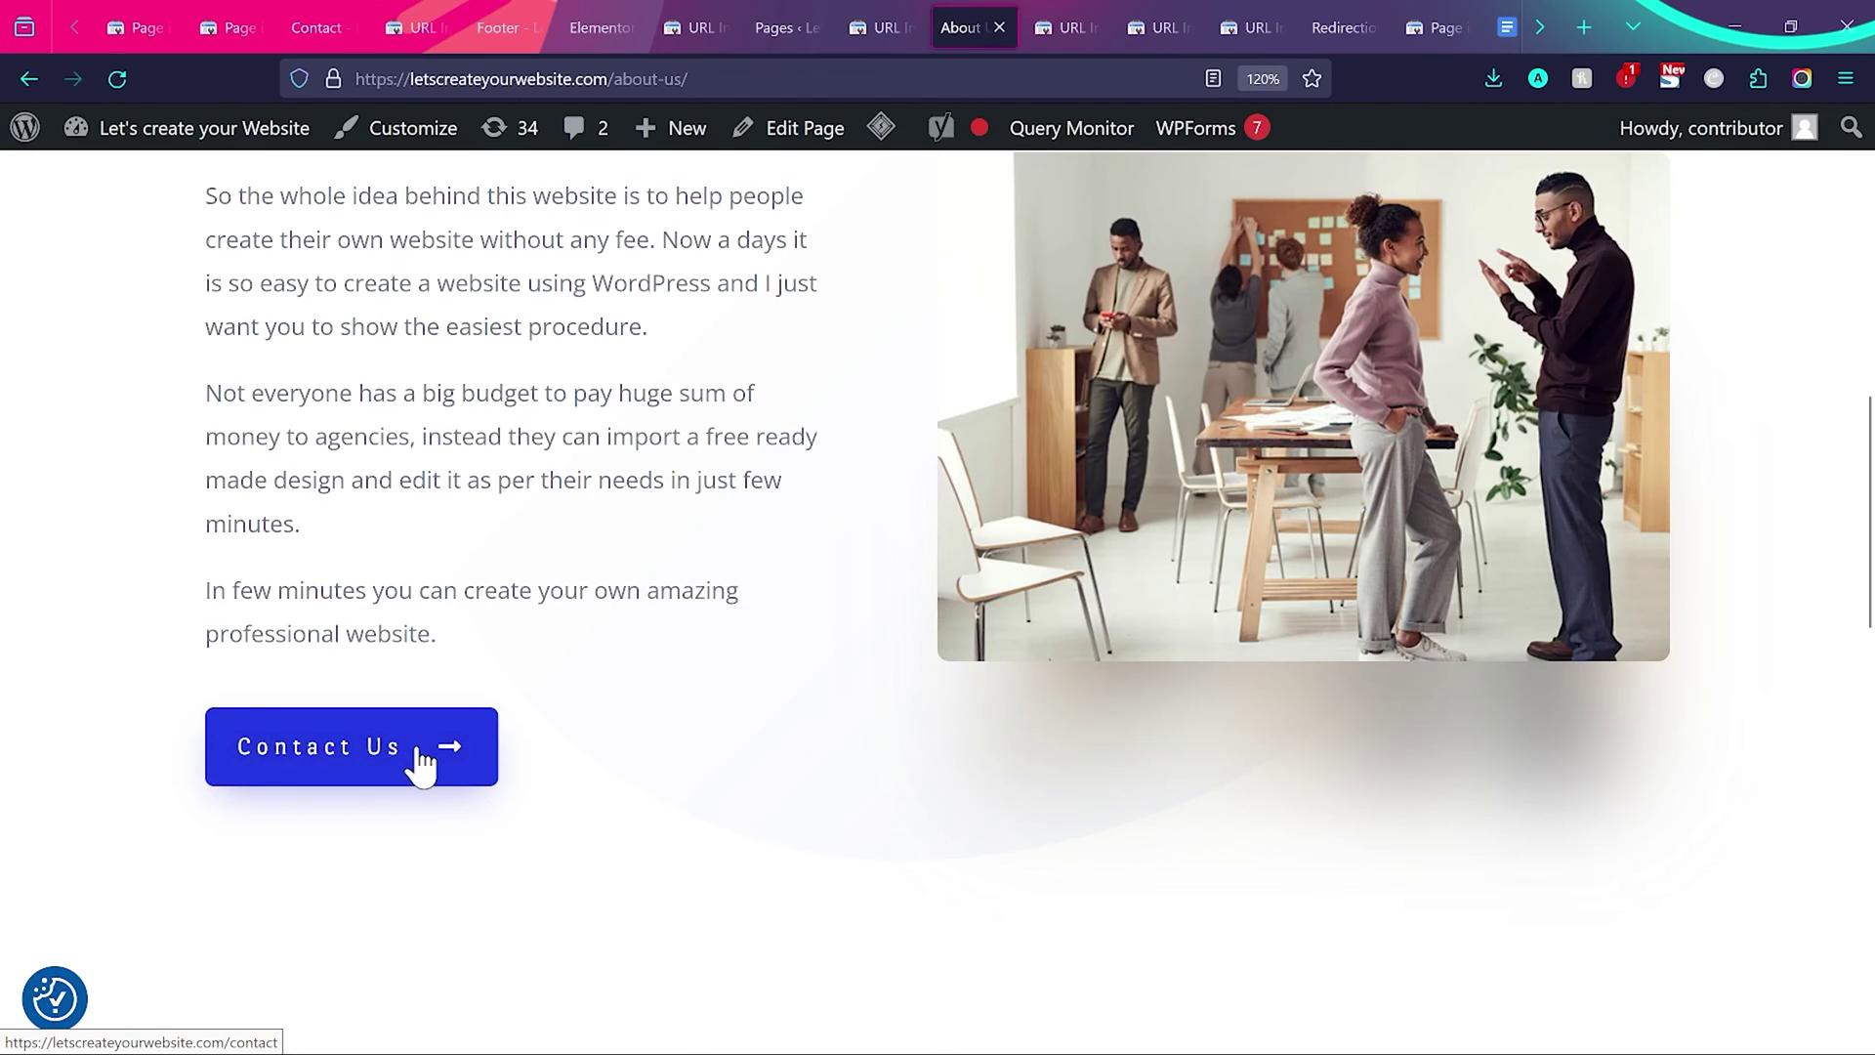
Review the Search Console inspection of /fix-wordpress-needs-to-access-your-web-server-solved/, highlighting the inspected URL and its two referring pages.
key(ctrl+Tab)
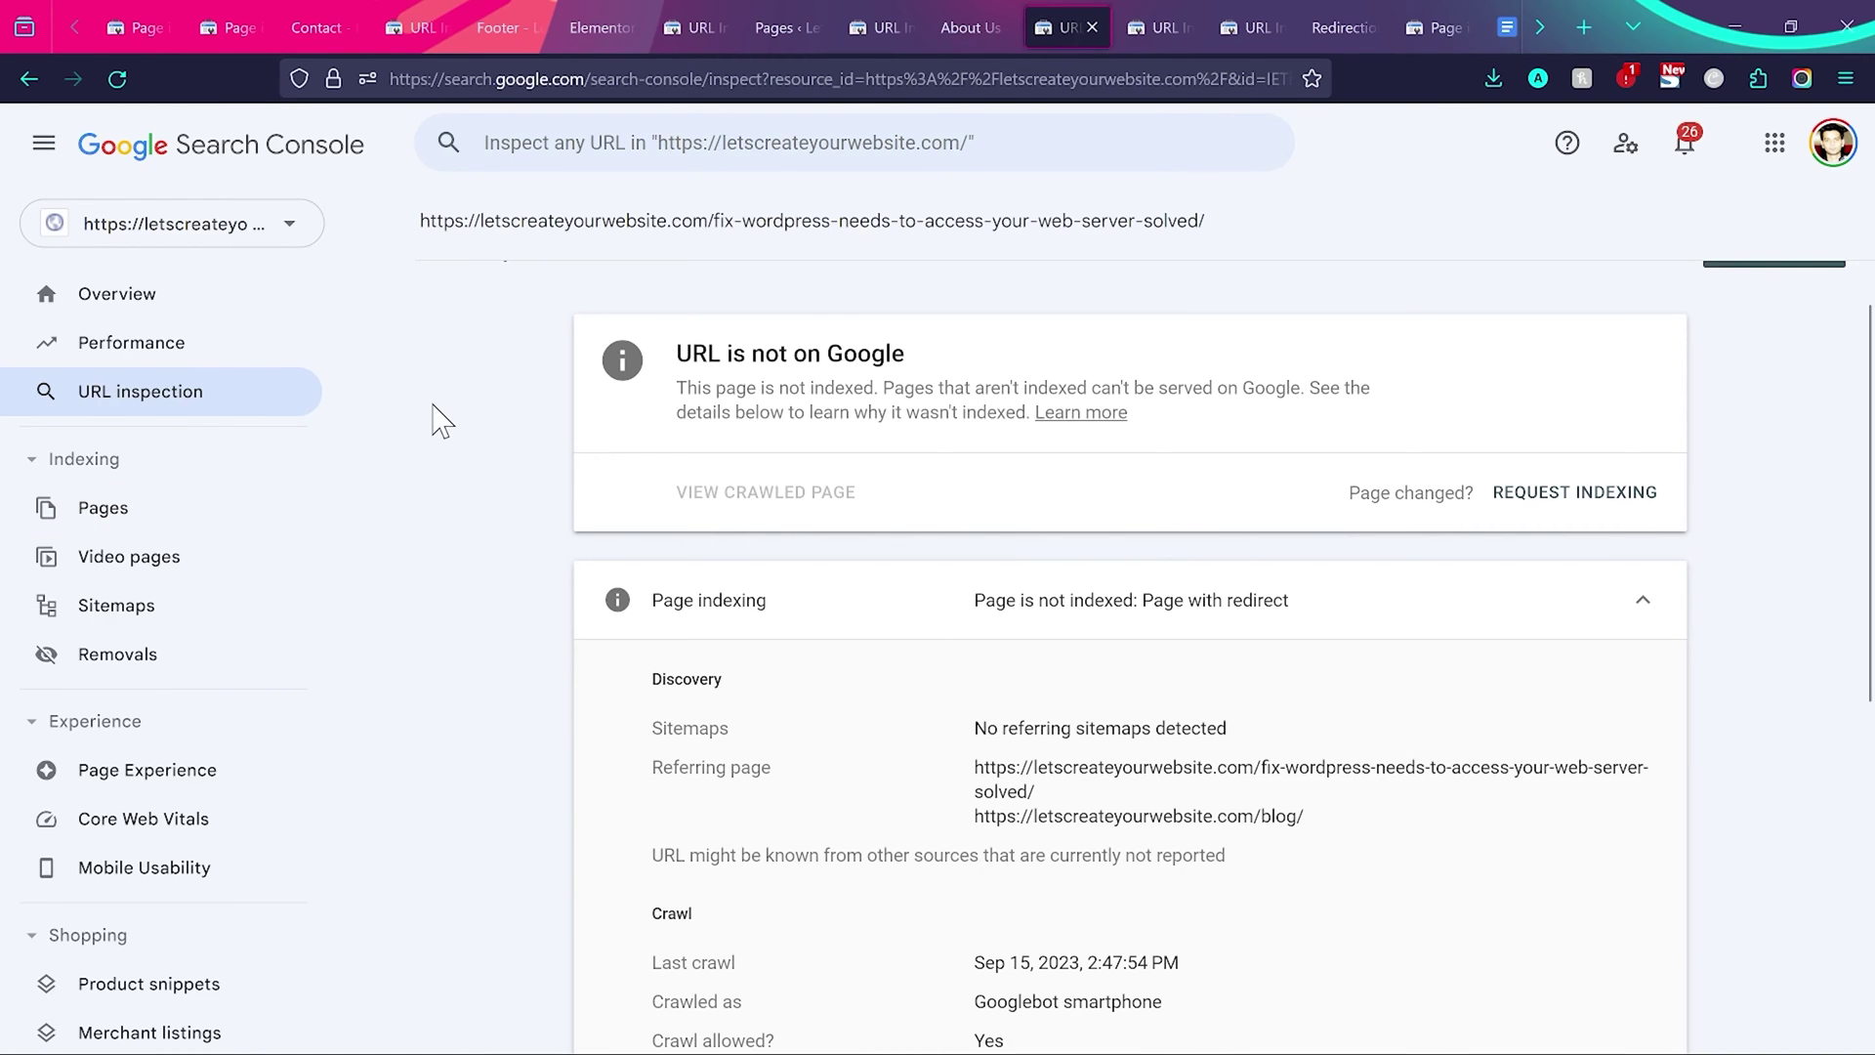
scroll(441, 420, down, 4)
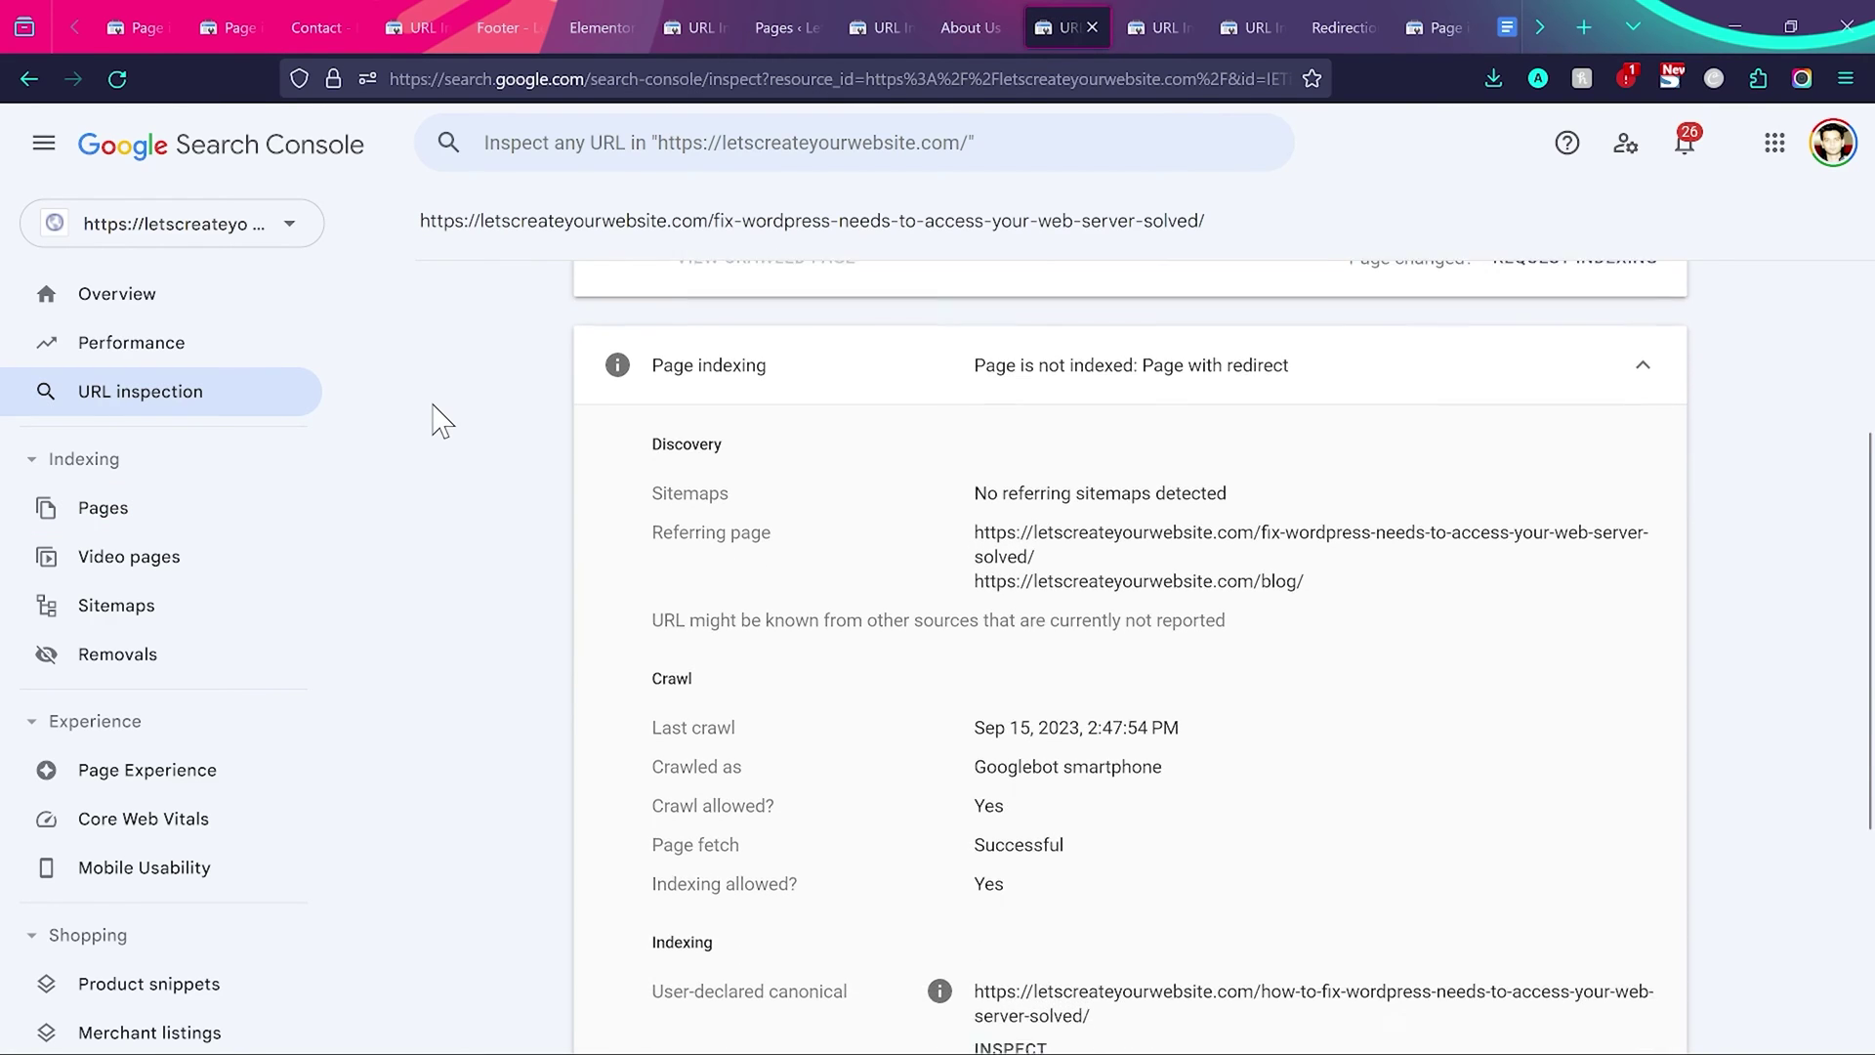
scroll(441, 420, down, 1)
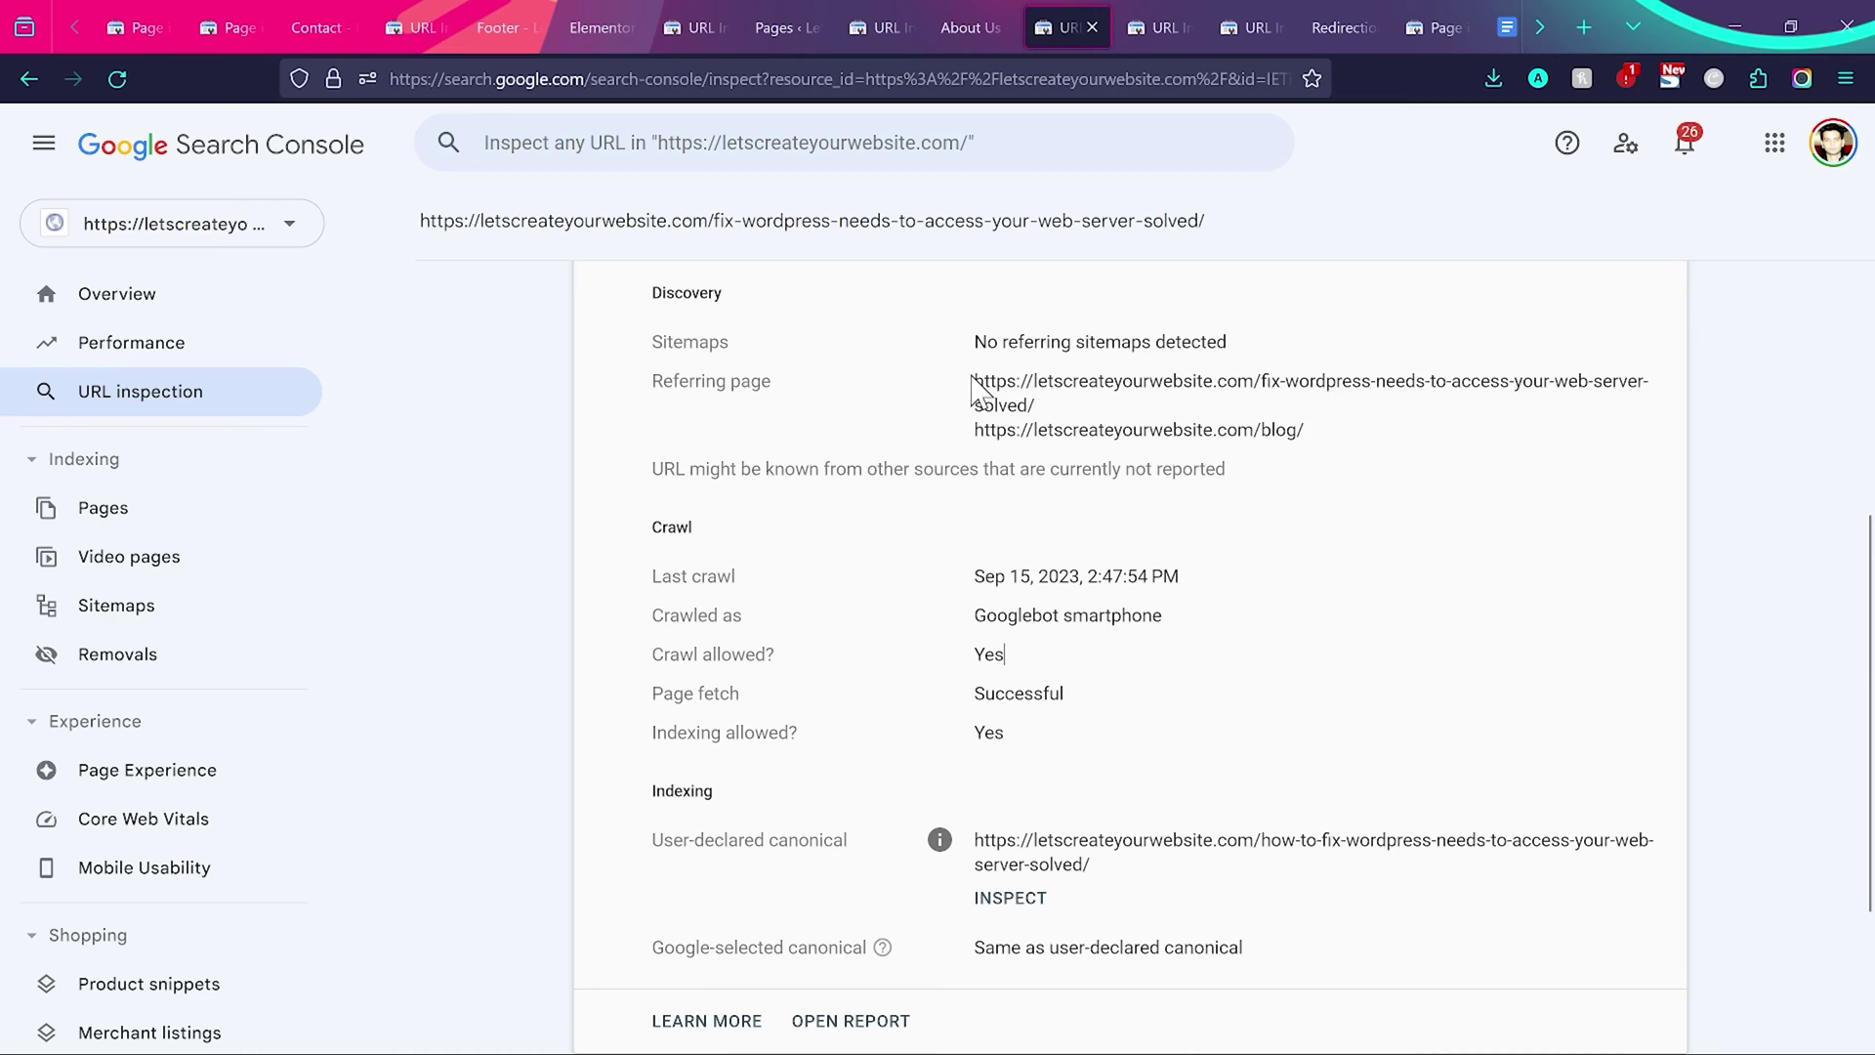
drag(973, 383, 1057, 407)
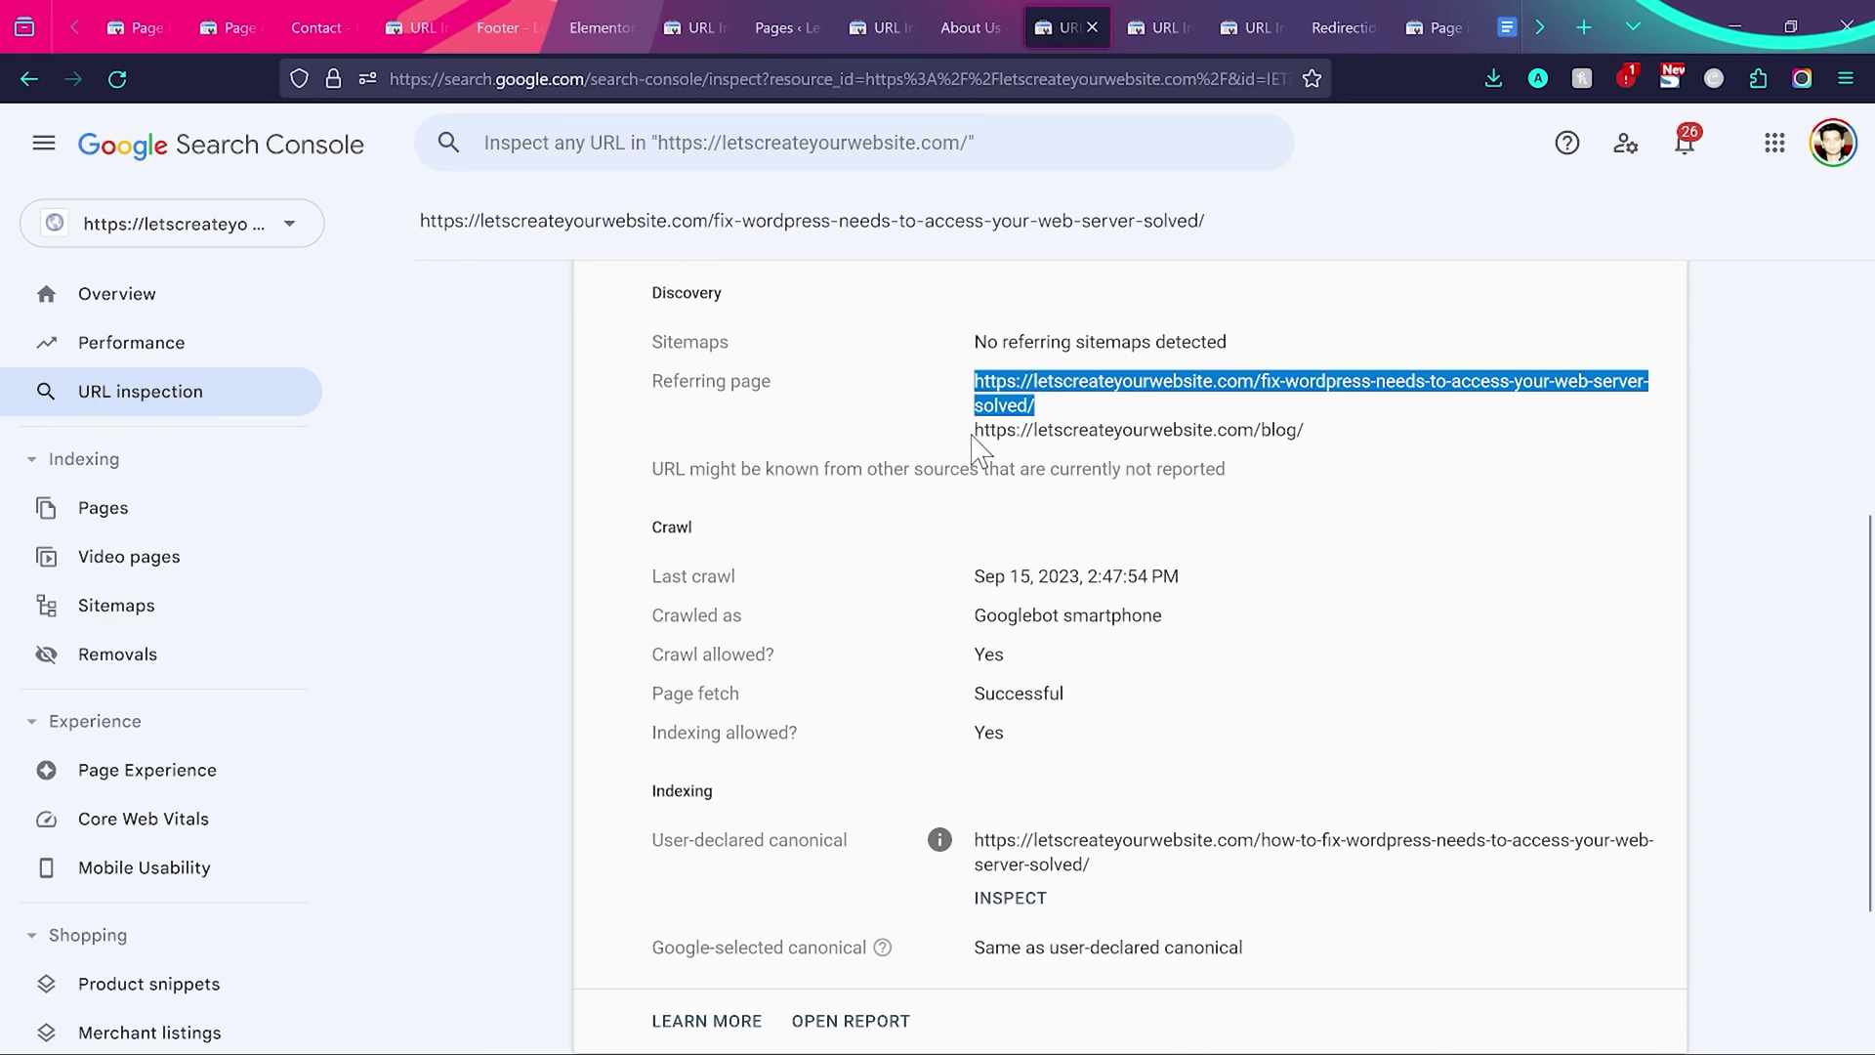
click(891, 383)
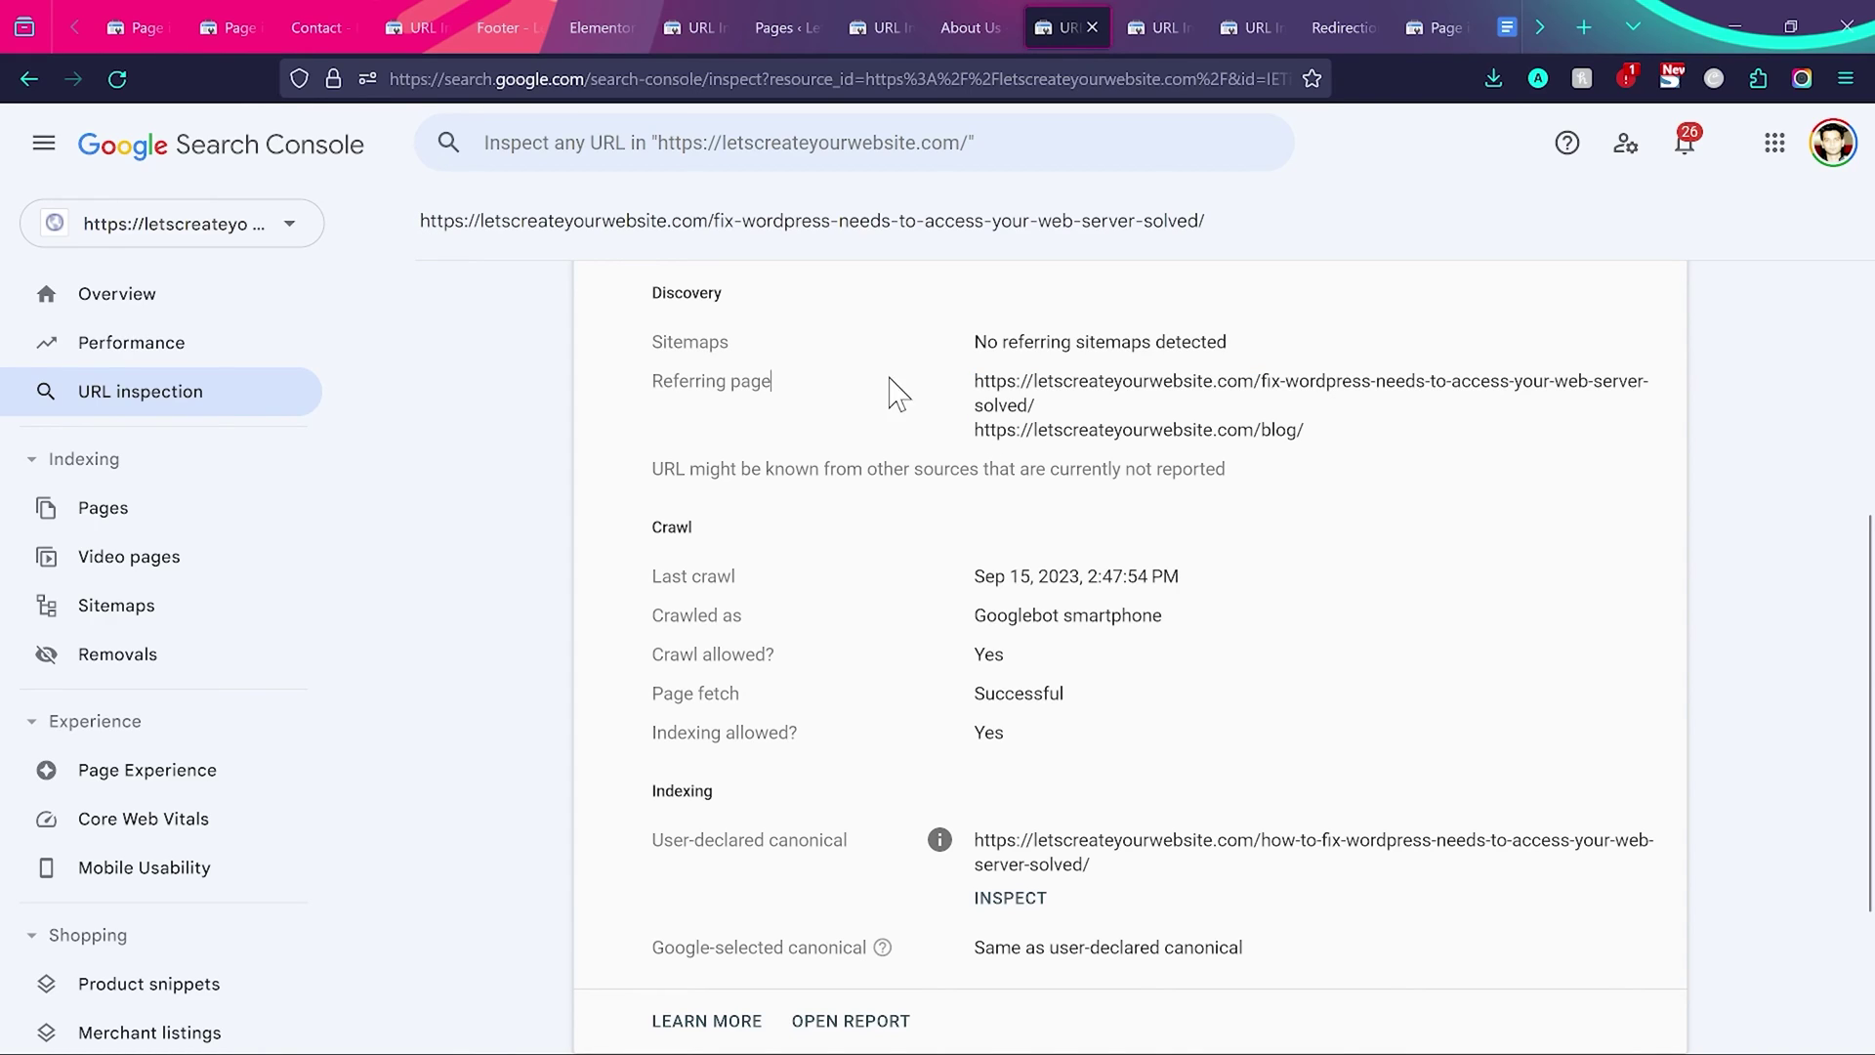
drag(1219, 227, 434, 220)
drag(976, 383, 1345, 454)
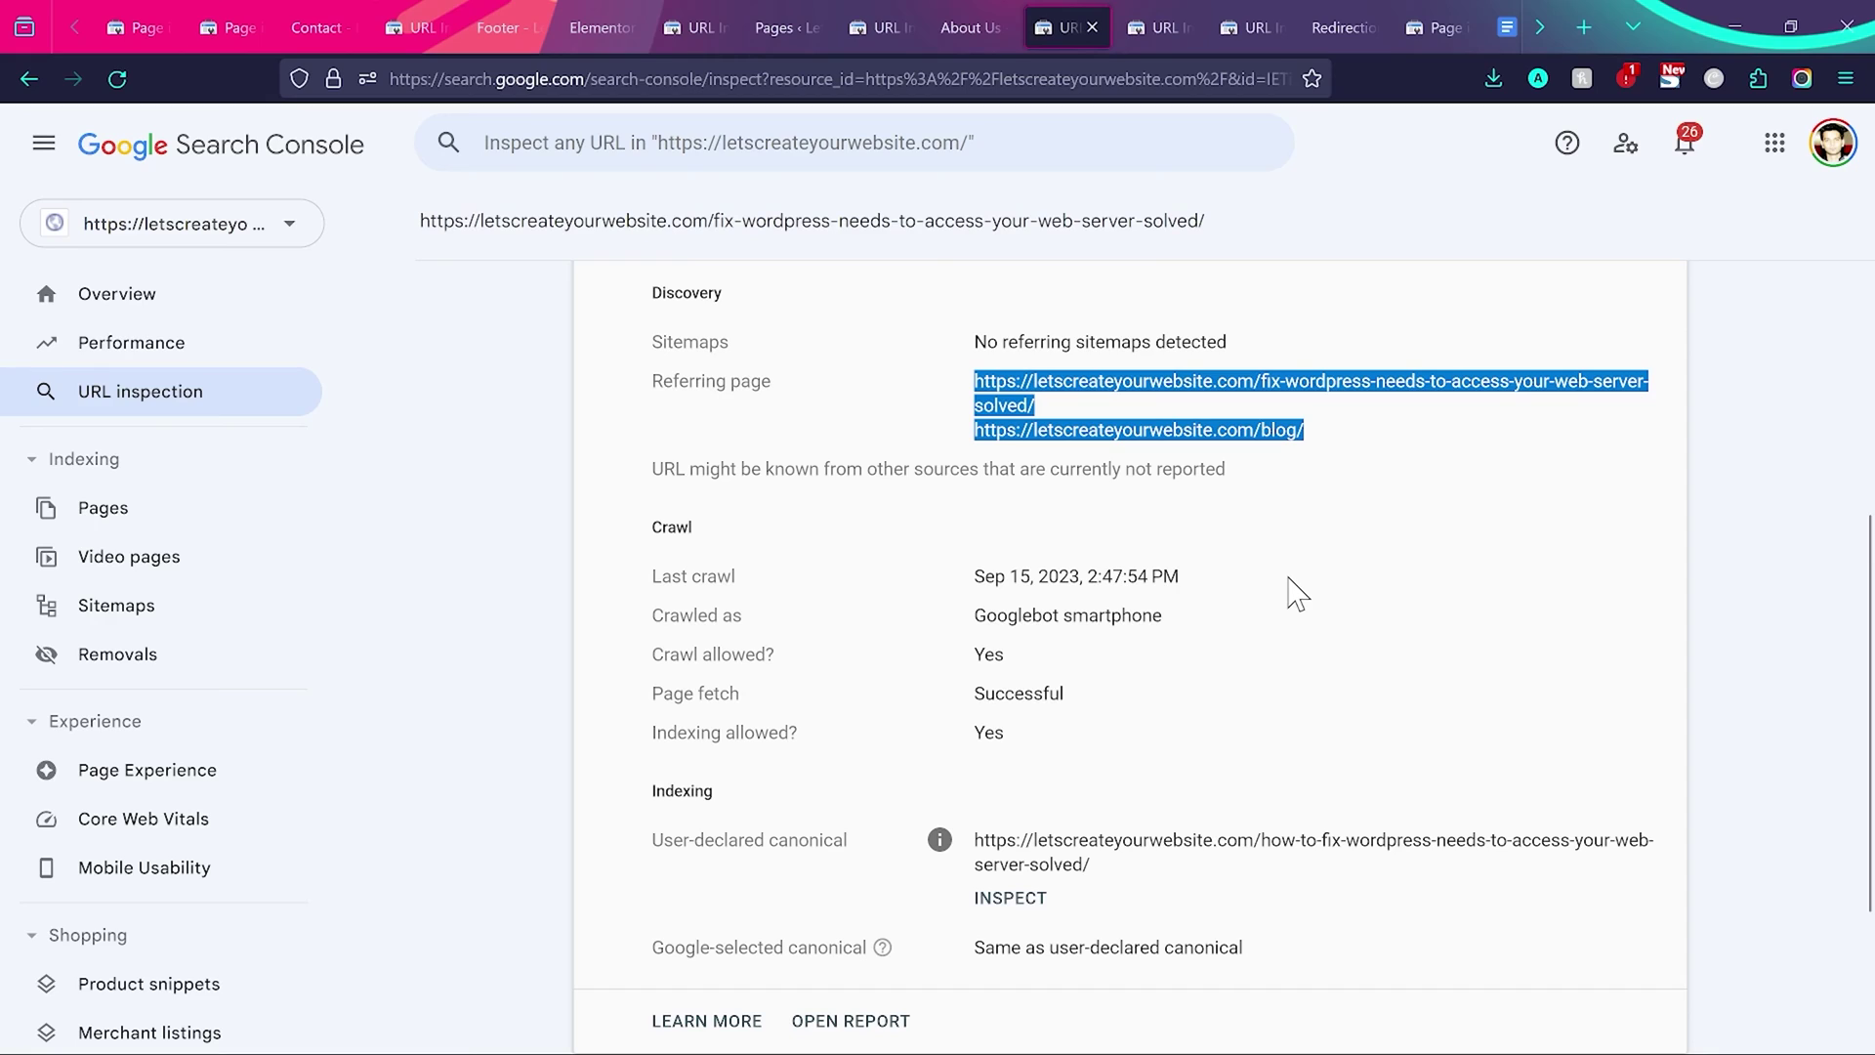
Compare the user-declared canonical with the inspected URL and highlight the "how-to-fix-" part of the canonical.
drag(977, 838, 1109, 874)
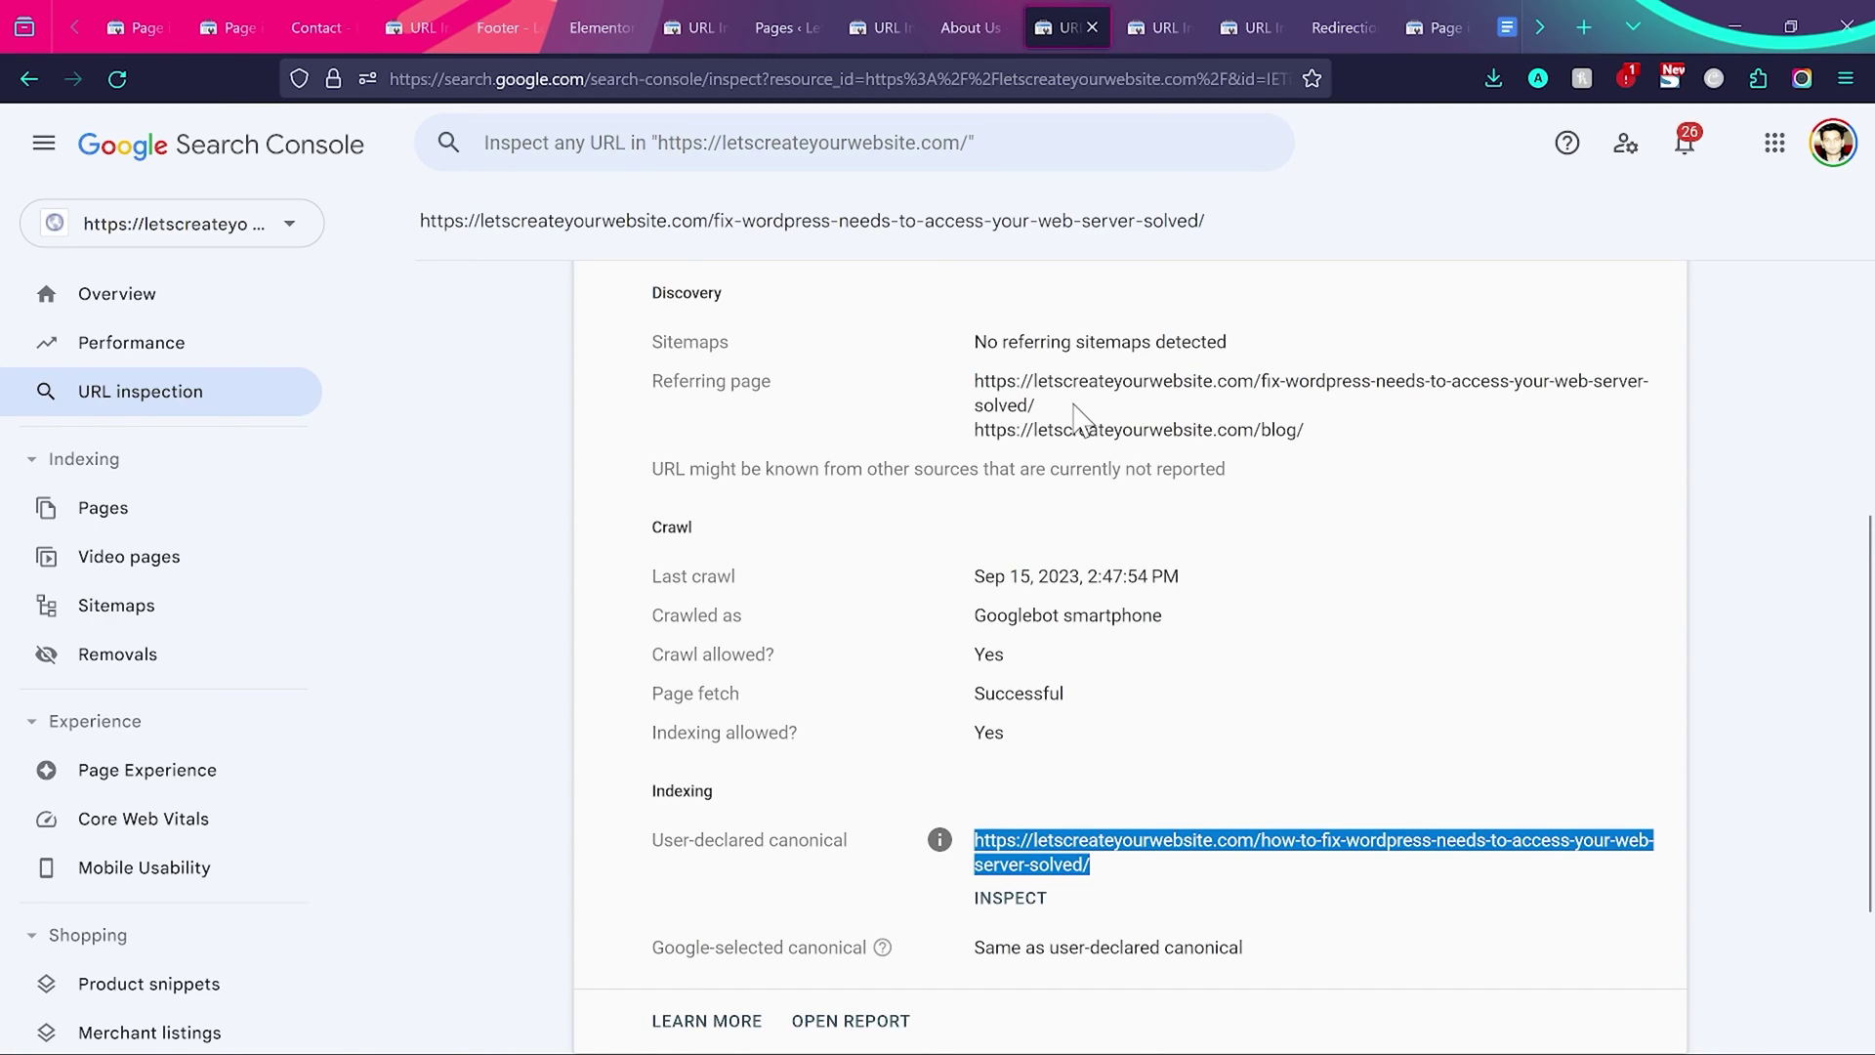
click(1226, 234)
drag(1226, 234, 732, 189)
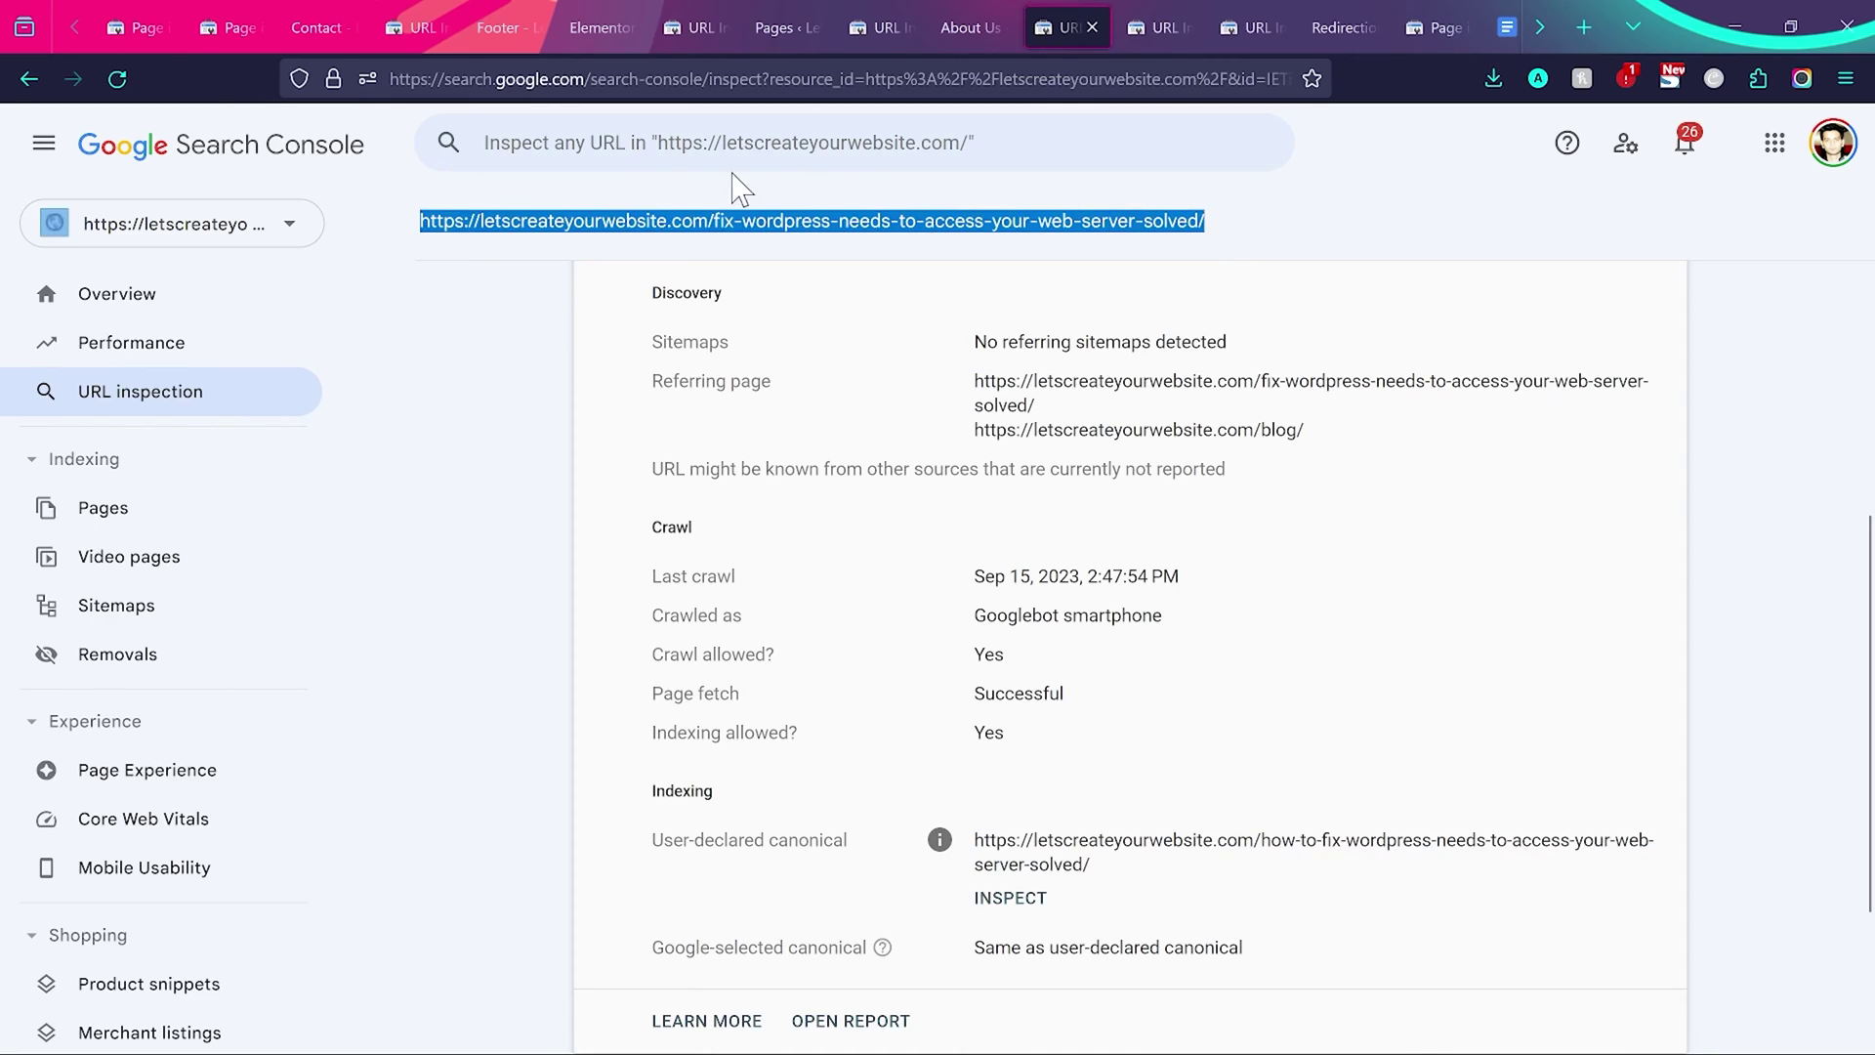
drag(1113, 866, 1055, 840)
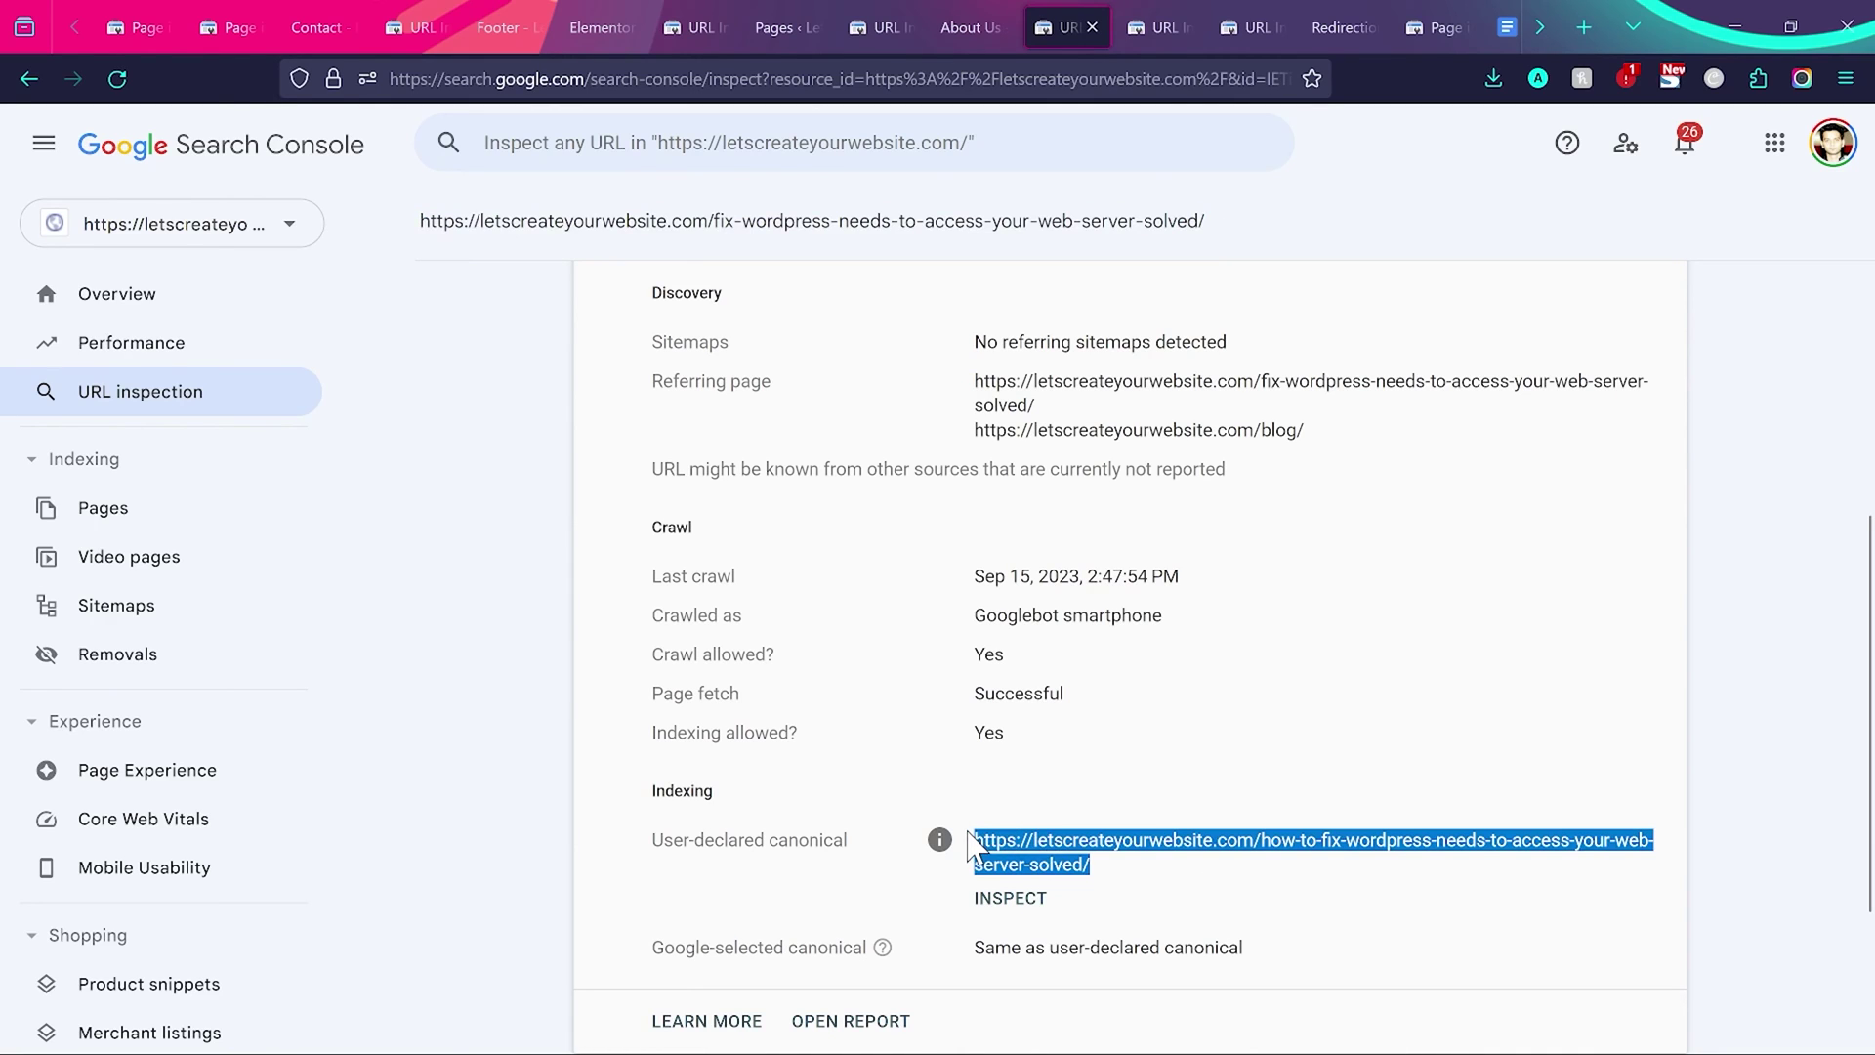
click(462, 630)
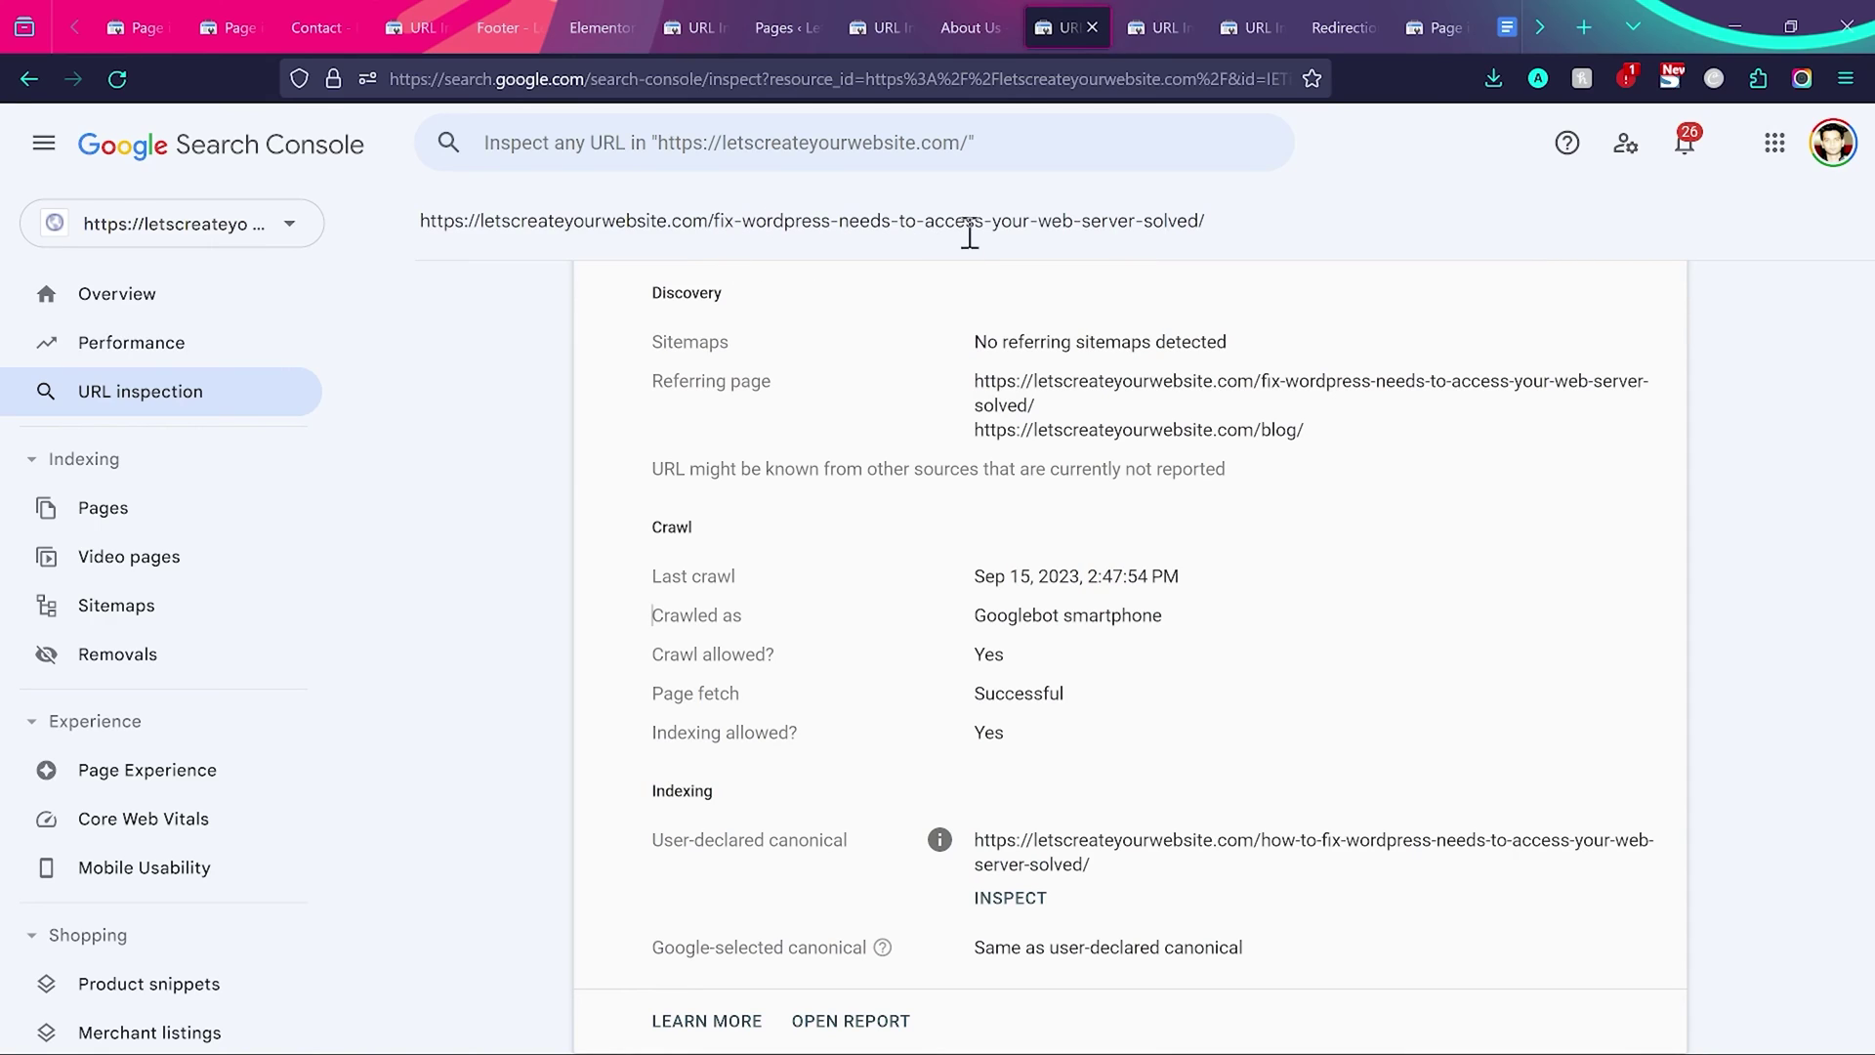
scroll(1153, 718, down, 1)
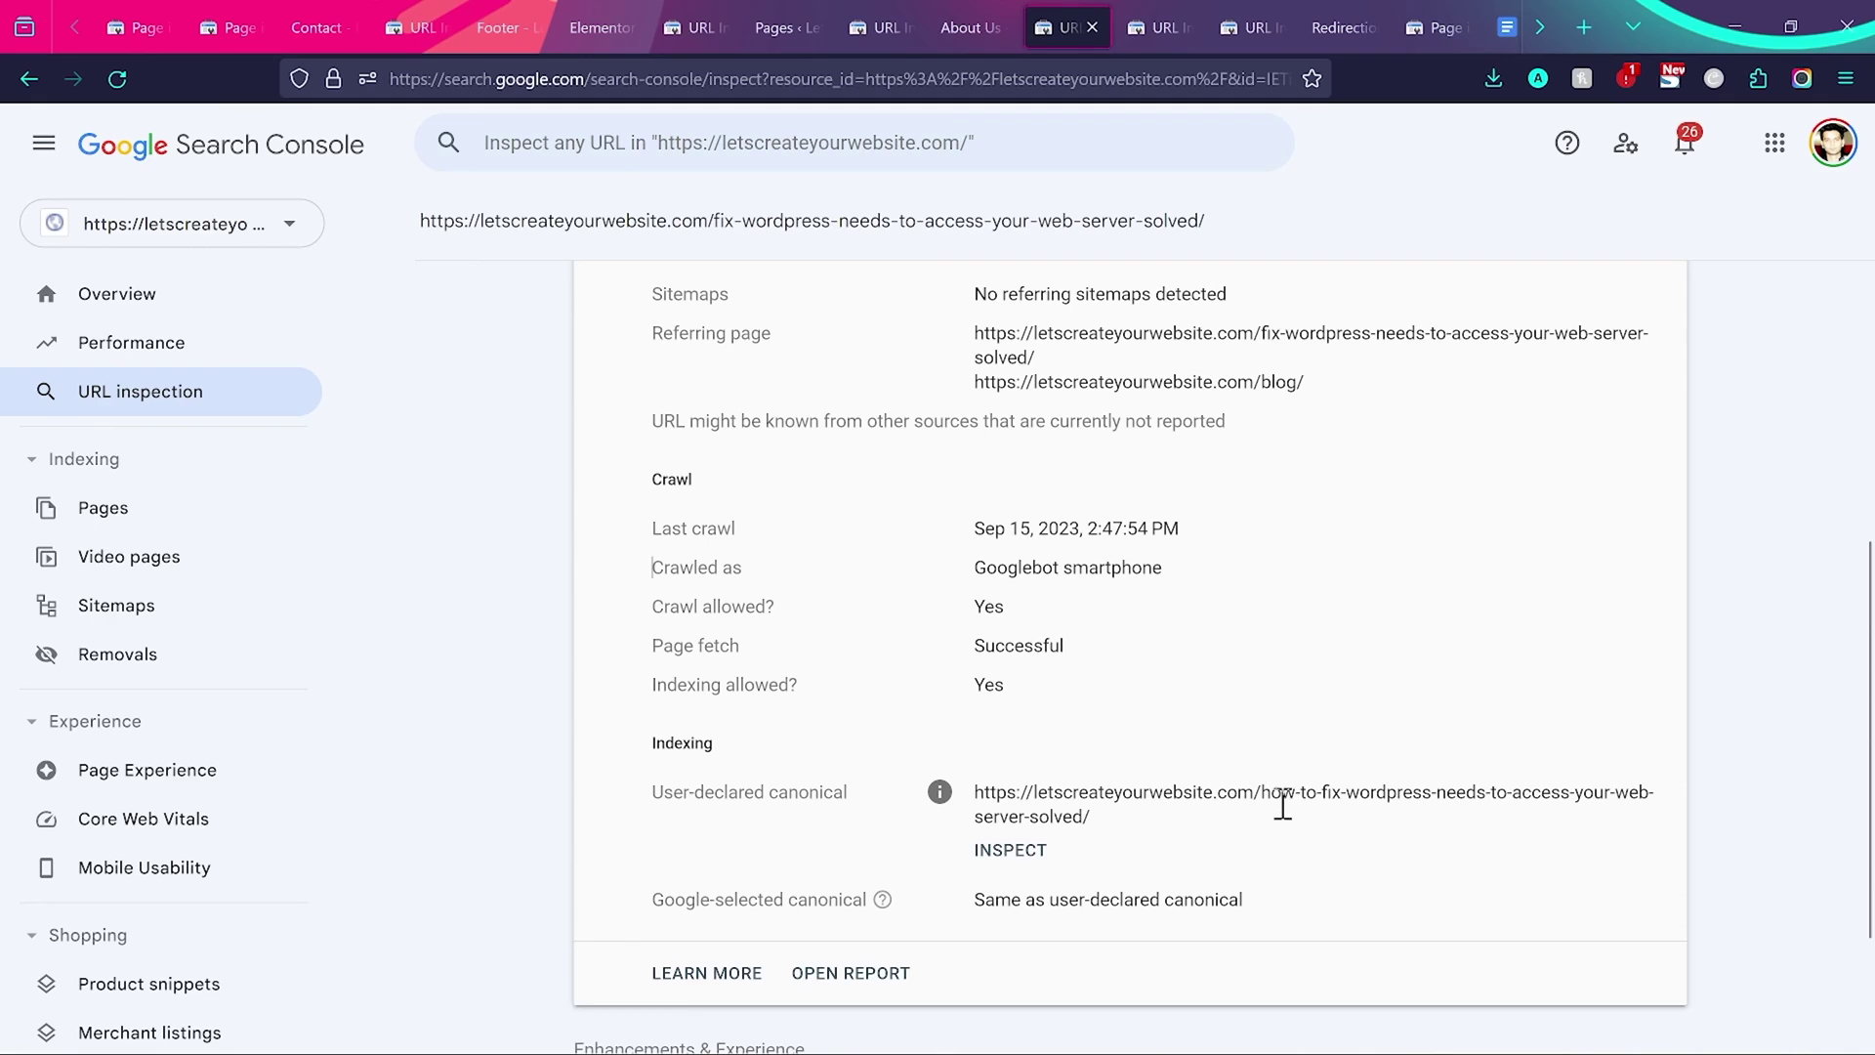
drag(1263, 793, 1347, 805)
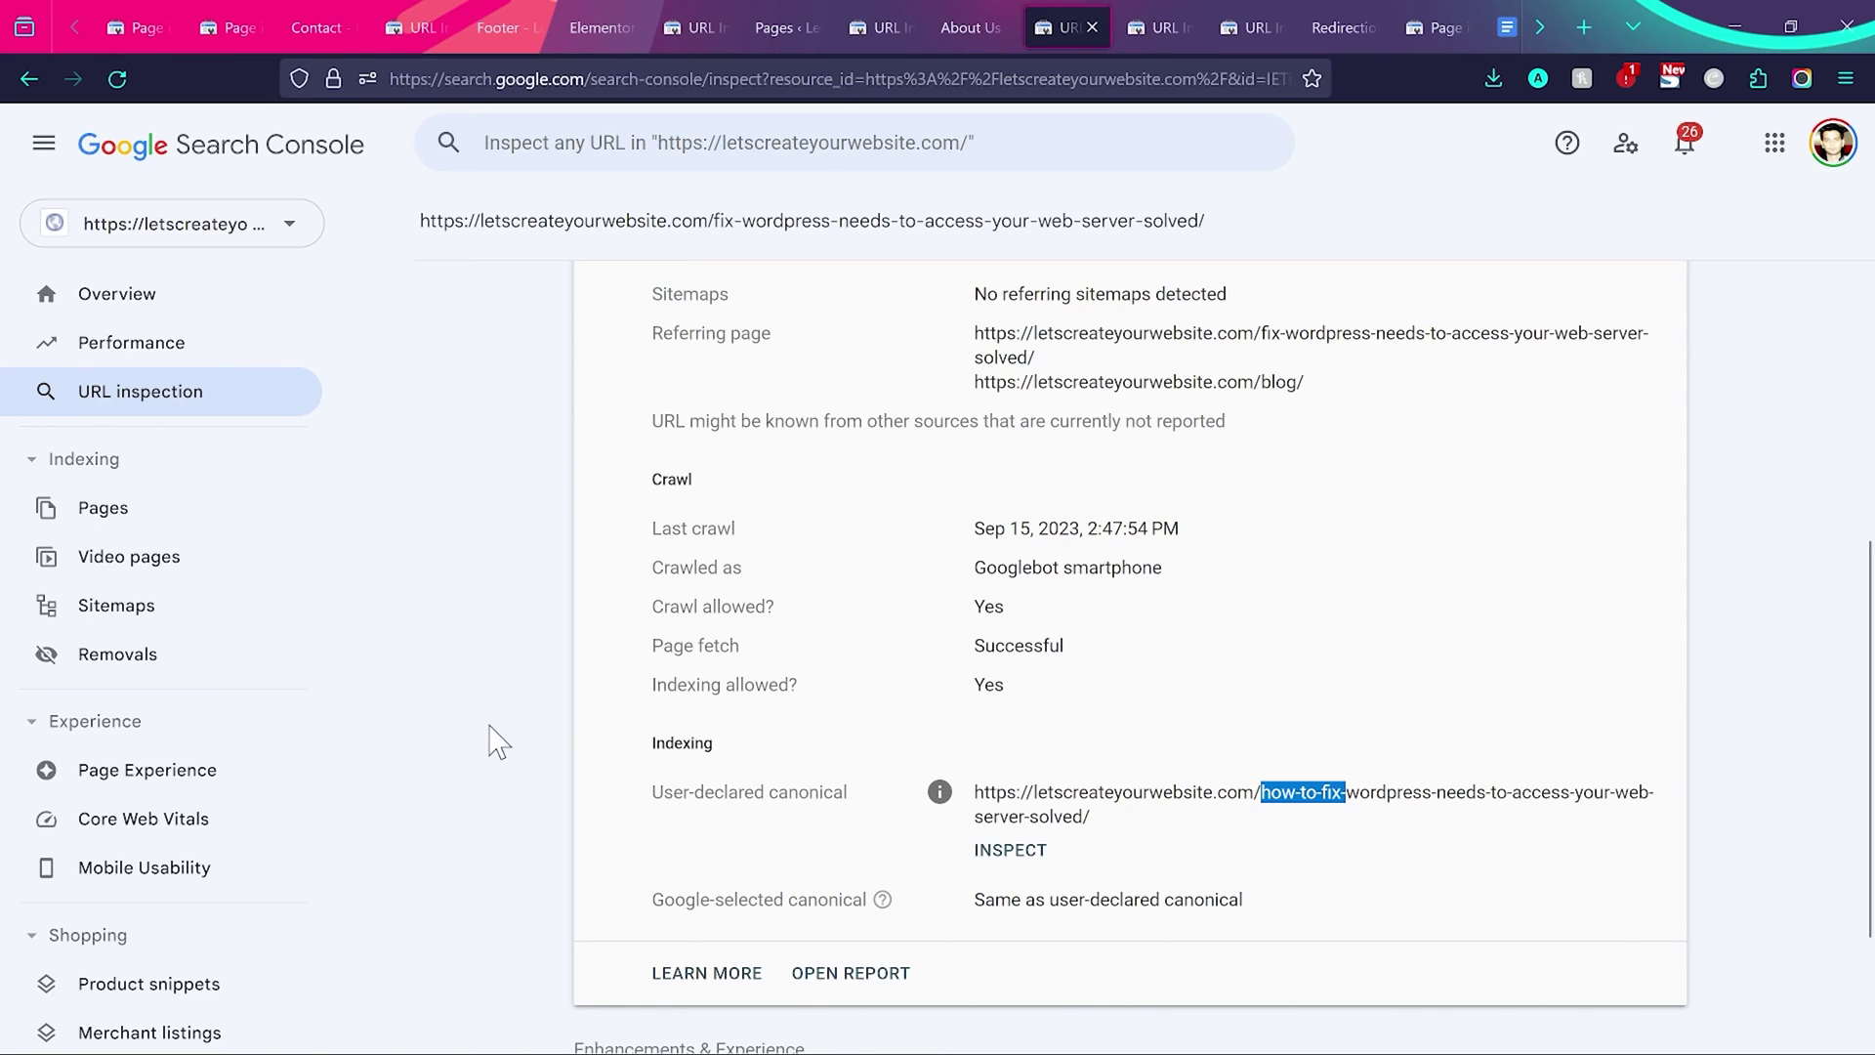
Check the /about/ entry in the Page with redirect examples, and open the About page from the website's home page.
key(ctrl+2)
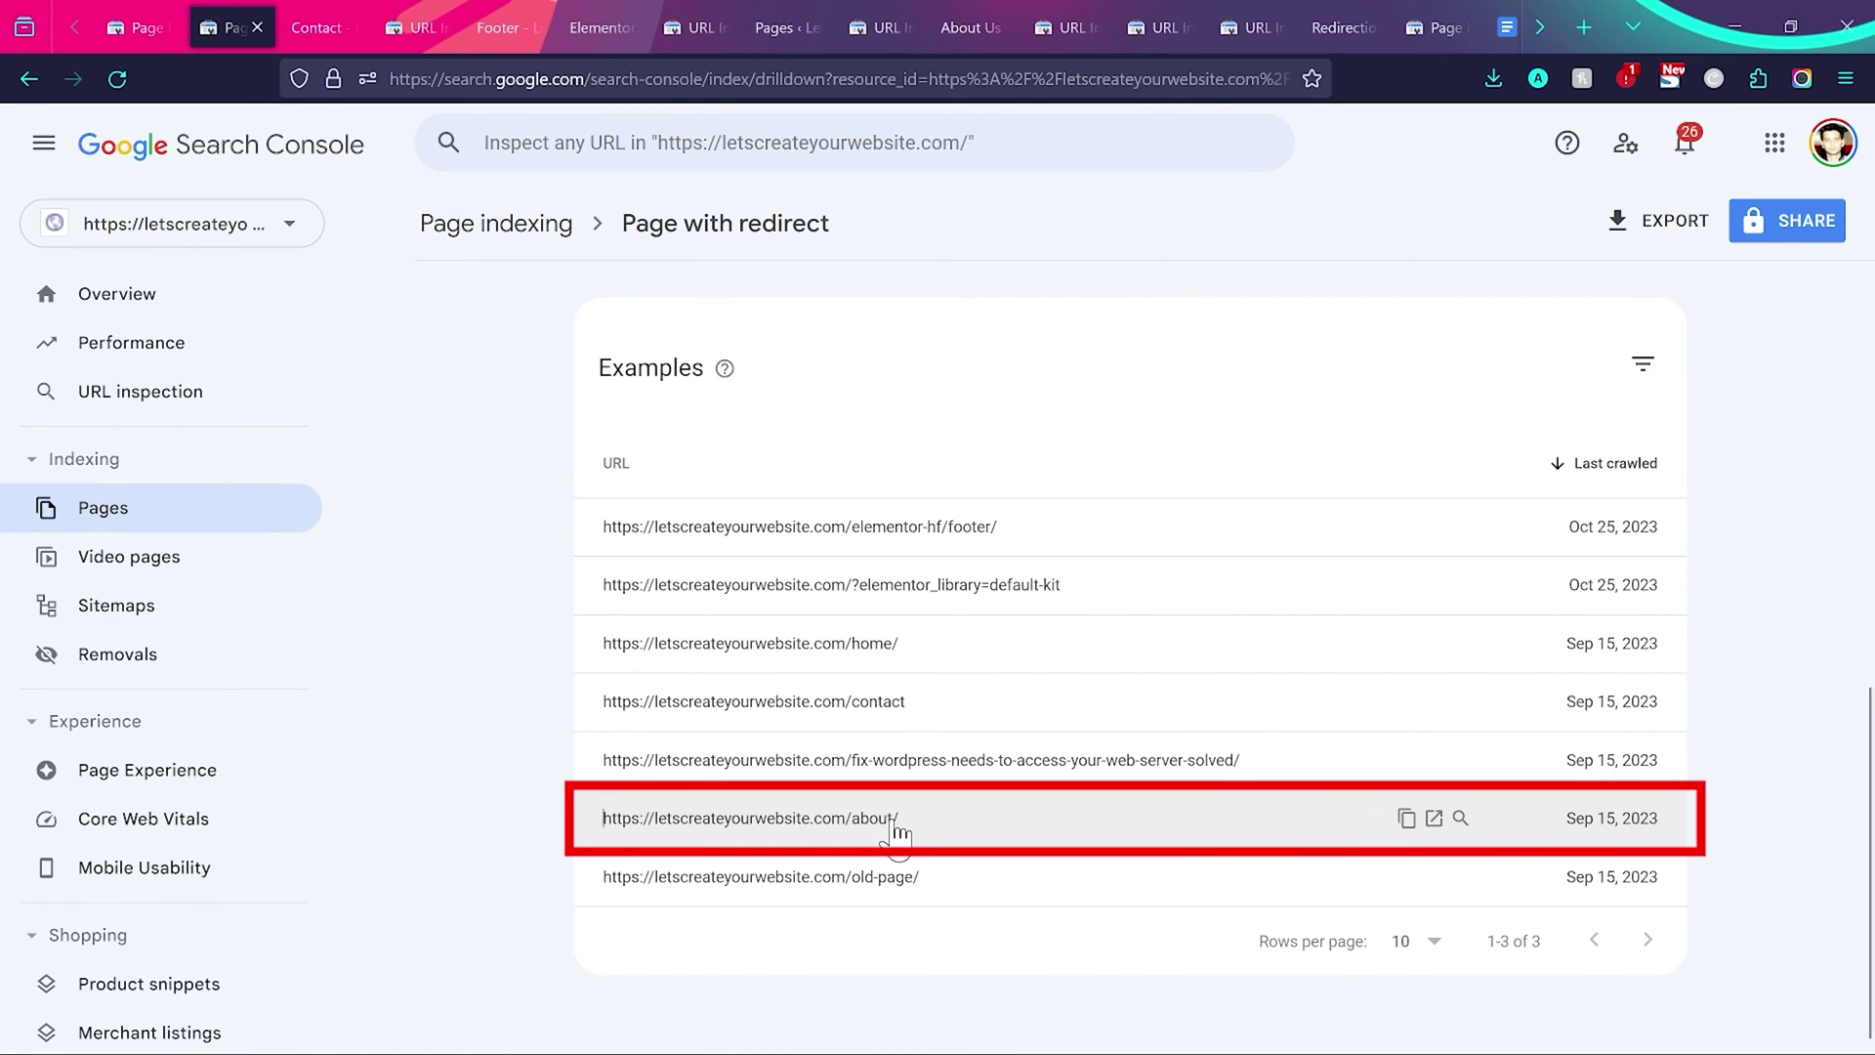
click(1464, 20)
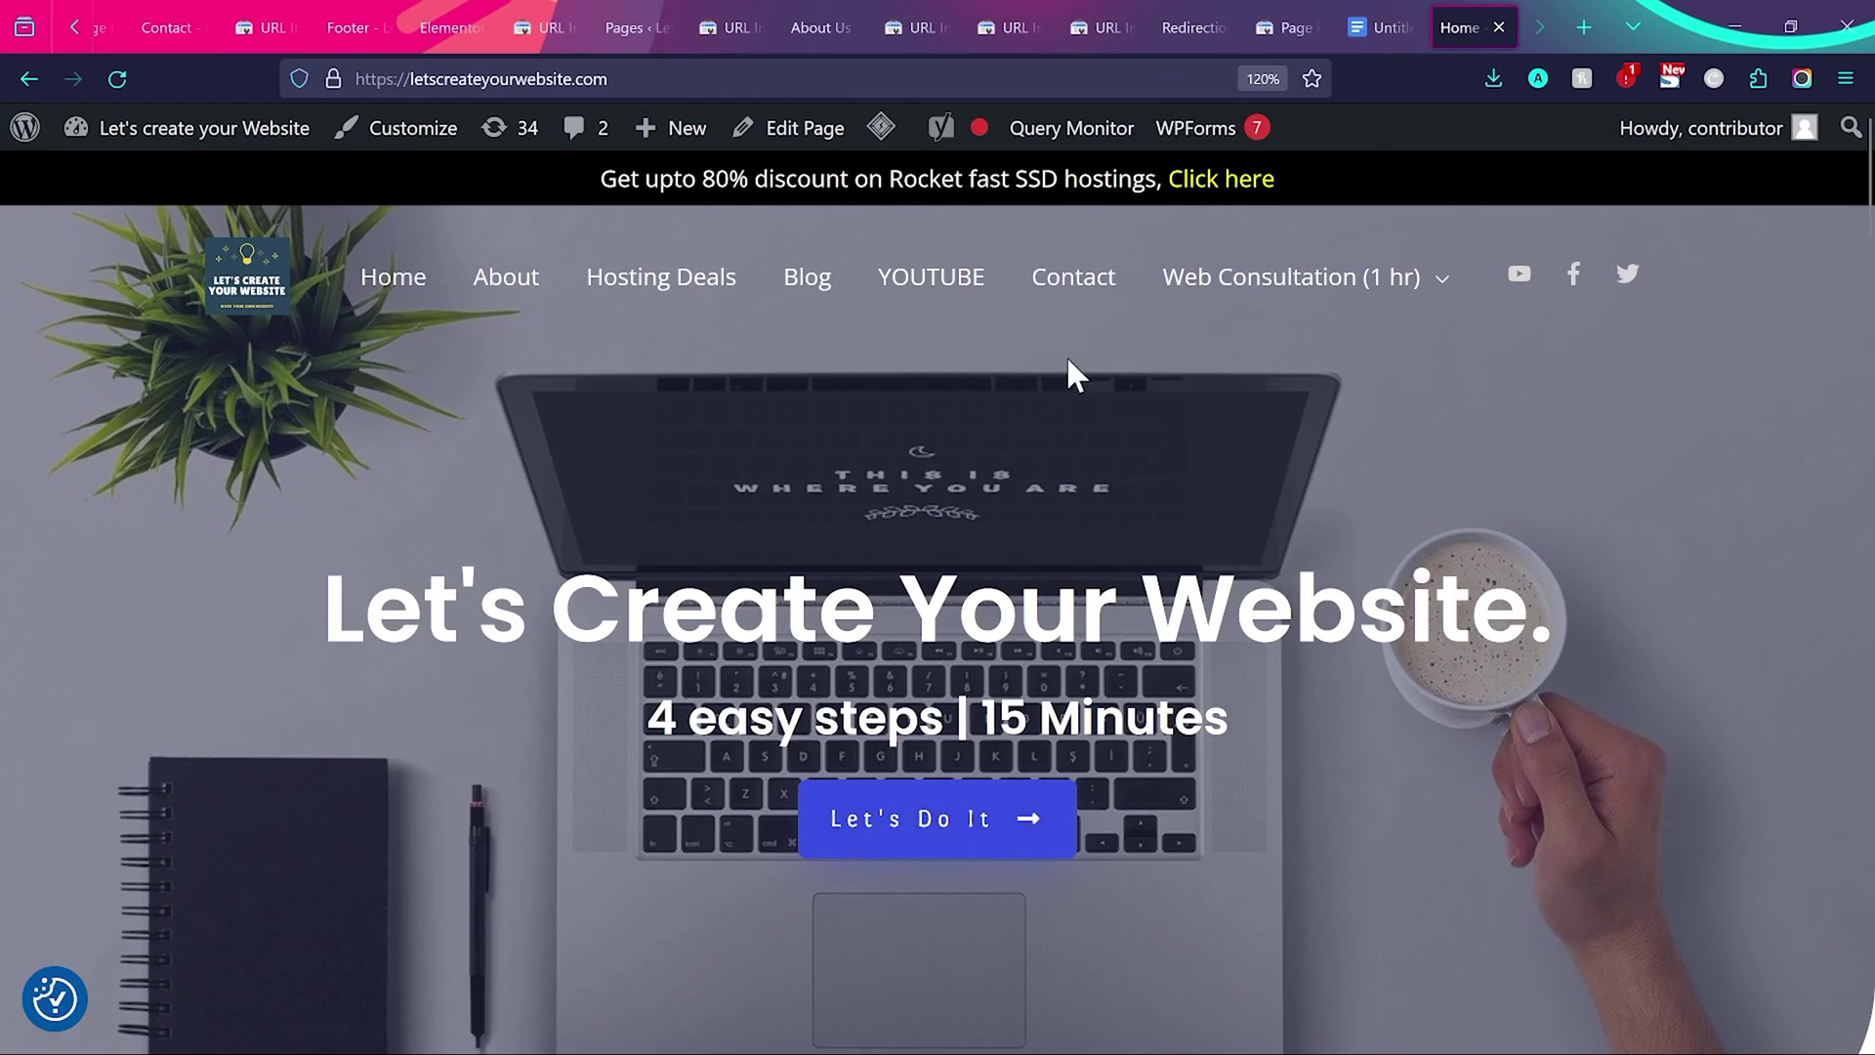
click(506, 286)
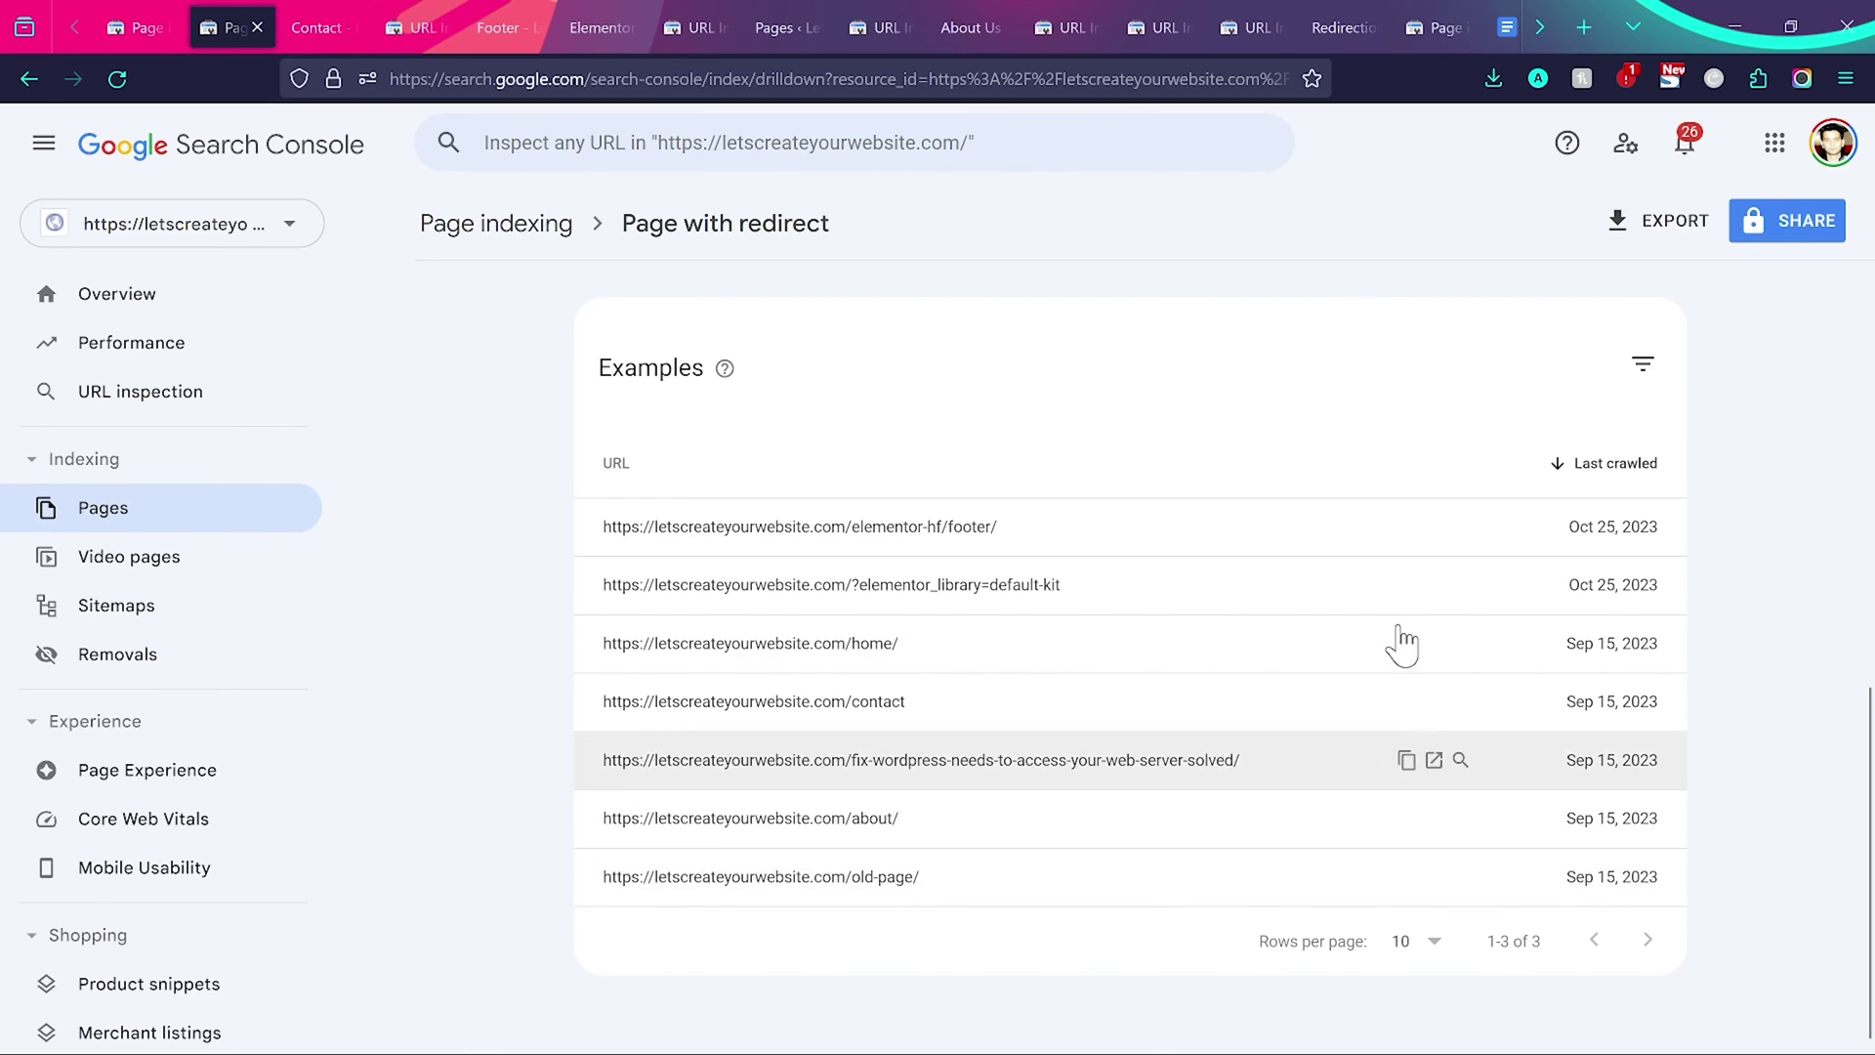
Review the inspection of /old-page/ in Search Console, highlighting the inspected URL, the referring page and the user-declared canonical.
click(1256, 20)
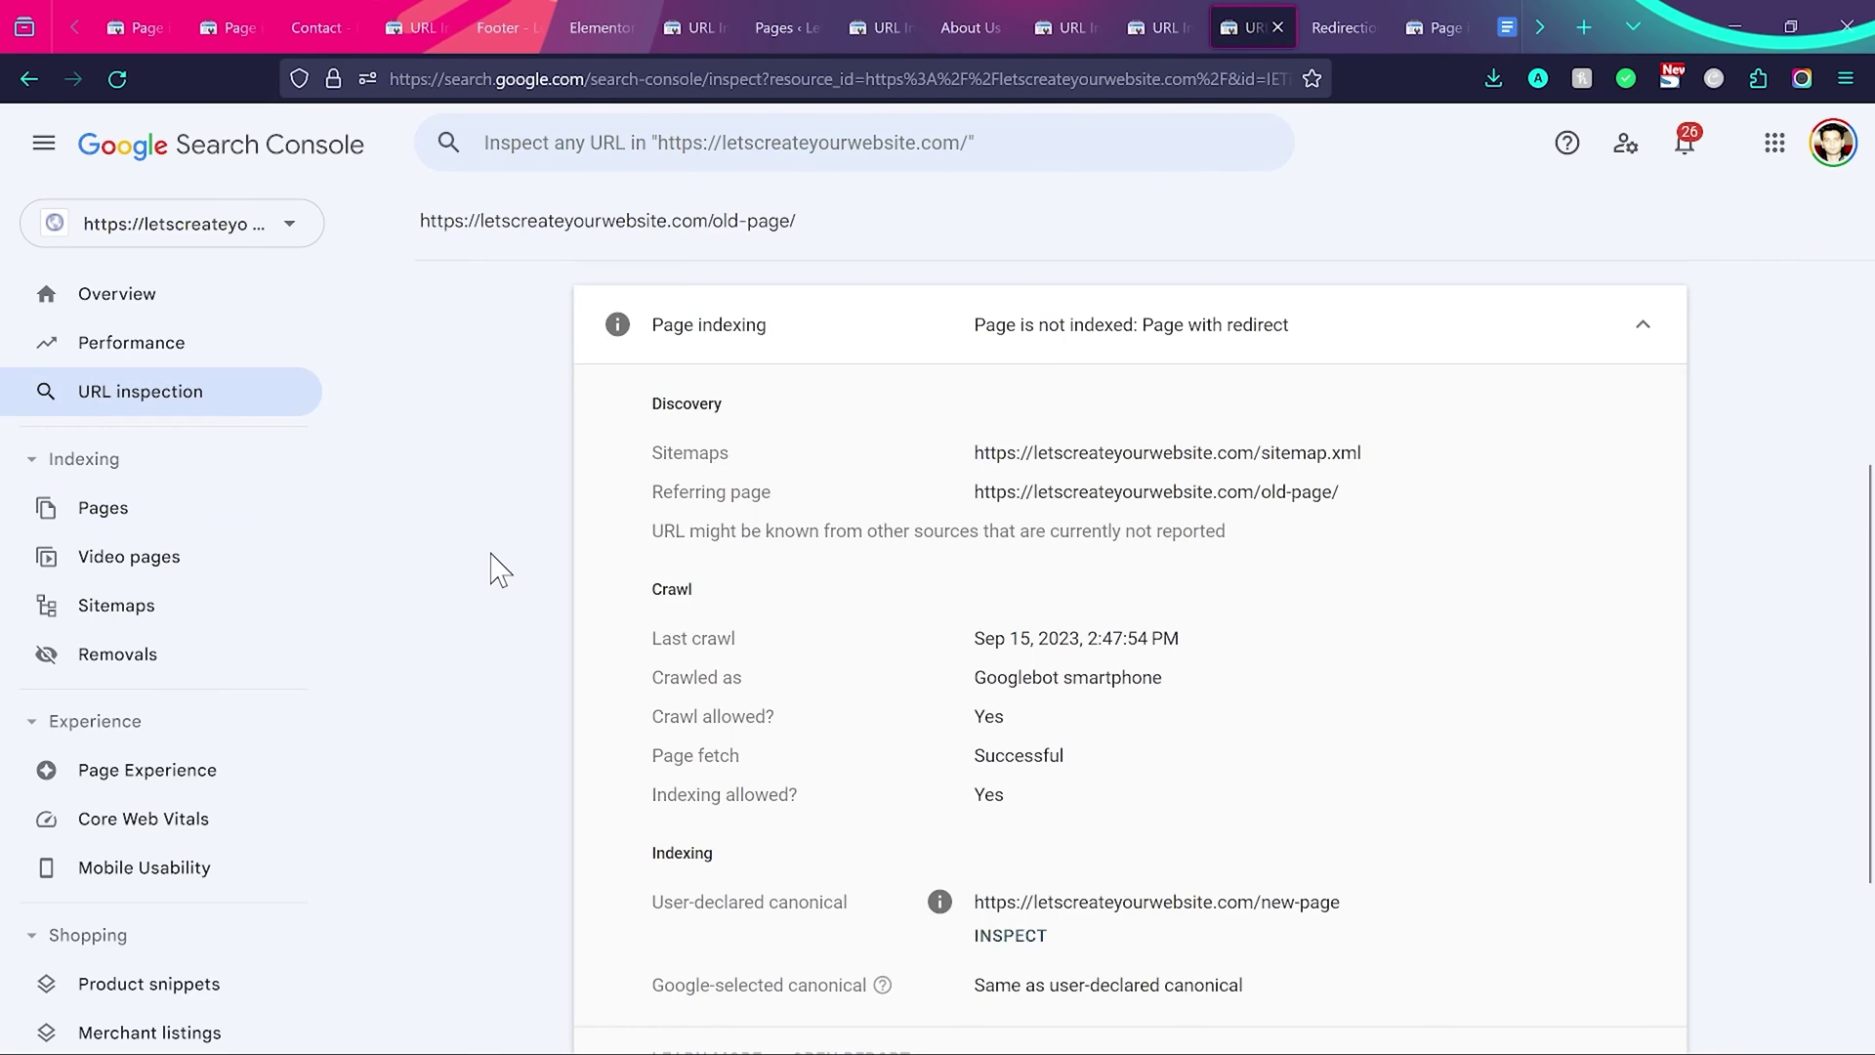
scroll(498, 570, down, 2)
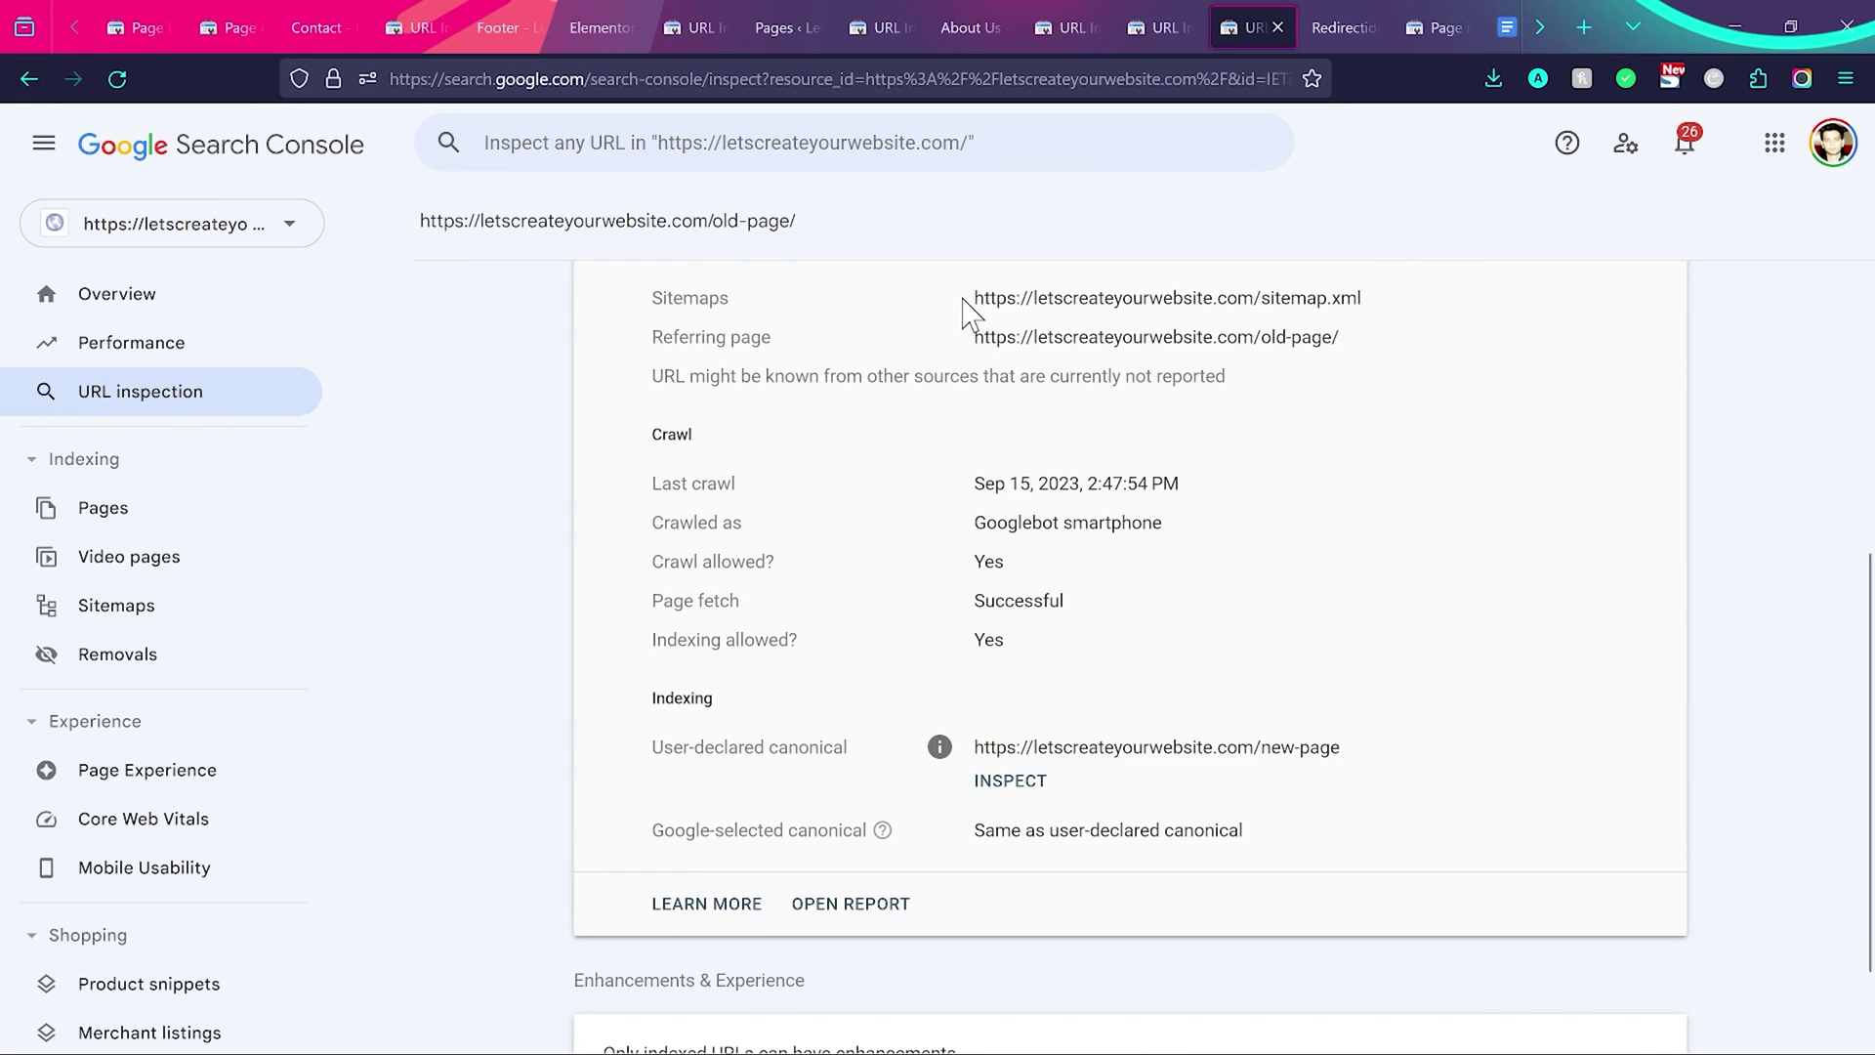
drag(796, 221, 418, 220)
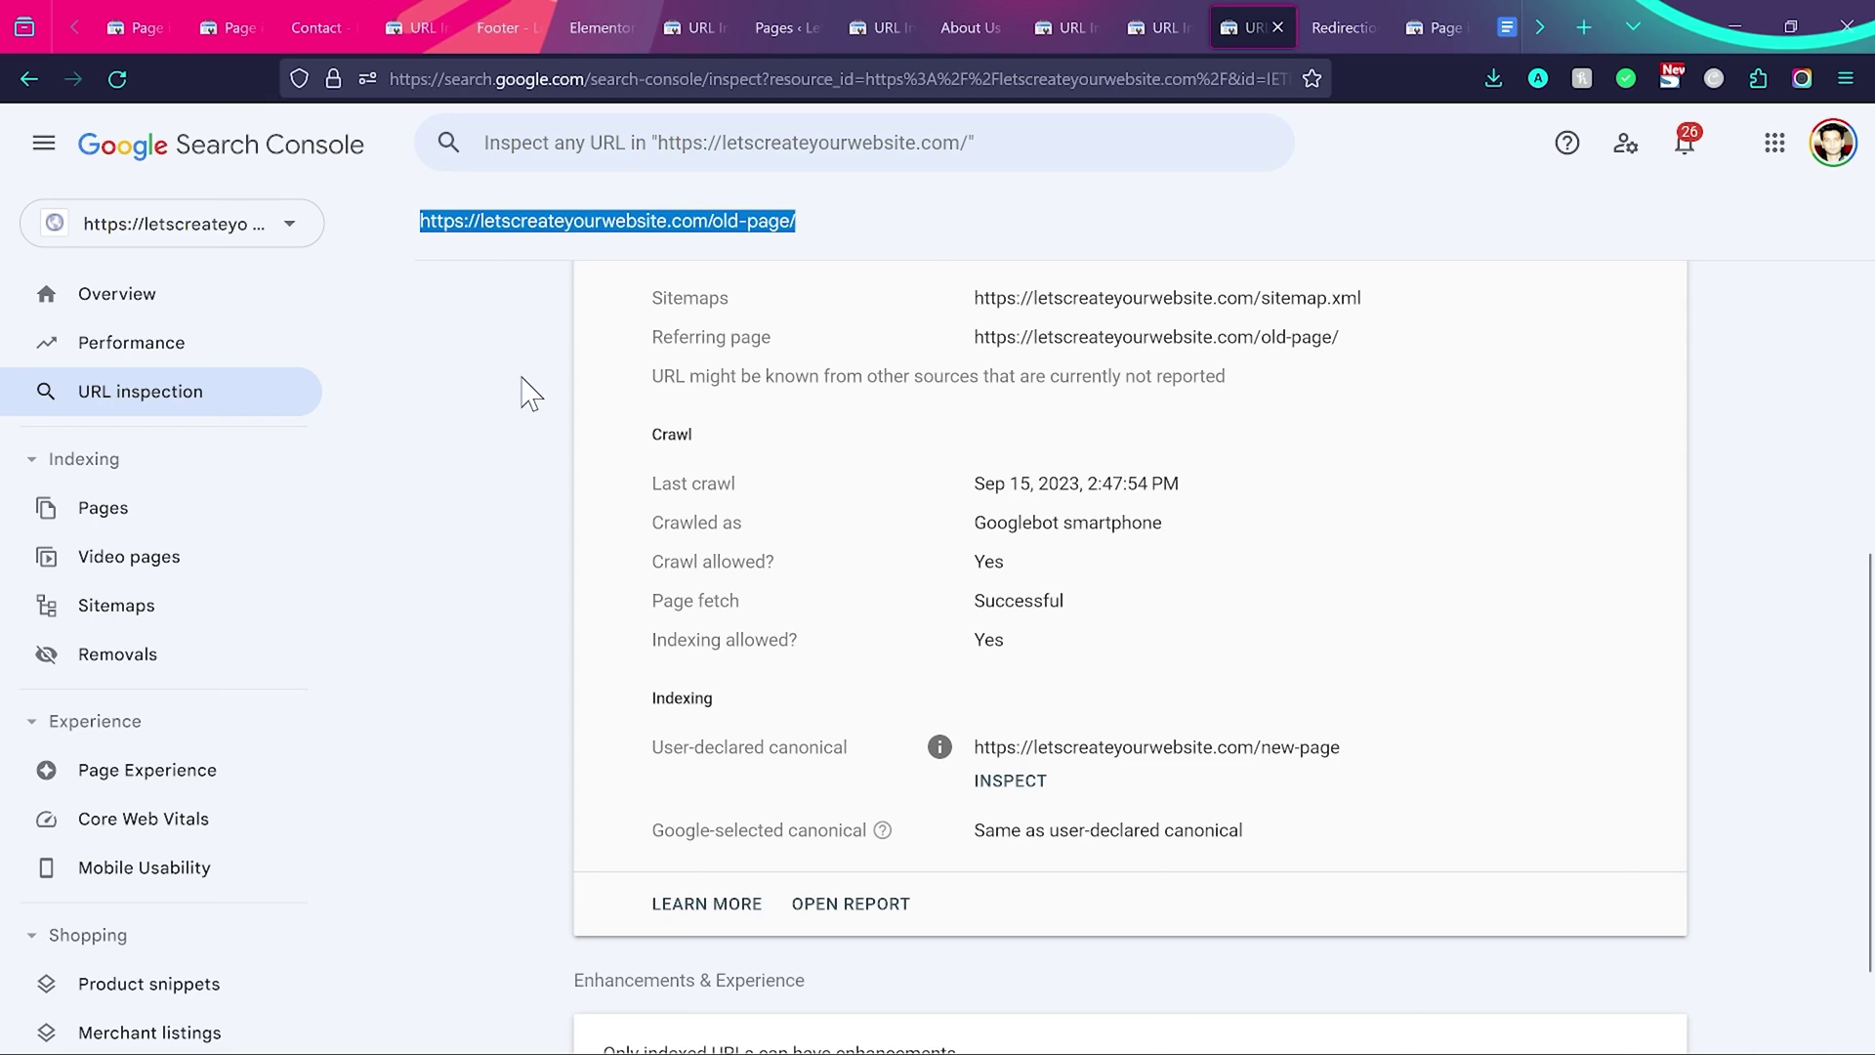
drag(1339, 336, 972, 339)
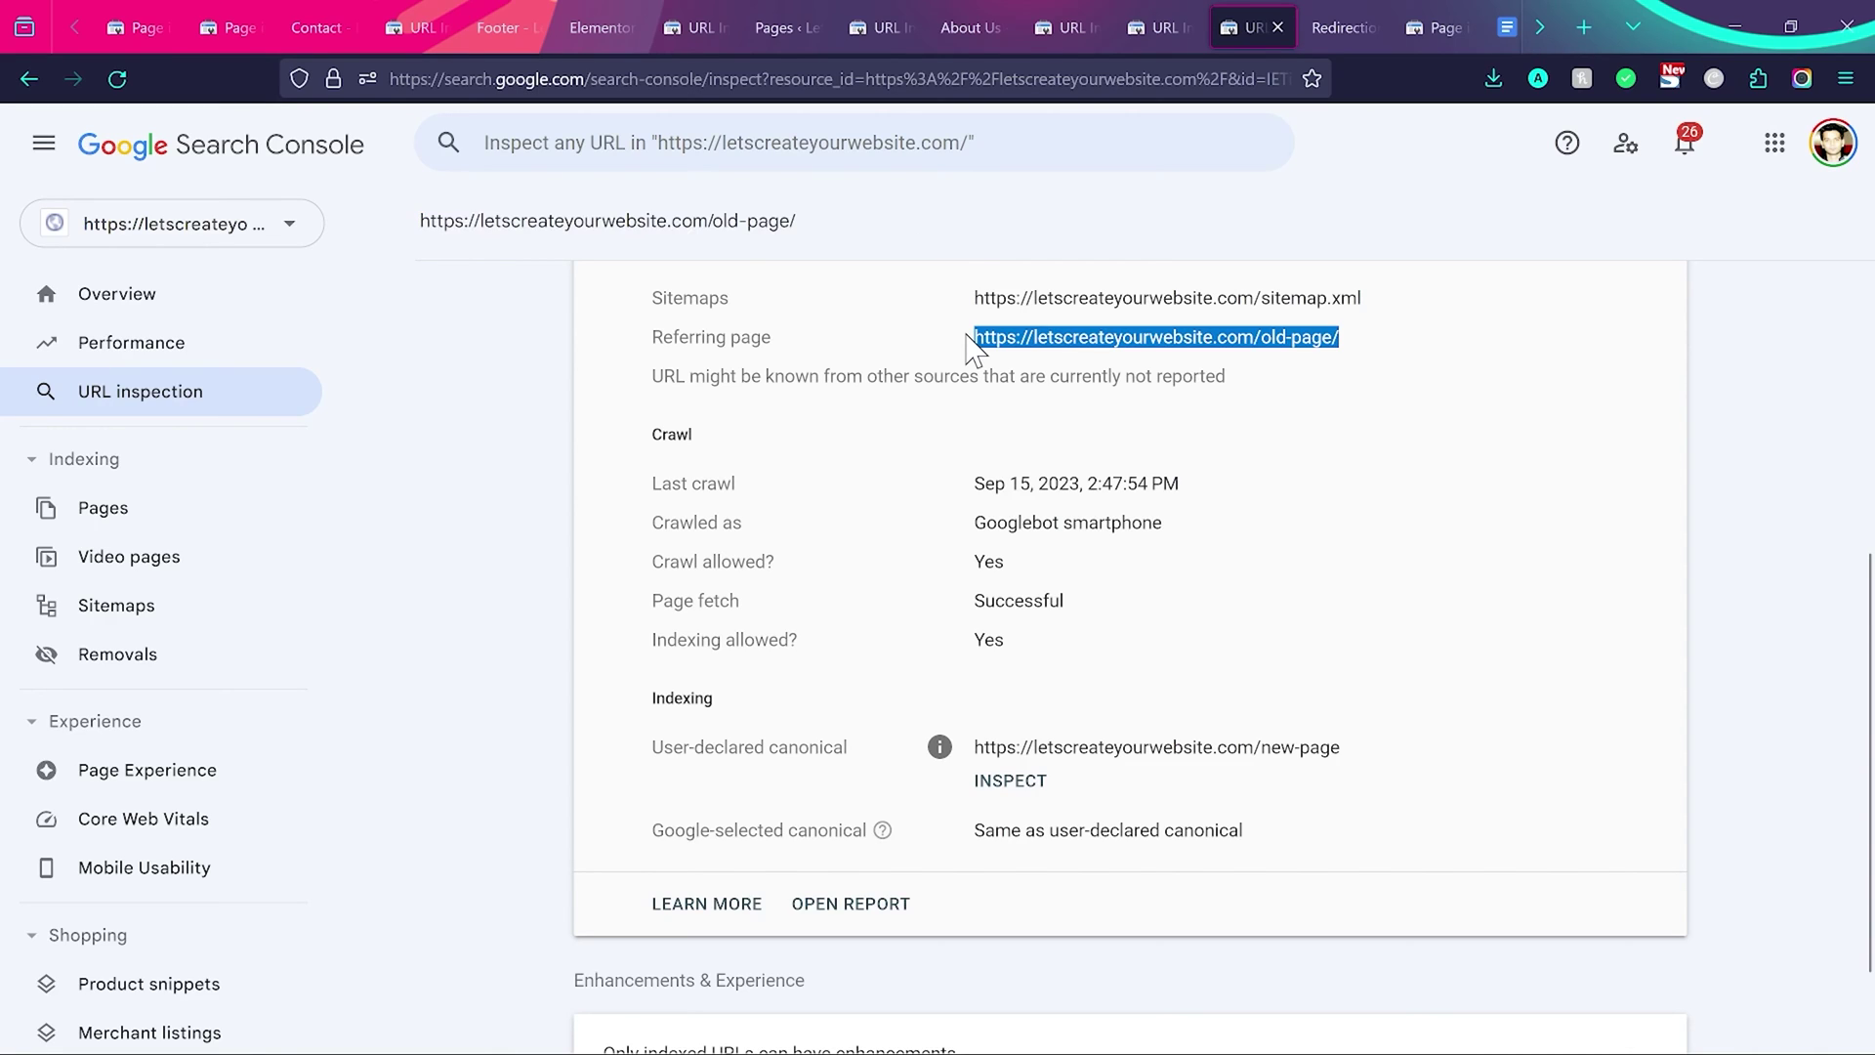
drag(801, 223, 423, 218)
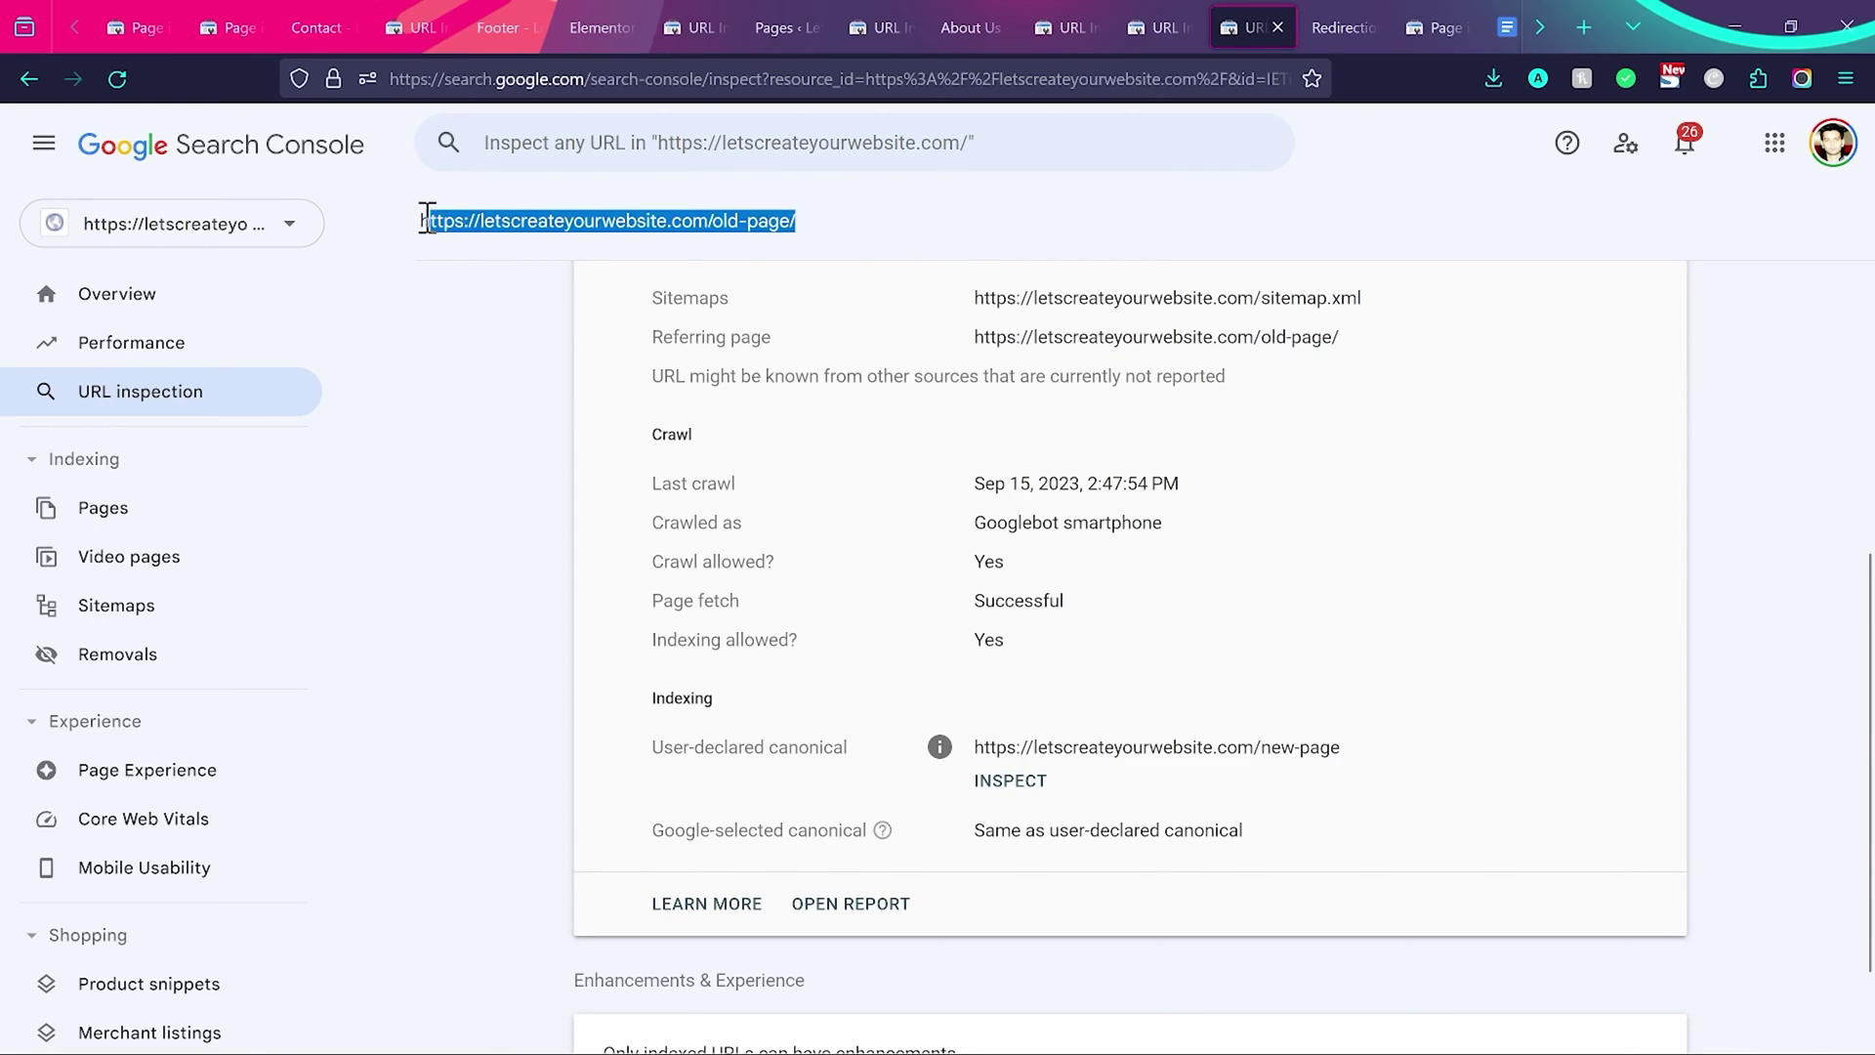
click(414, 236)
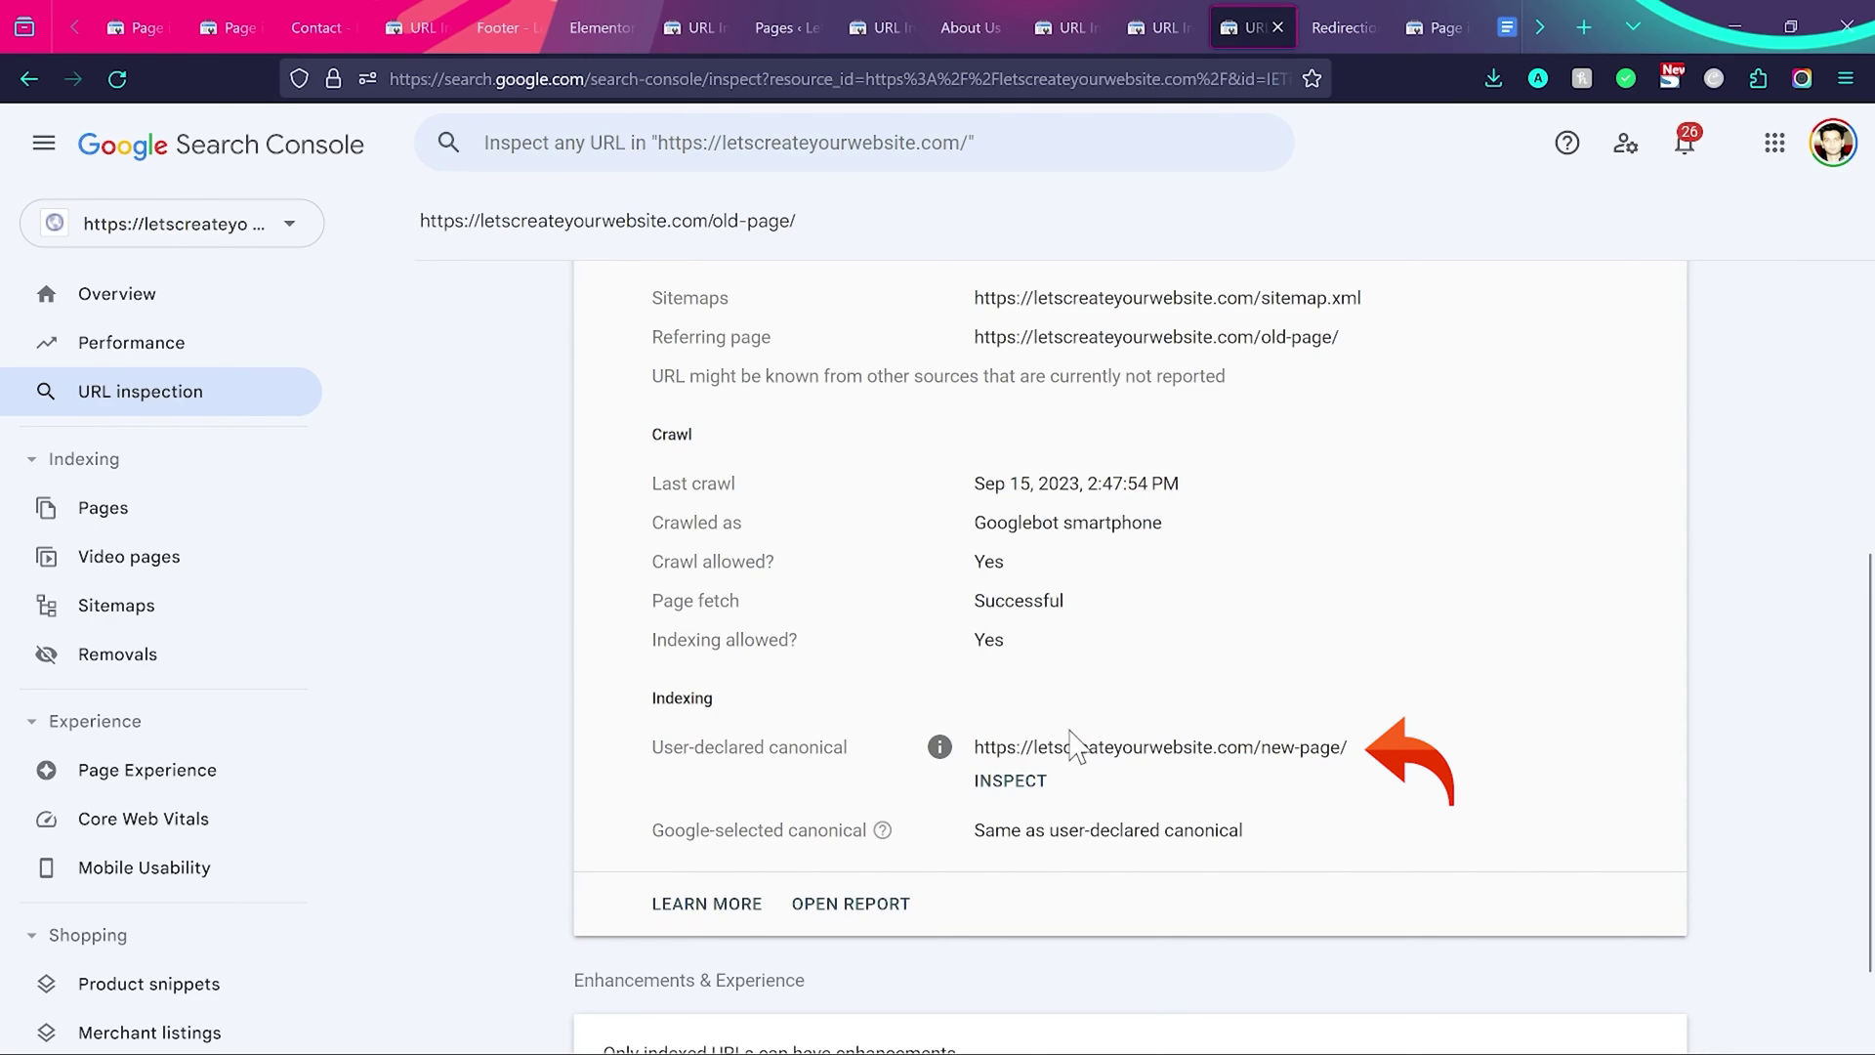
drag(1357, 749, 972, 750)
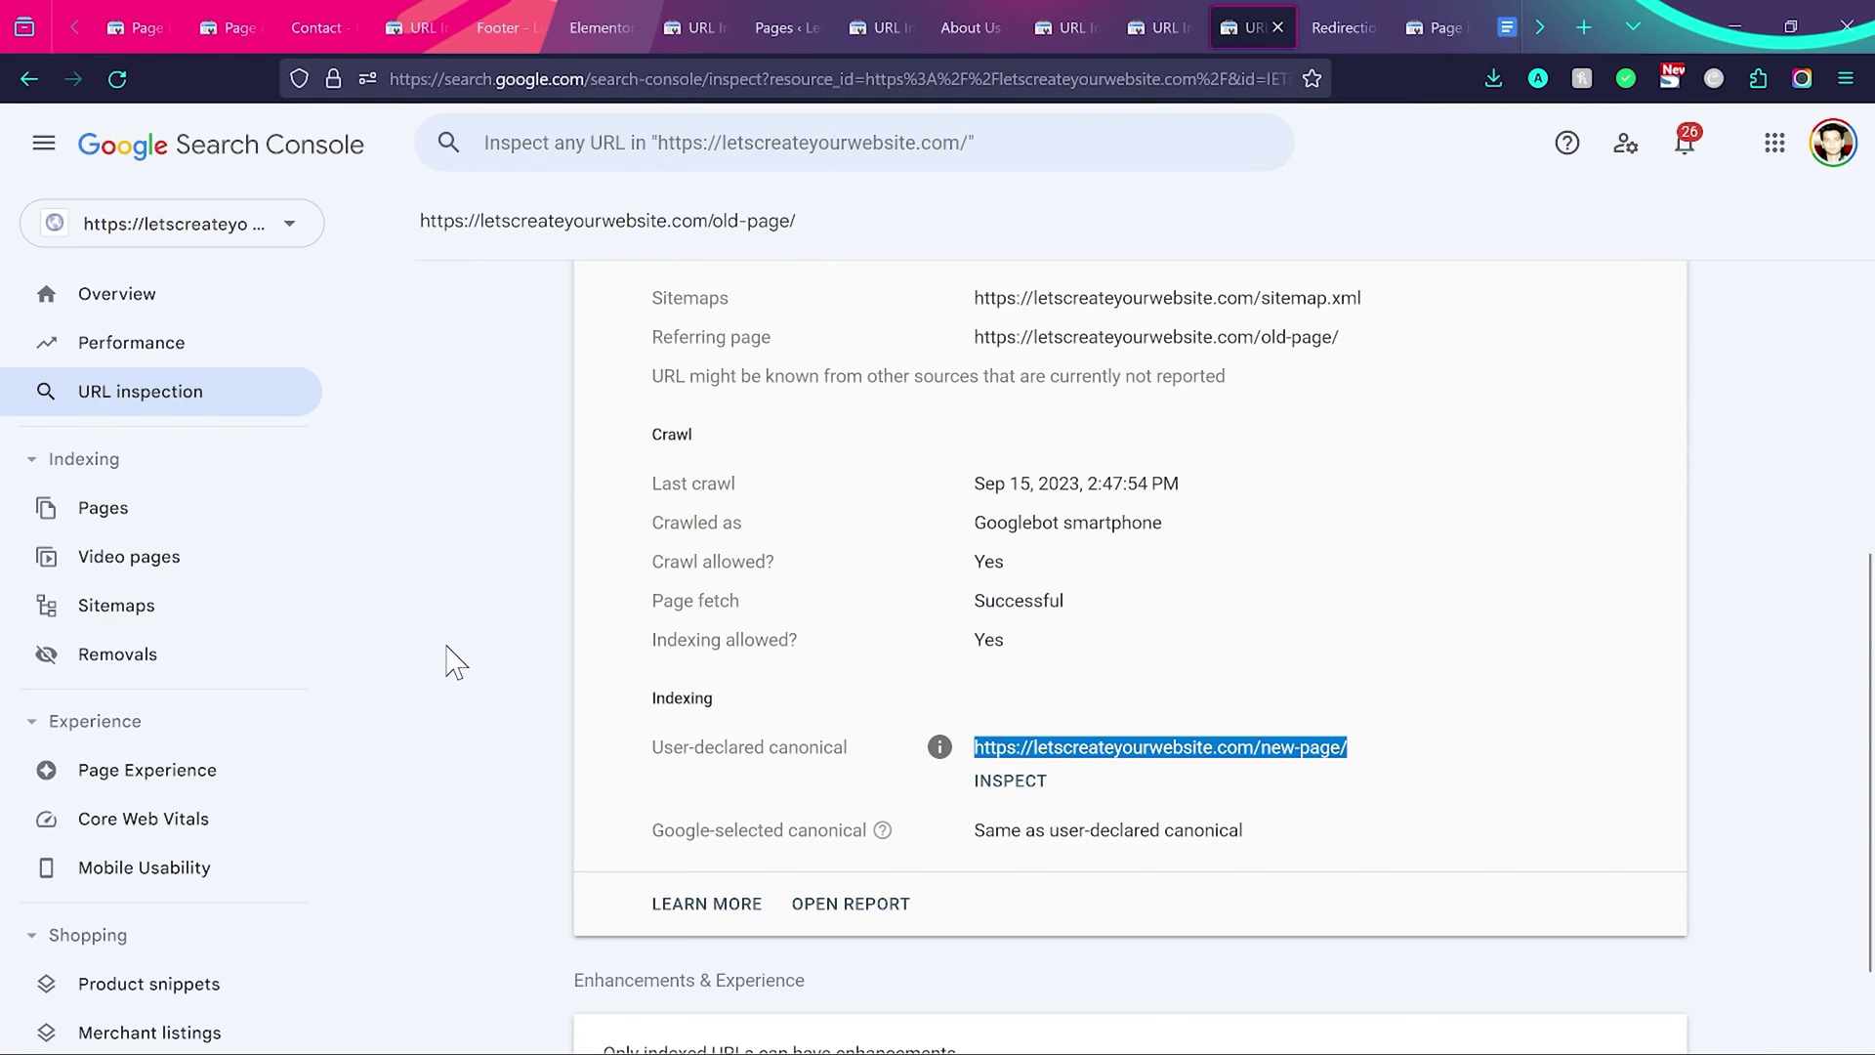
Review the inspection of /about/, highlighting the external referring page, the inspected URL and the user-declared canonical.
key(ctrl+shift+Tab)
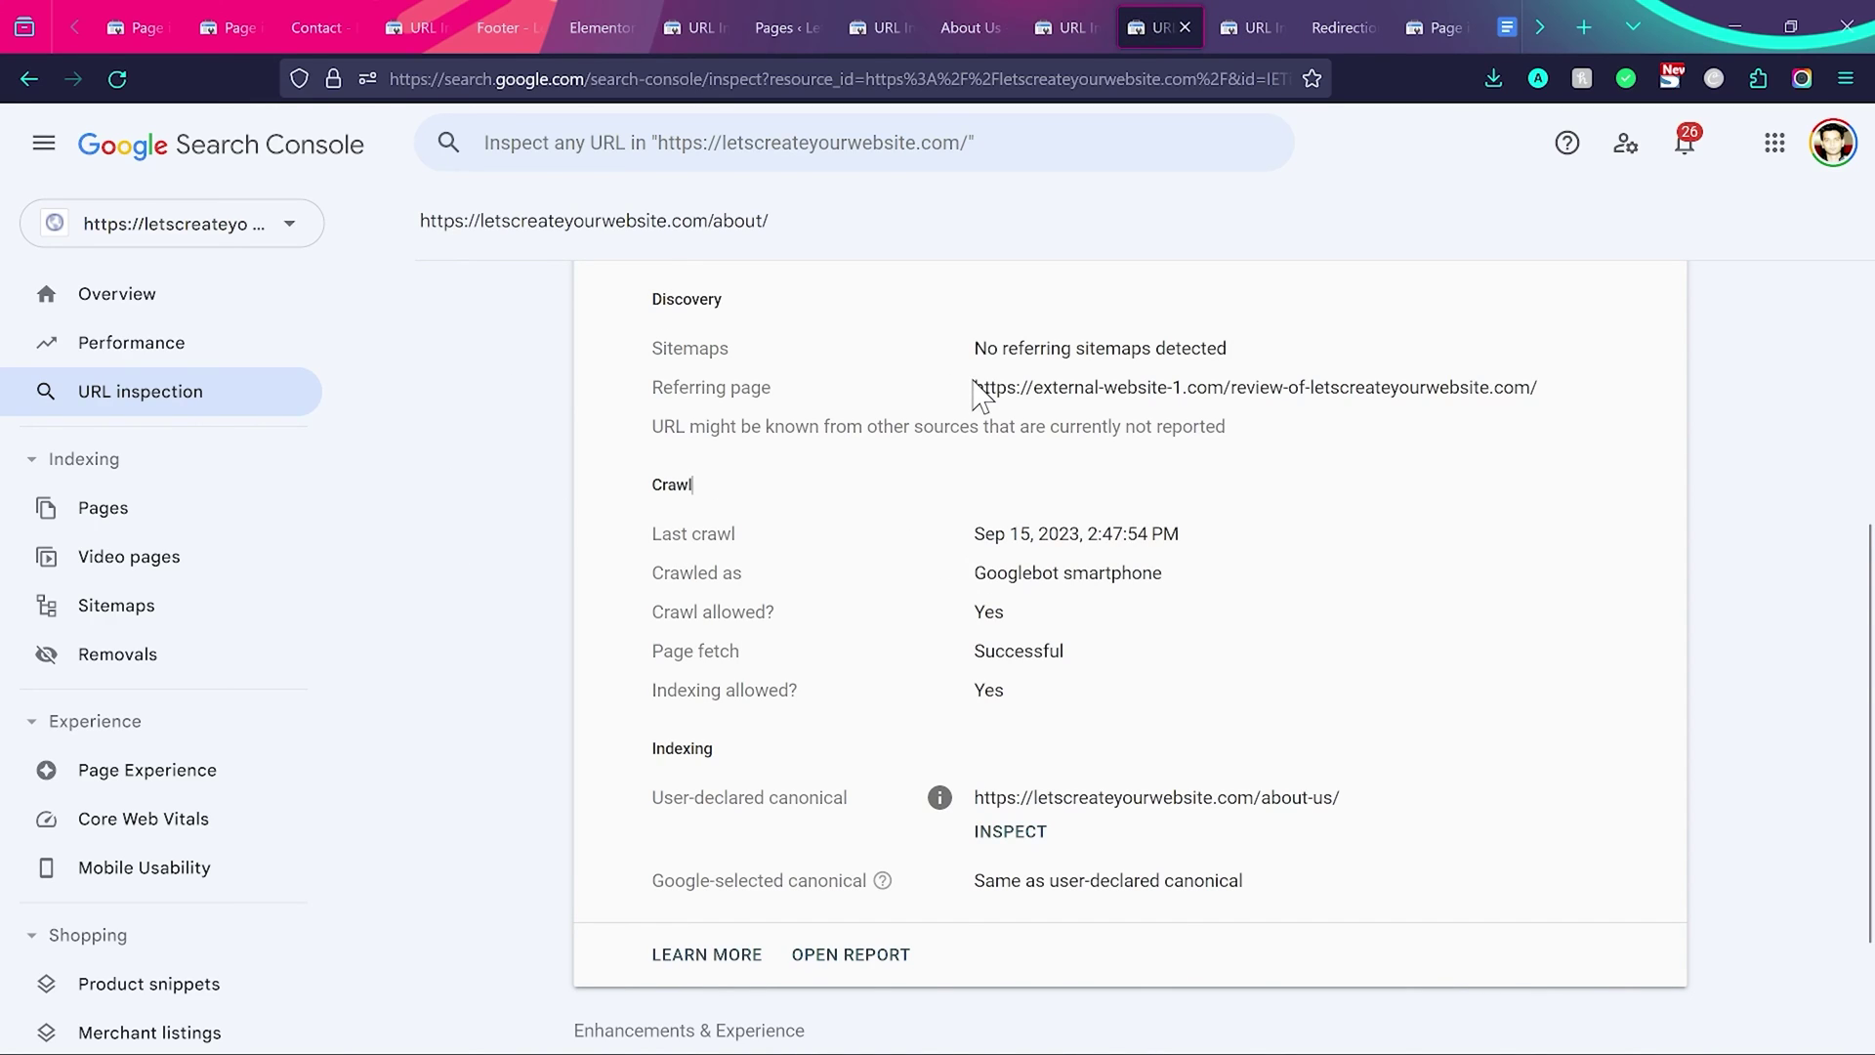
drag(977, 386, 1557, 389)
click(449, 485)
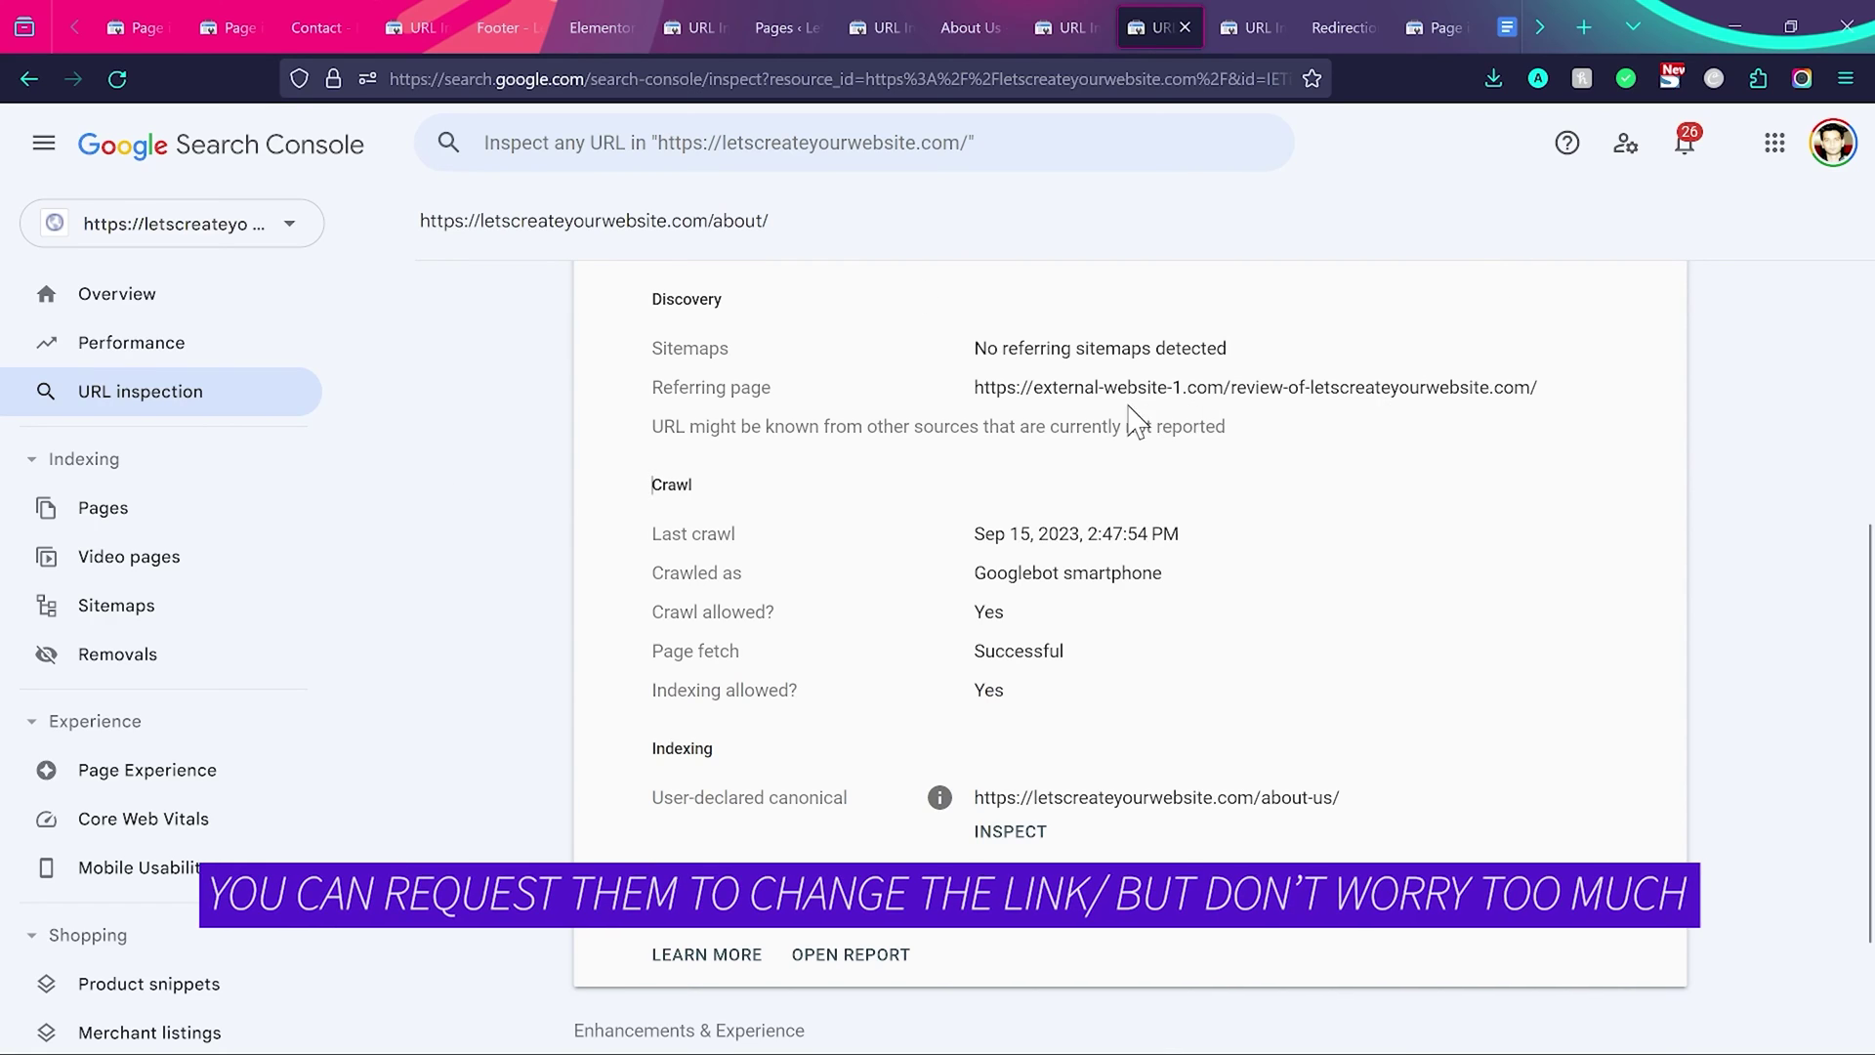
drag(778, 220, 420, 221)
click(420, 221)
drag(1356, 794, 967, 793)
click(612, 706)
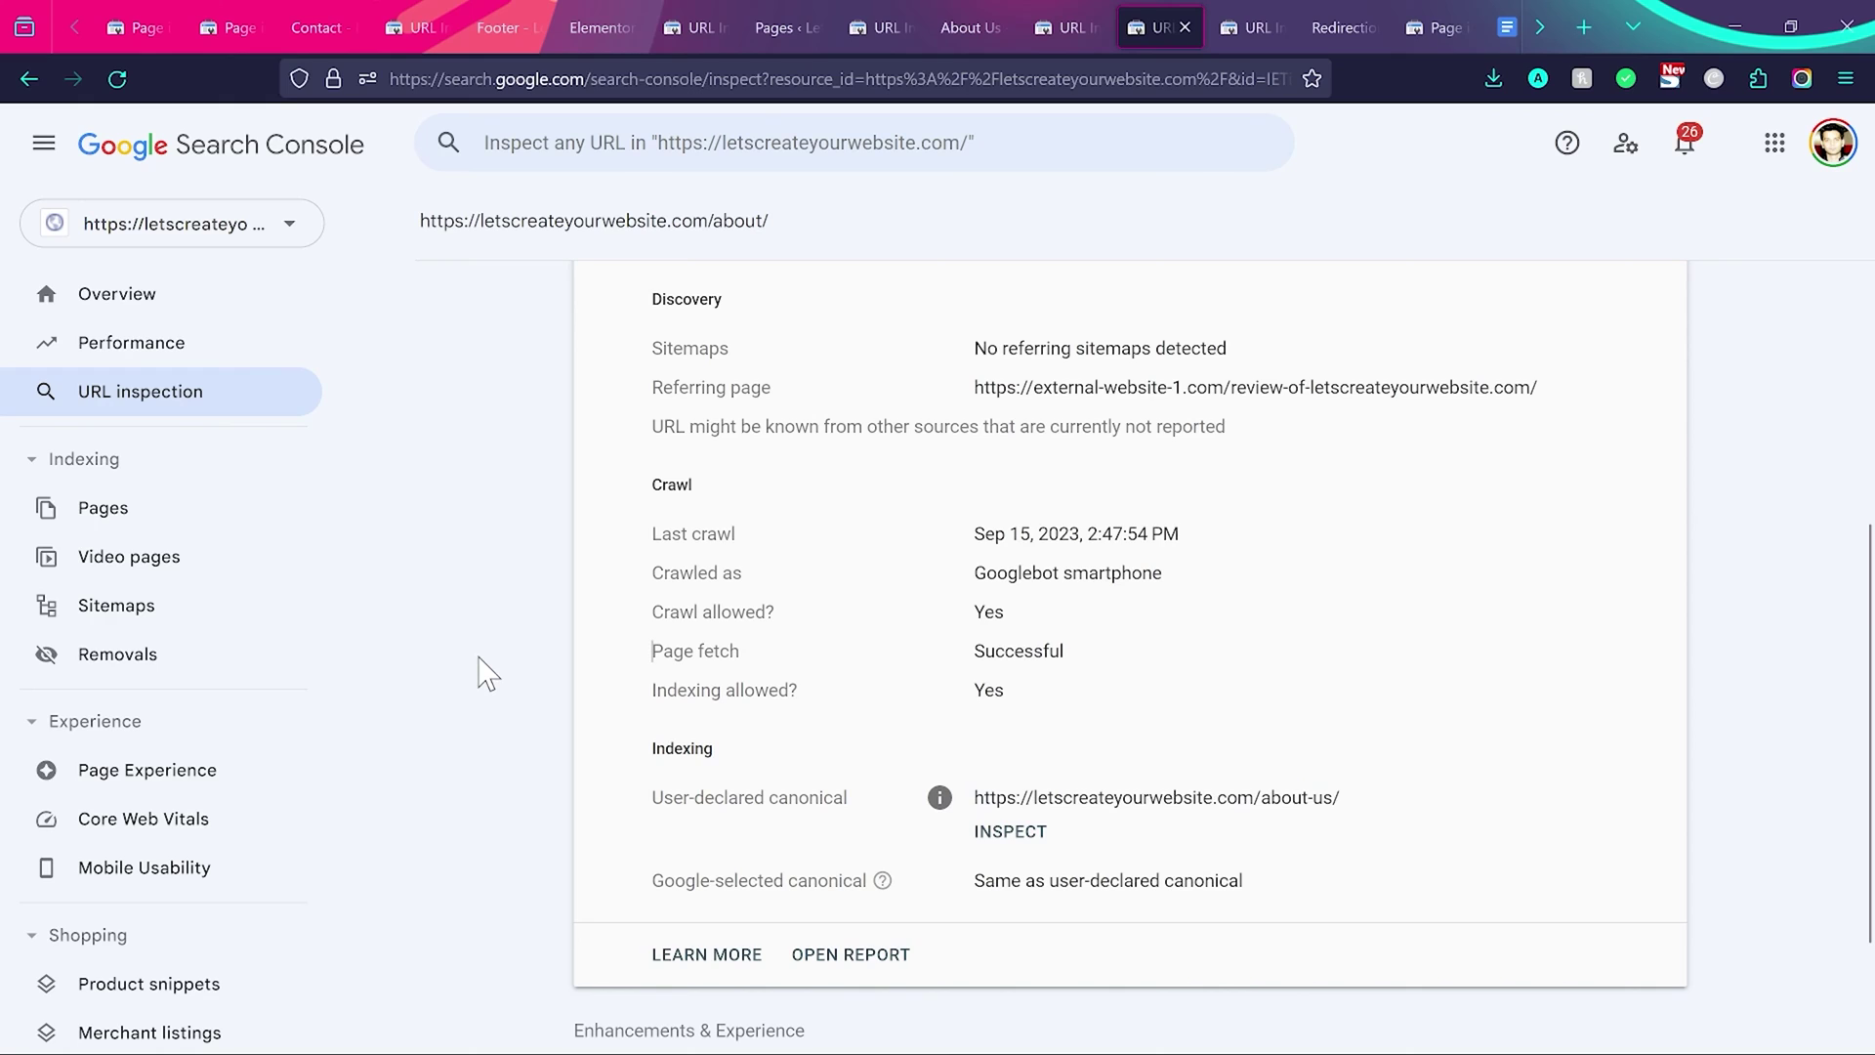
Switch to the WordPress Redirections list and highlight "how-to-fix-" in the second redirect's target URL and its 301 code.
key(ctrl+Tab)
key(ctrl+Tab)
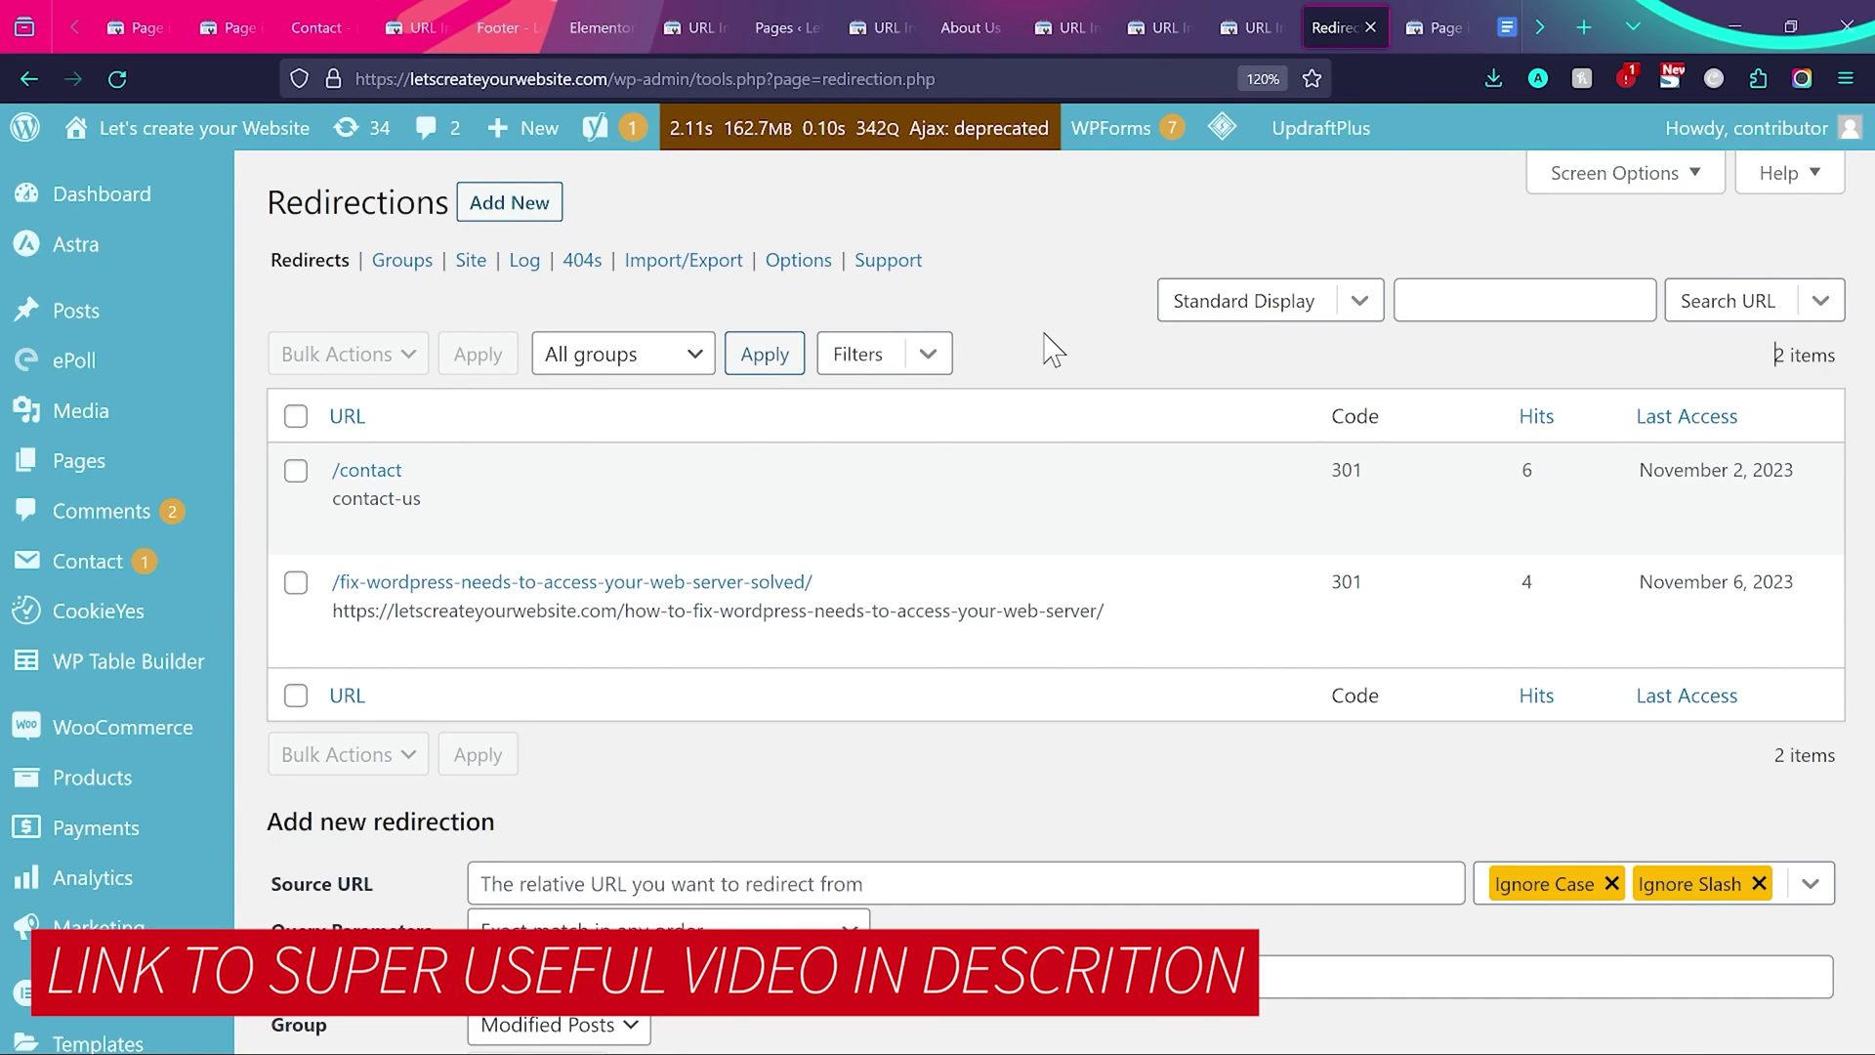
mouse_move(547, 507)
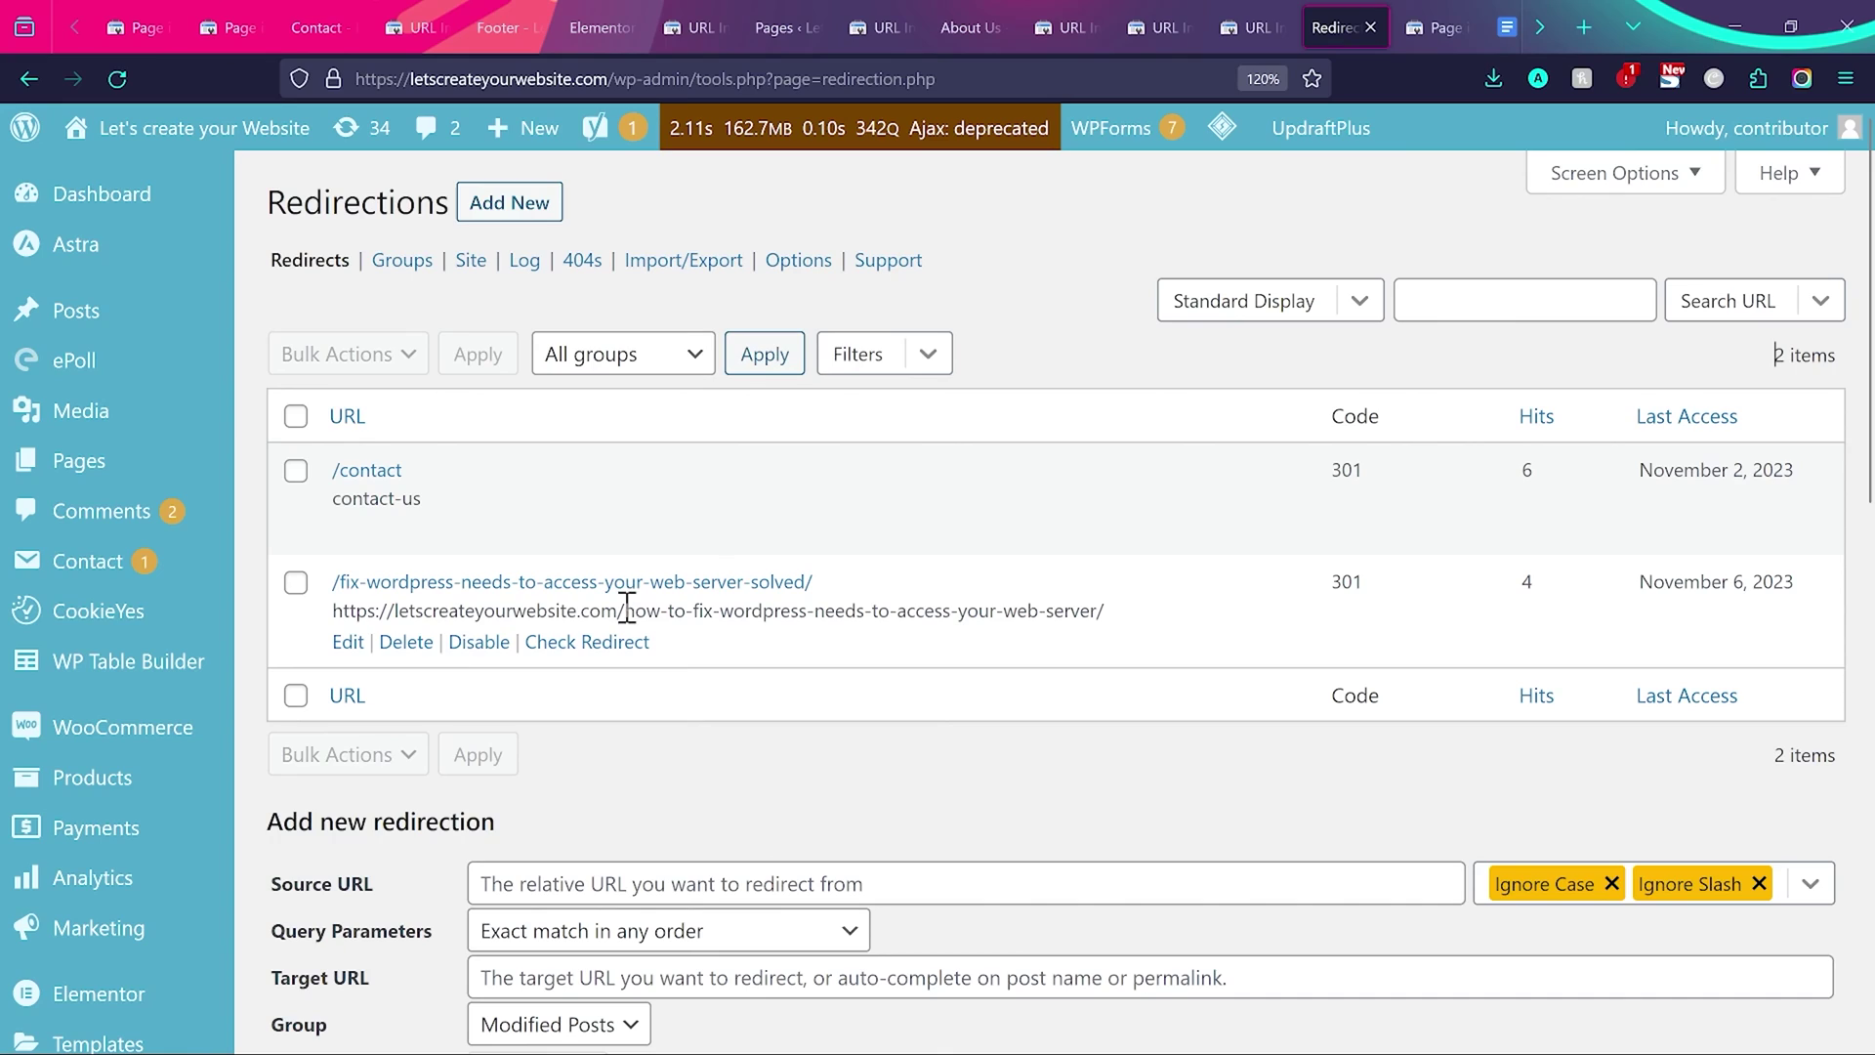
drag(626, 610, 720, 613)
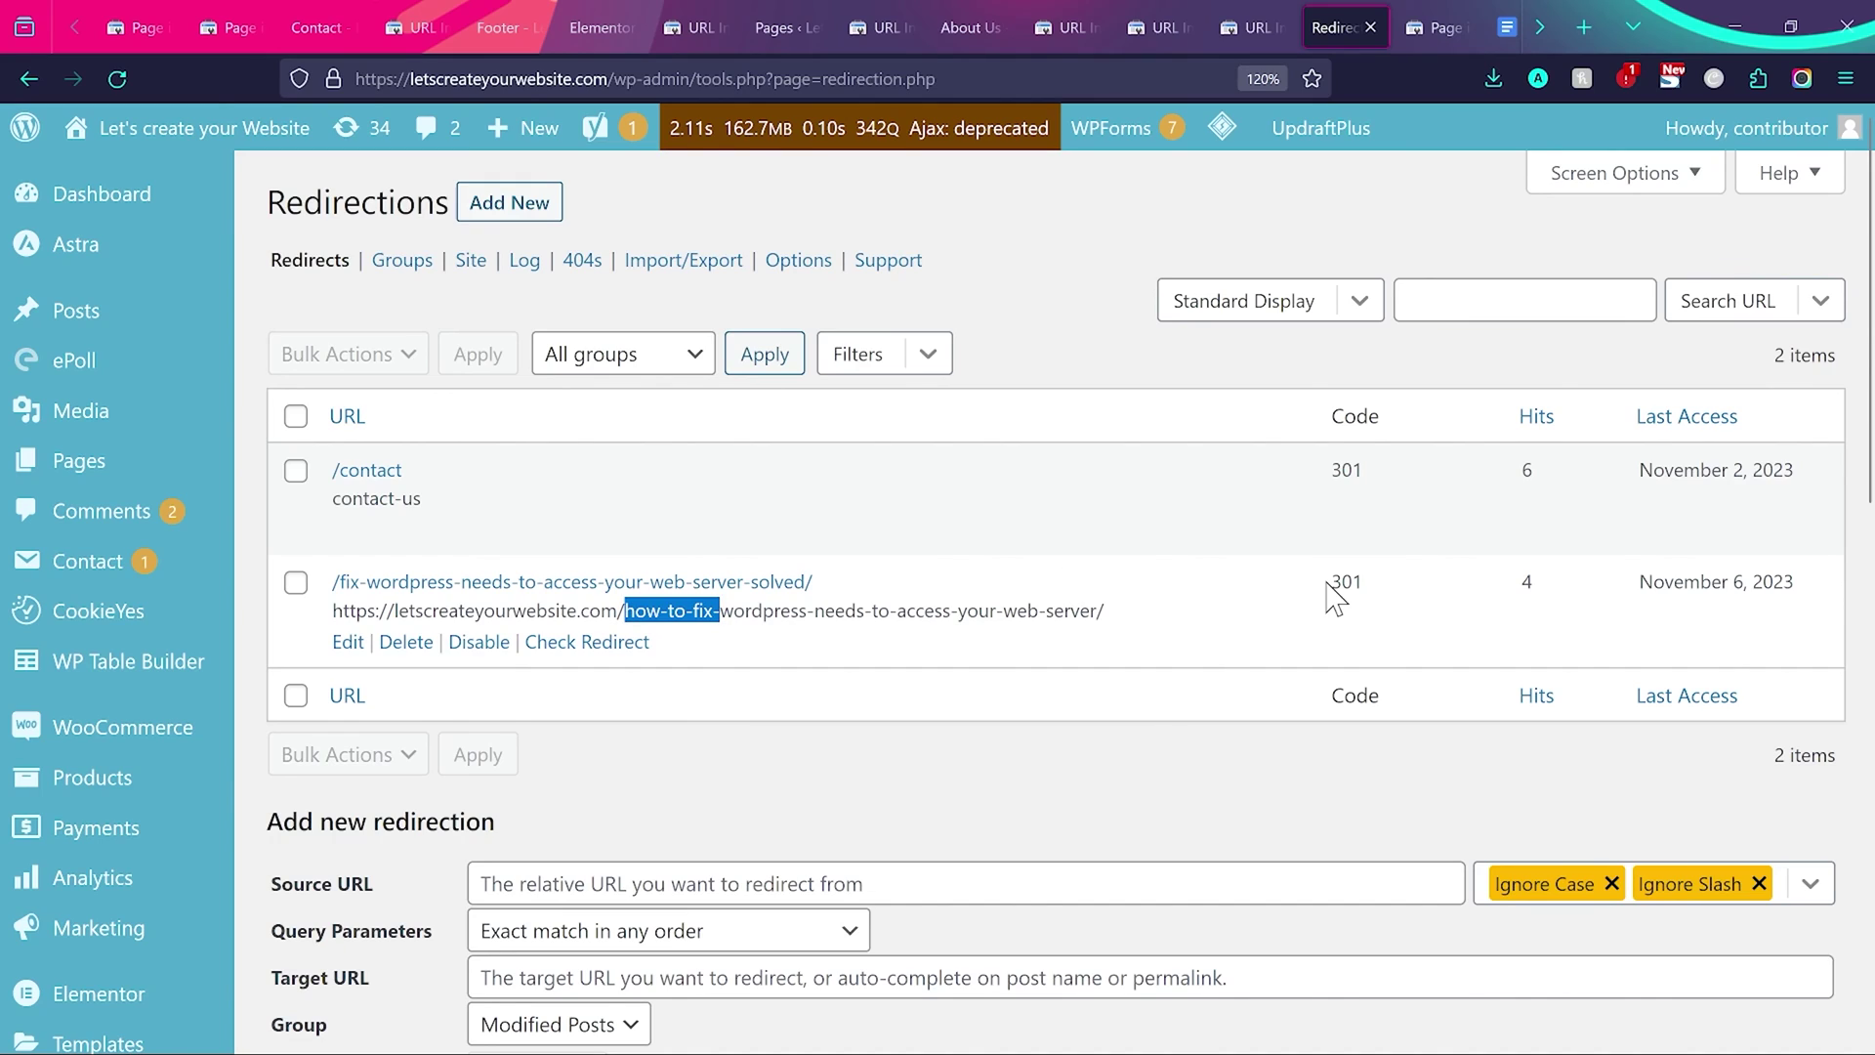
drag(1328, 583, 1364, 584)
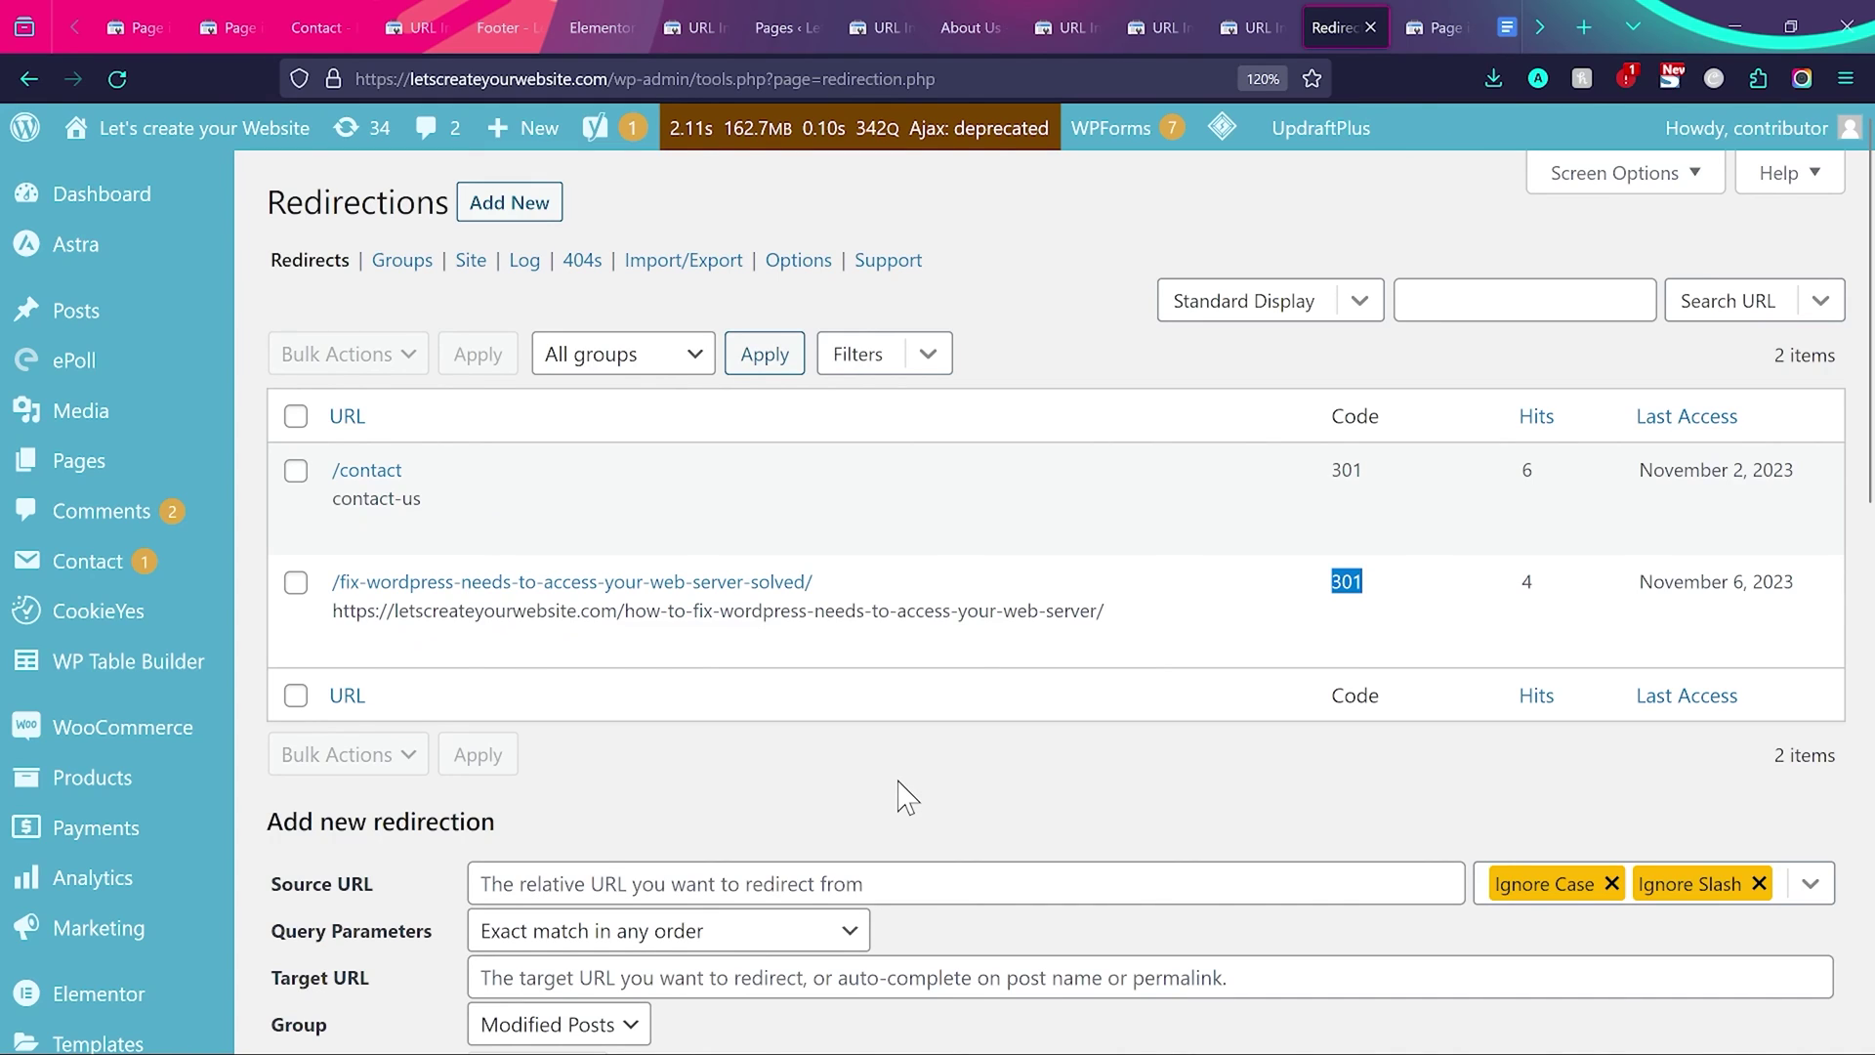
Fill in a new redirection with source URL old-page and target URL new-page, leaving it unsaved.
click(517, 210)
click(601, 322)
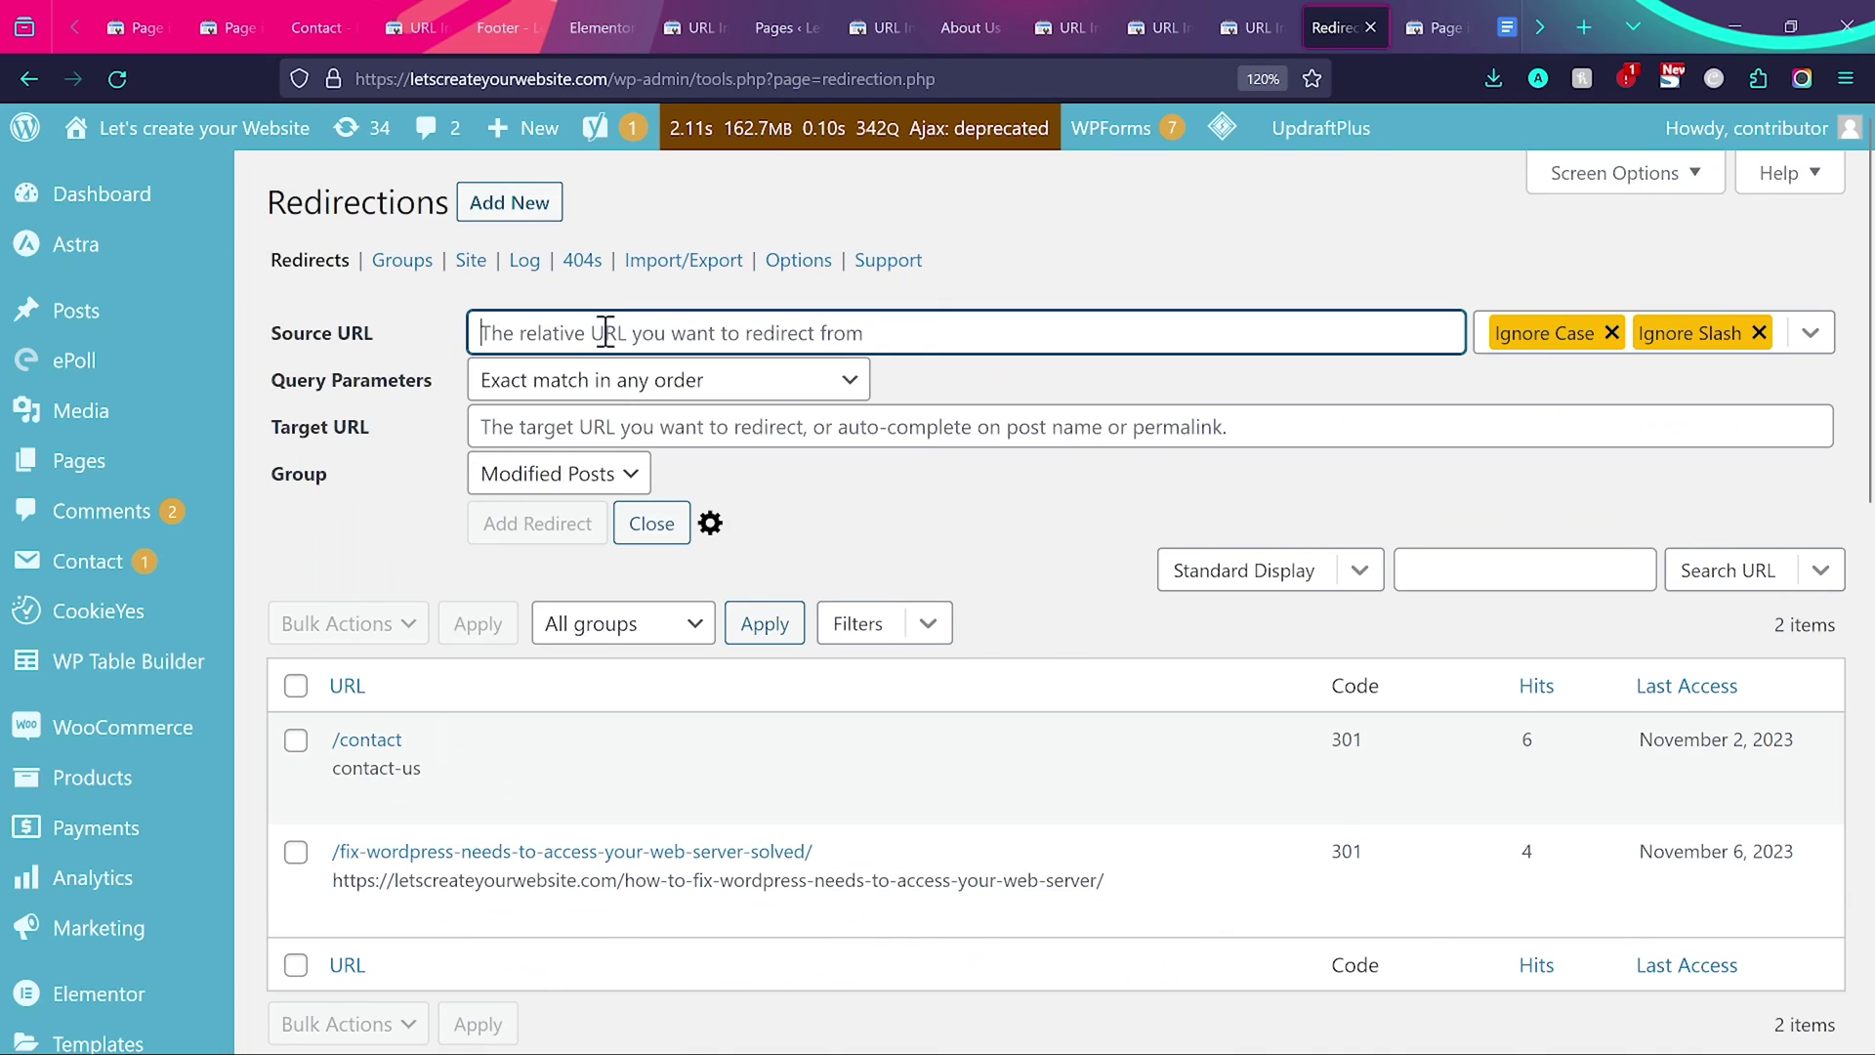
text(old-page)
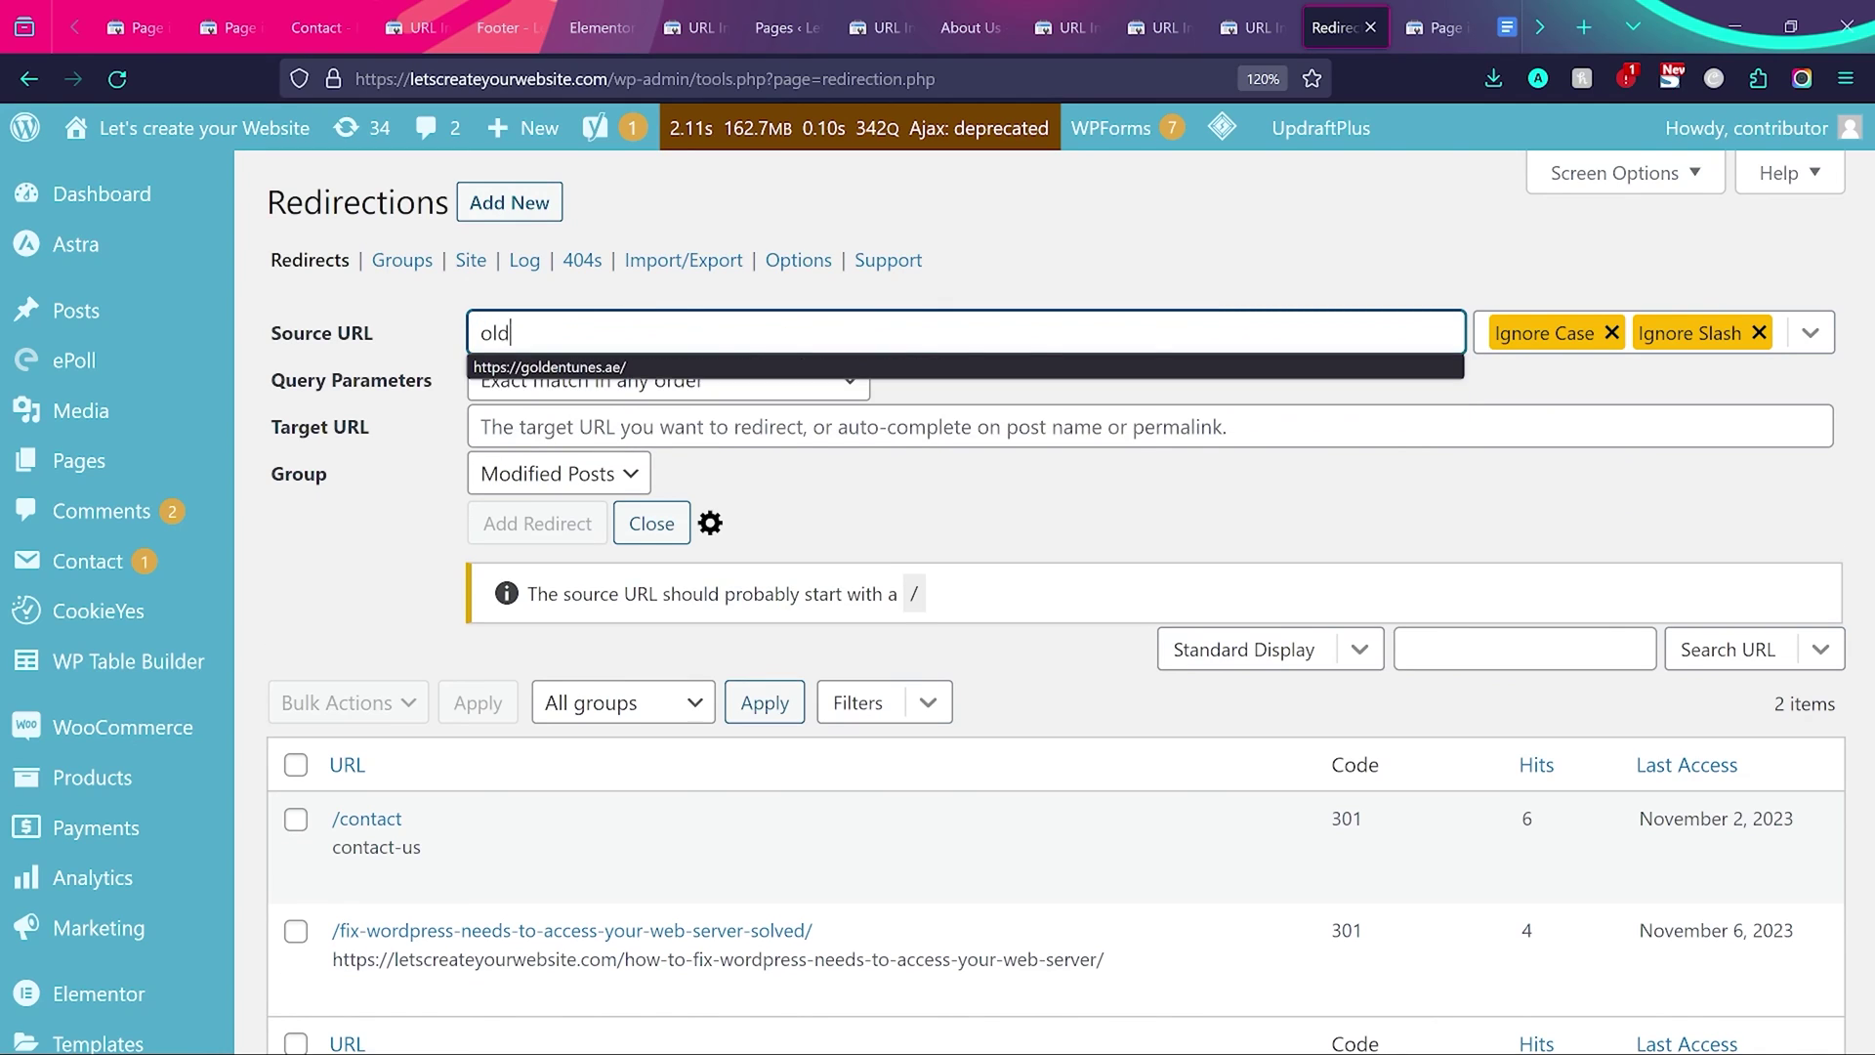
click(659, 422)
text(new-page)
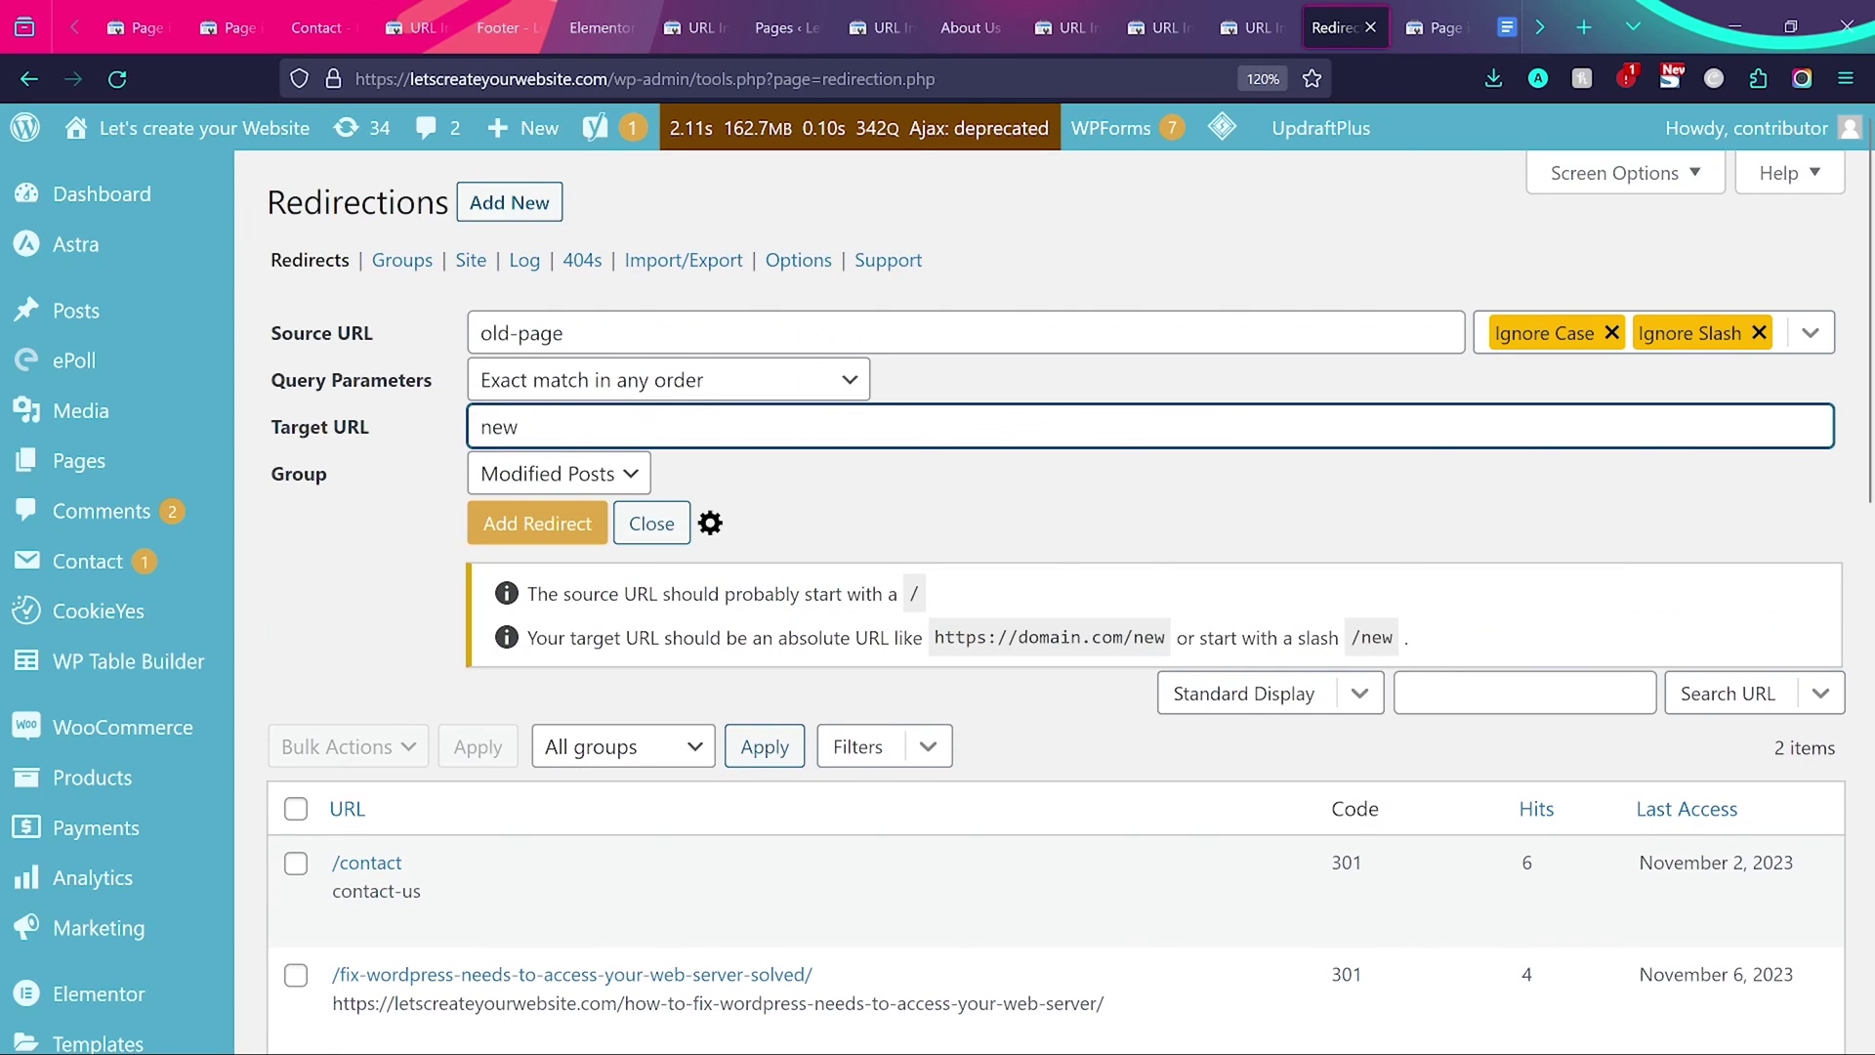
click(945, 503)
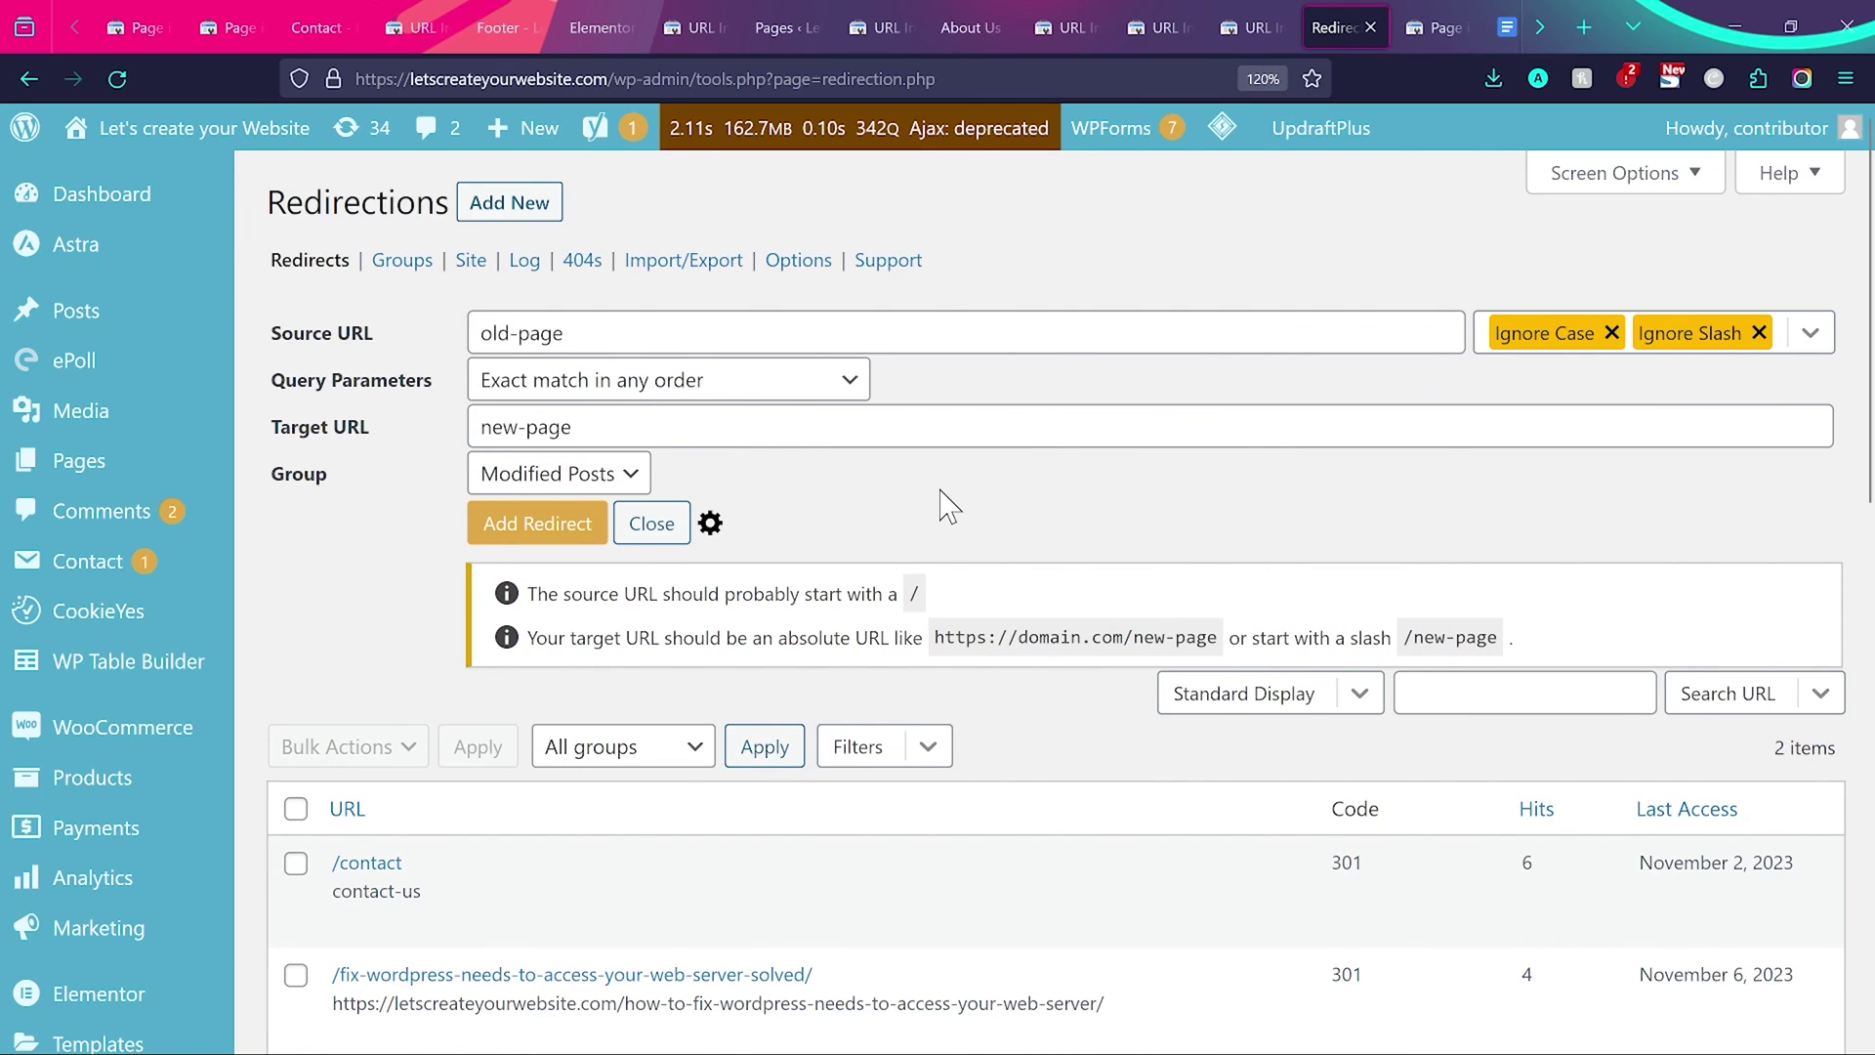
Check the 404s log and the existing redirects, and return to the Page with redirect examples in Search Console.
click(583, 262)
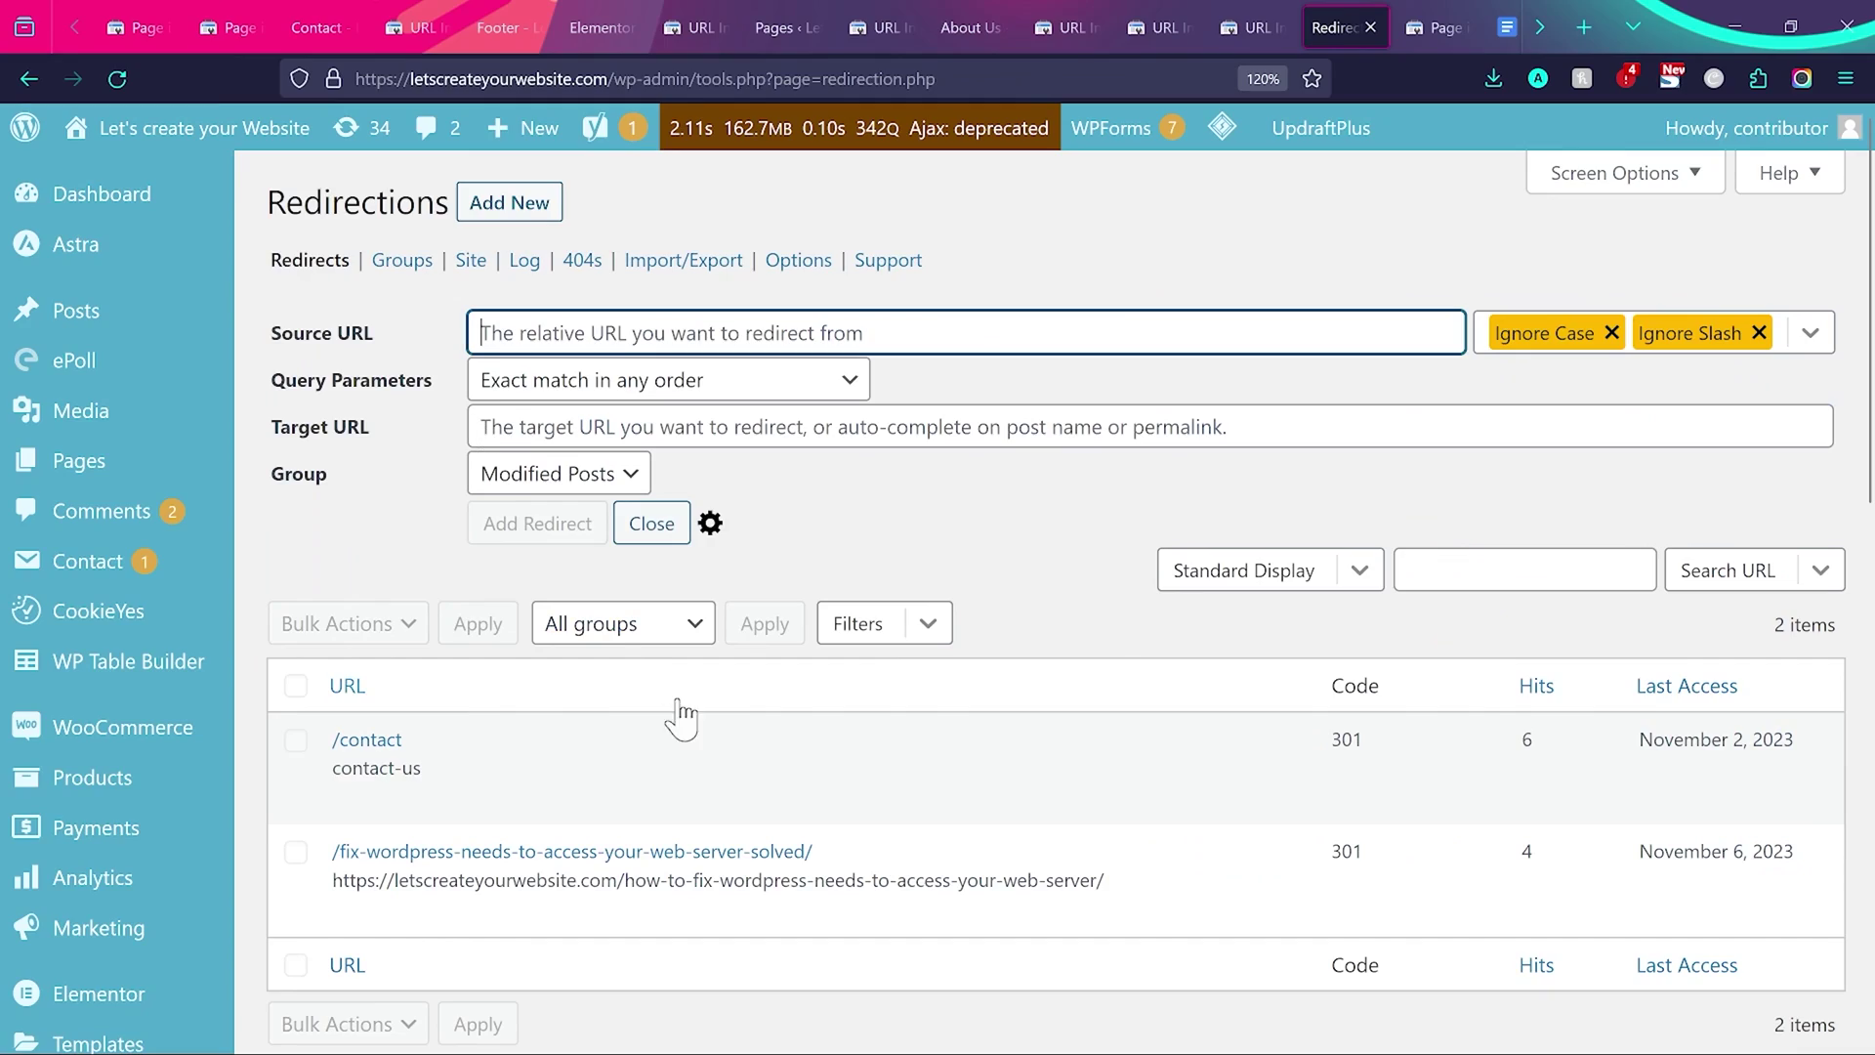
scroll(684, 762, down, 2)
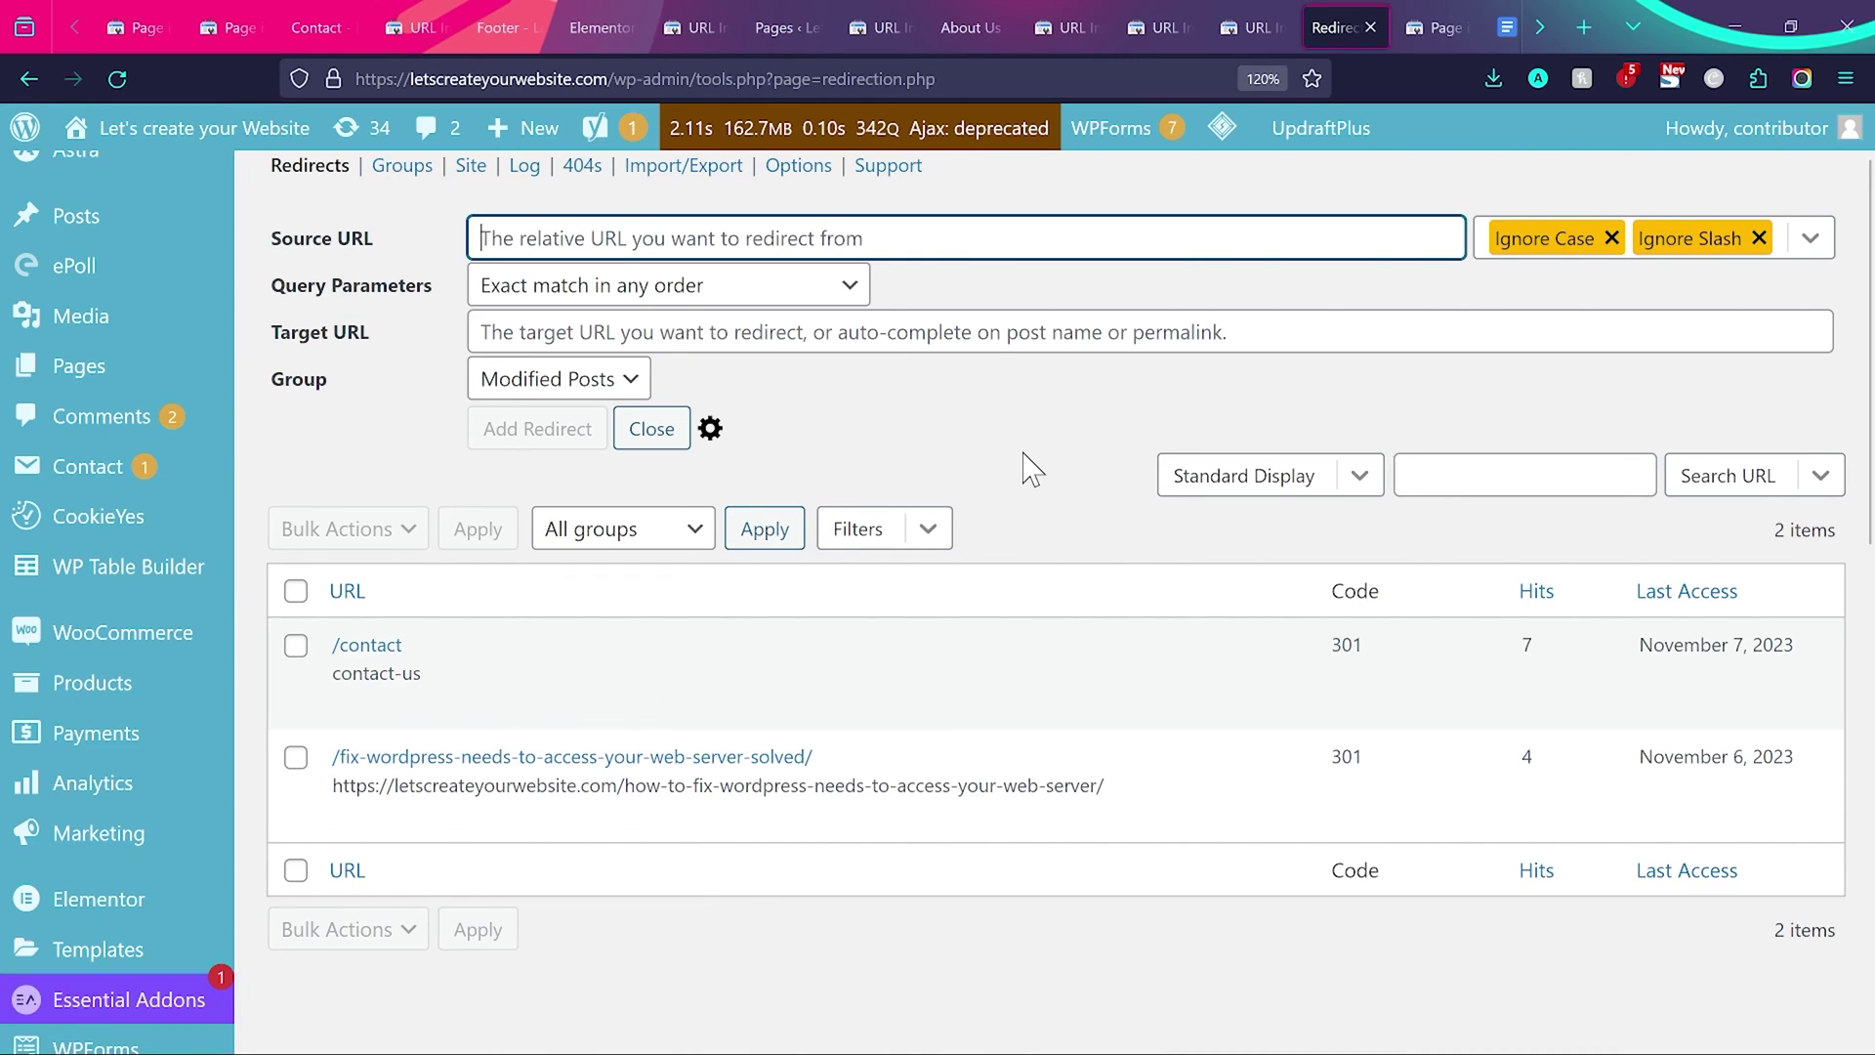
click(234, 14)
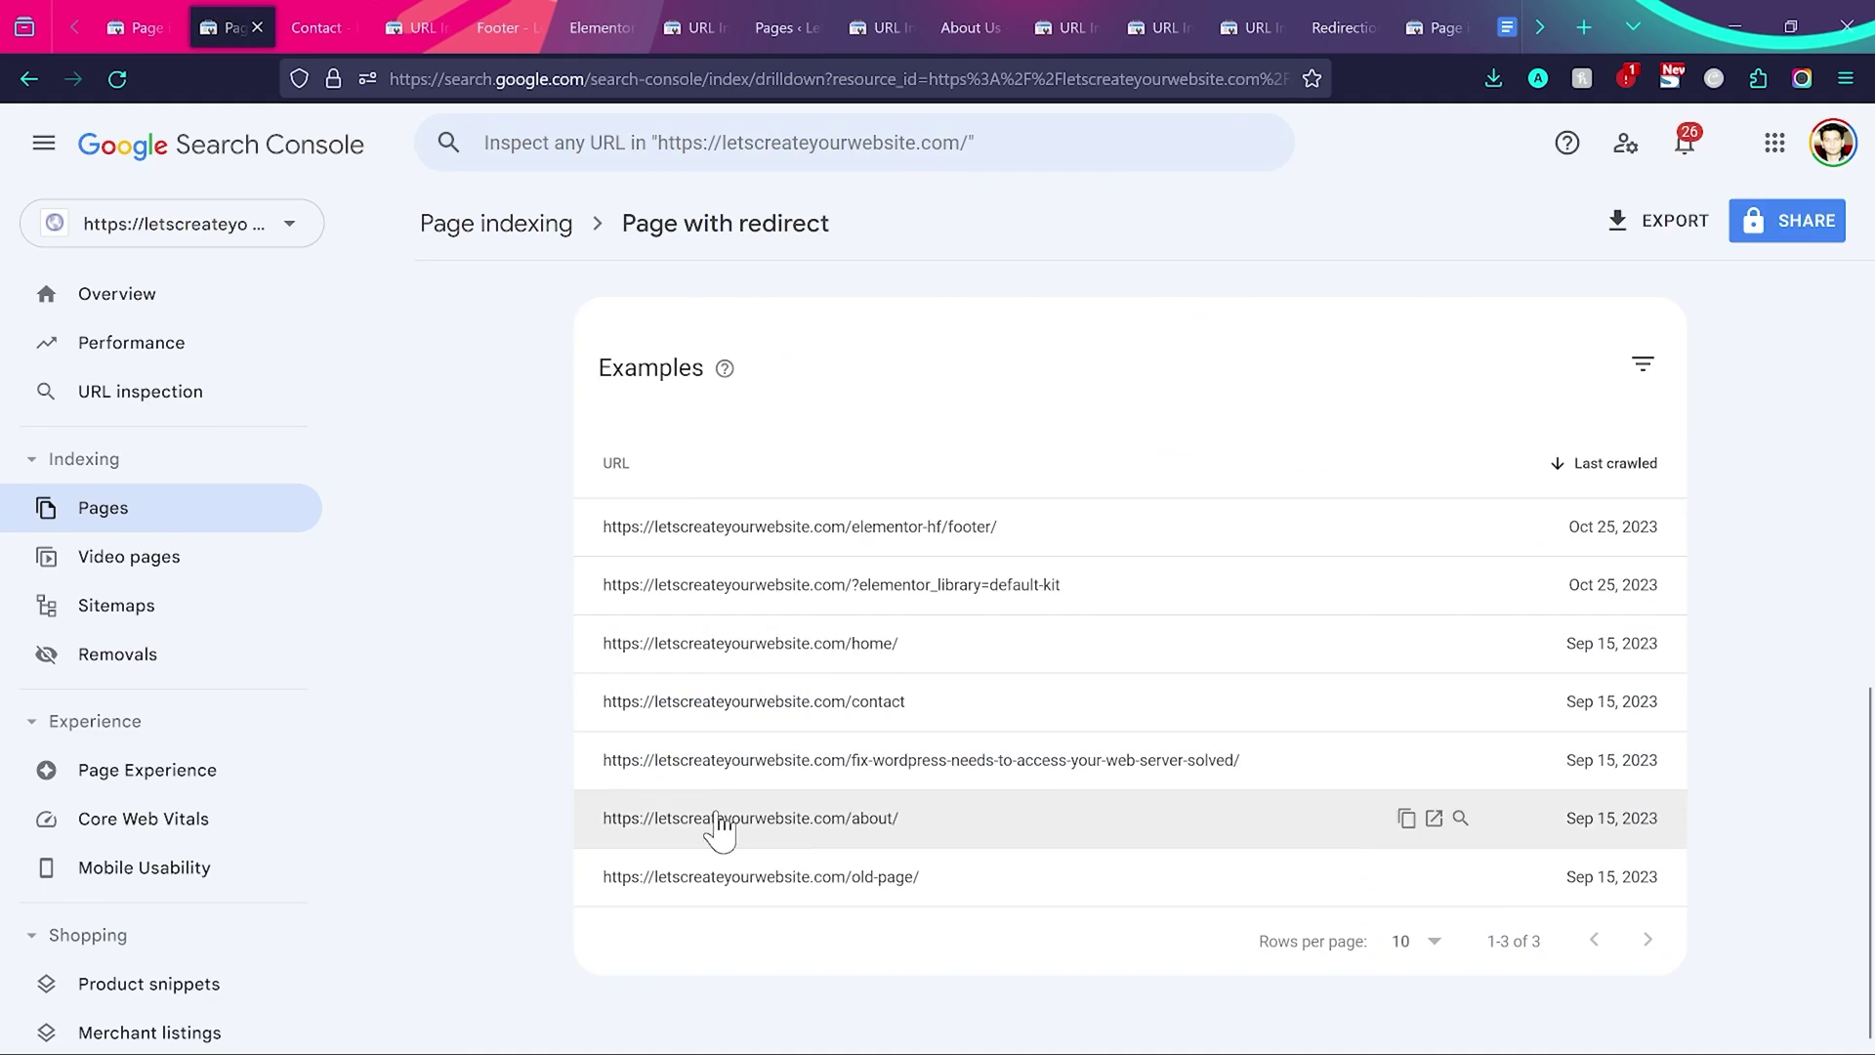